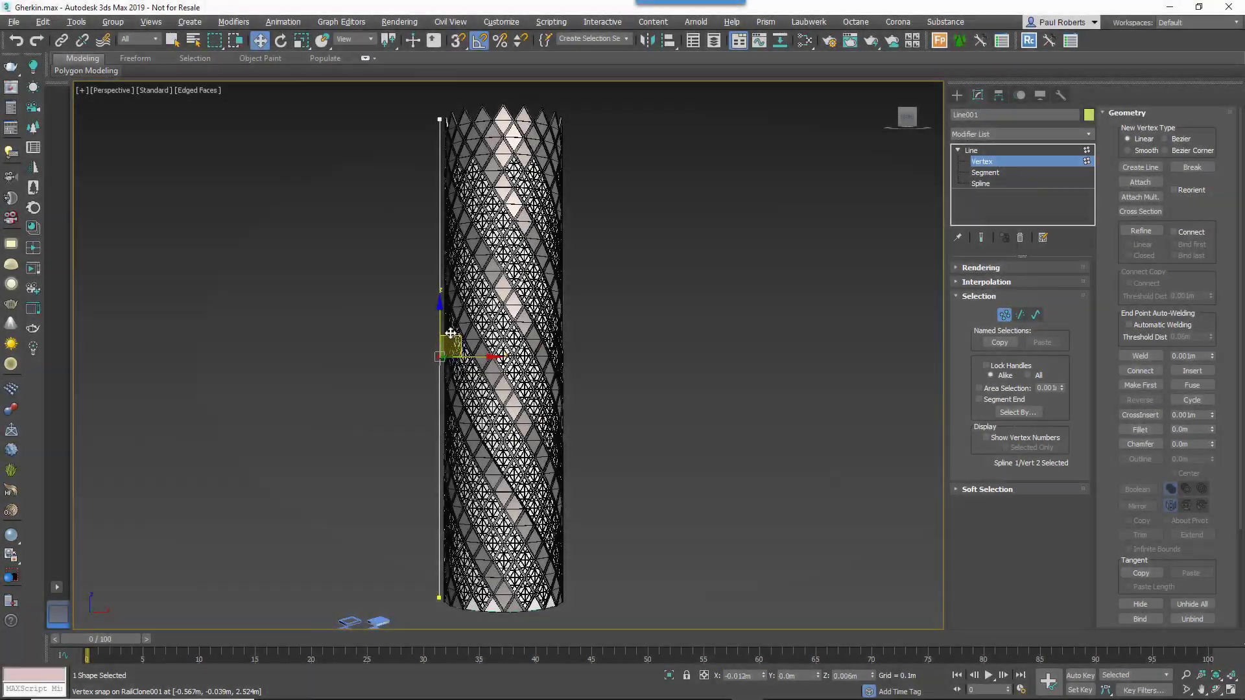
- Bulge the lattice tower's Line profile outward, then move guide-spline Vert 5 to warp the red diamond panels into a wave
left_click_drag(451, 333, 421, 228)
left_click_drag(417, 95, 554, 109)
left_click_drag(374, 240, 421, 279)
left_click_drag(429, 238, 451, 195)
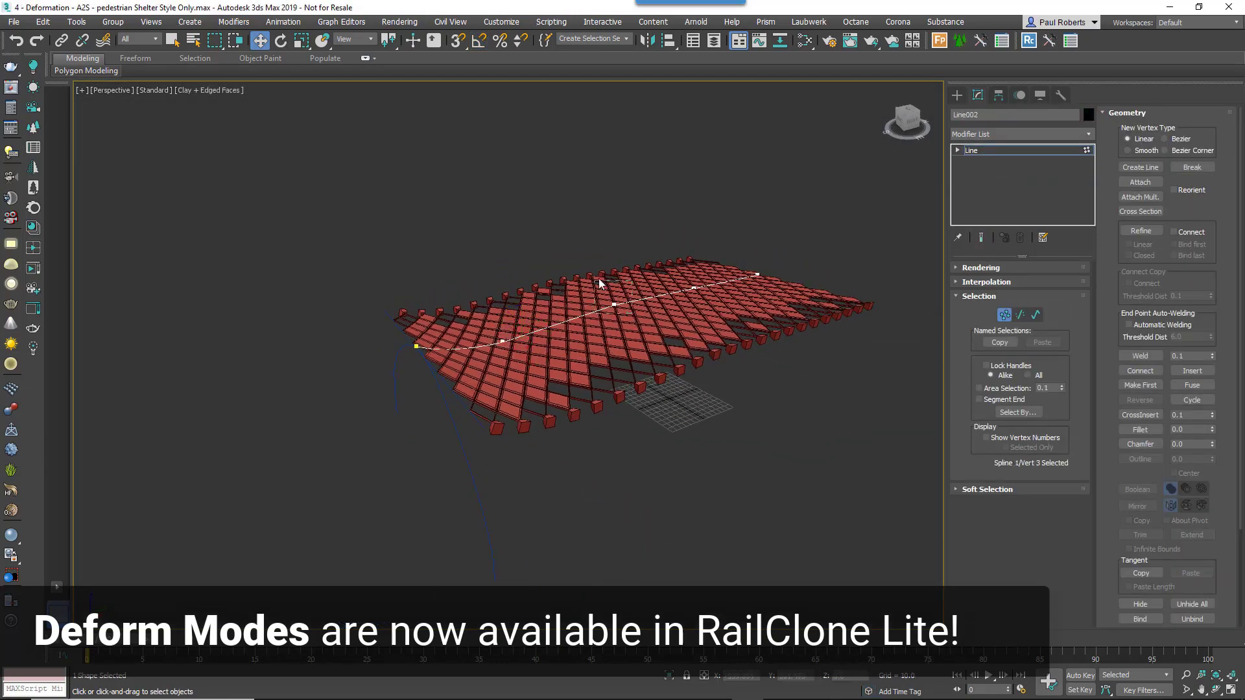
left_click_drag(674, 253, 753, 257)
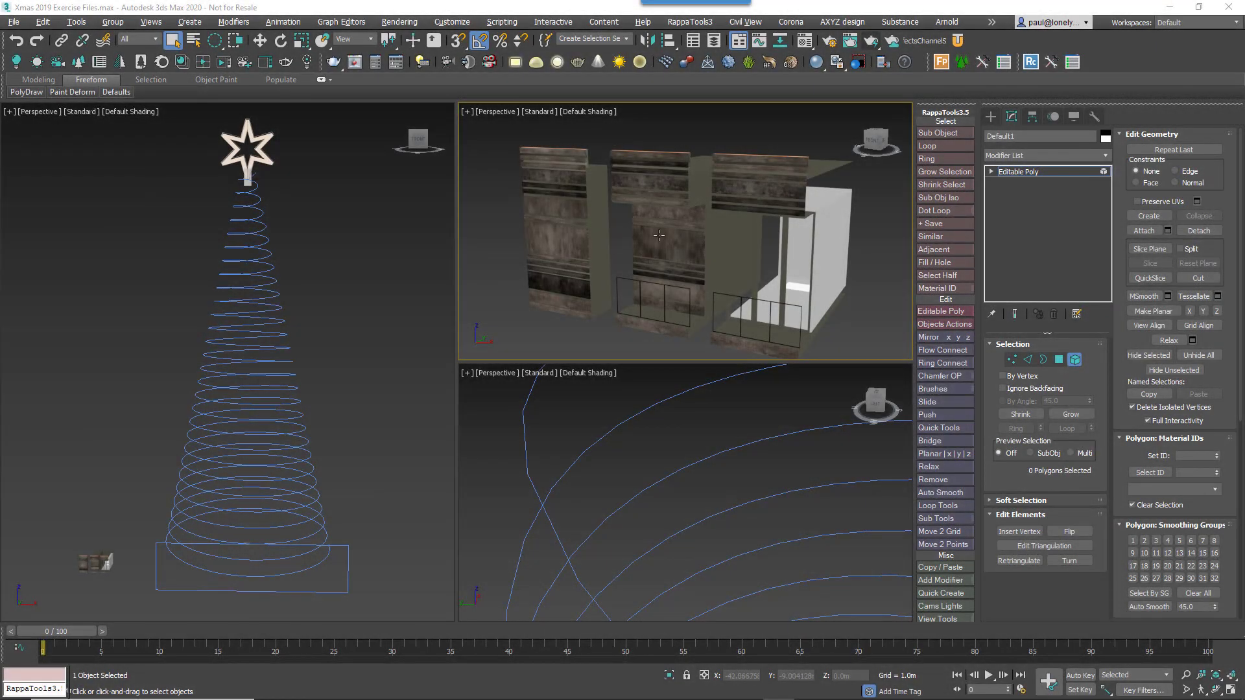
middle_click_drag(658, 235, 666, 261, "alt")
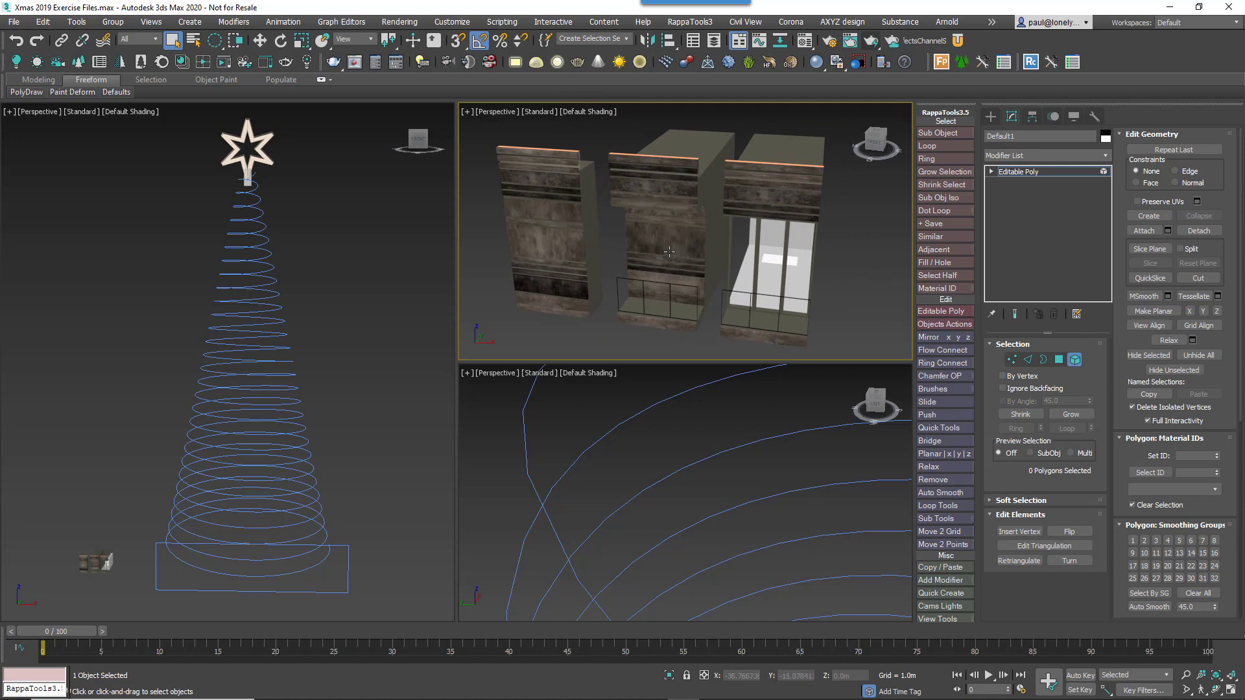
middle_click_drag(667, 252, 642, 249, "alt")
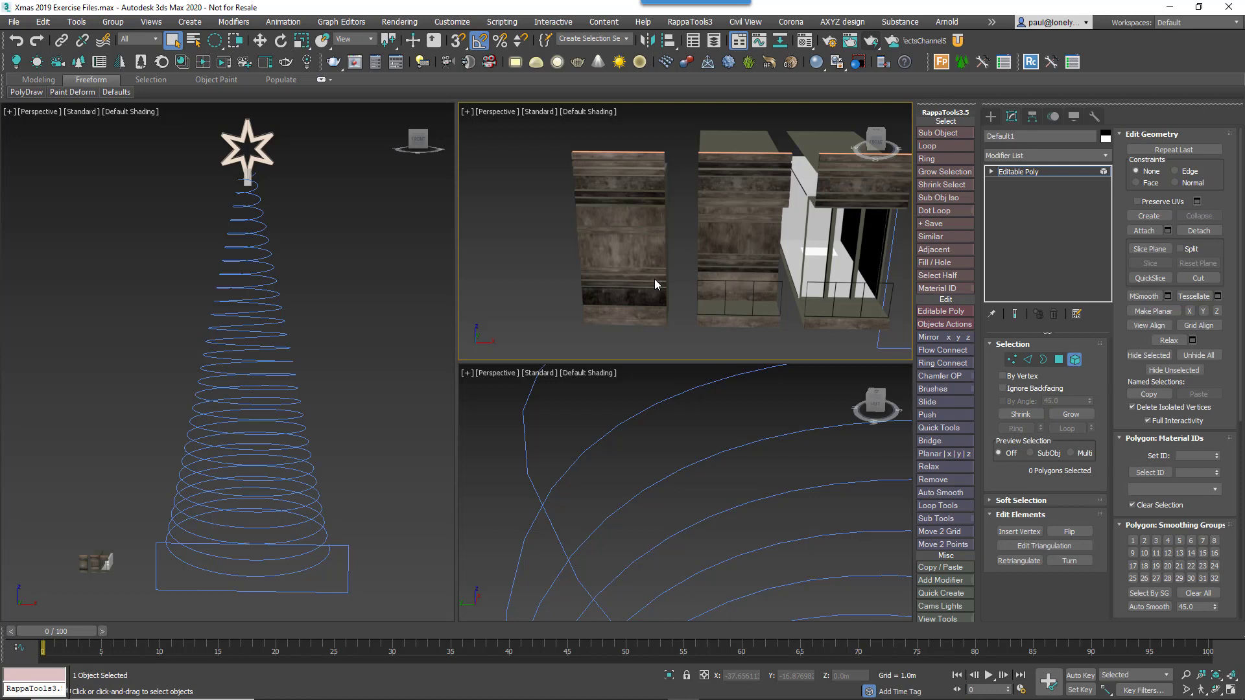
mouse_move(655, 280)
middle_mouse_down("alt")
mouse_move(586, 282)
mouse_move(663, 277)
middle_mouse_up("alt")
left_click(659, 160)
left_click(656, 175)
left_click(688, 241)
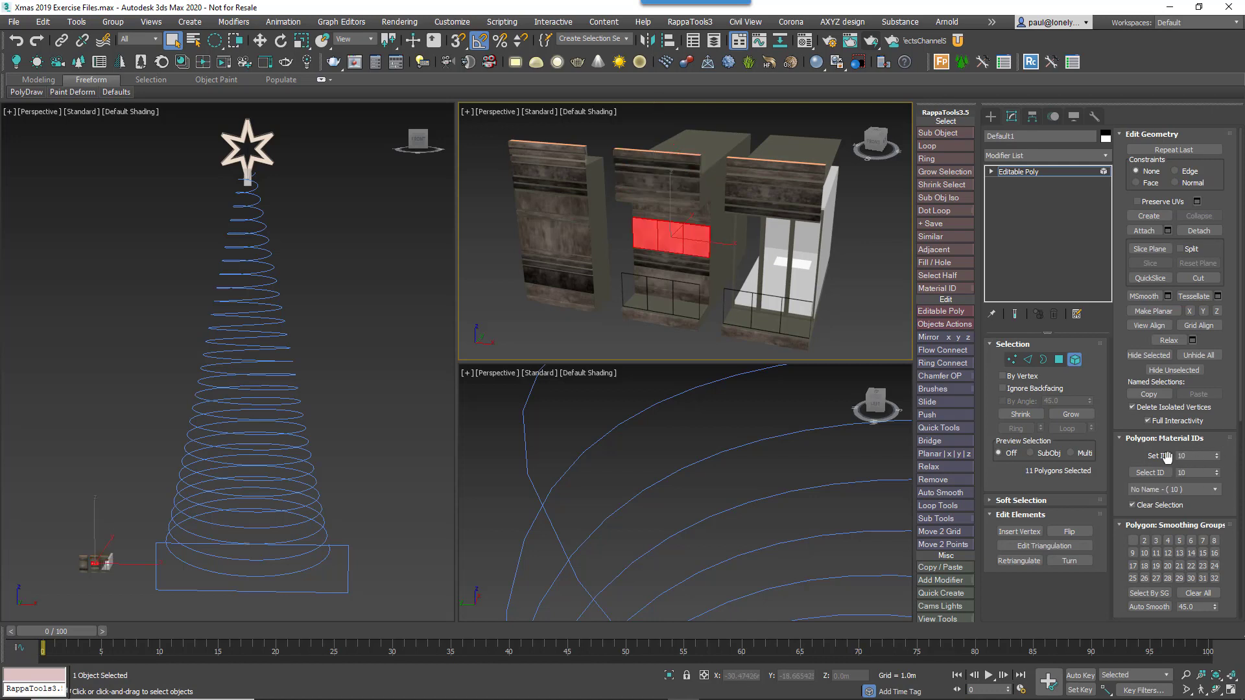
left_click(659, 319)
key("m")
left_click(947, 315)
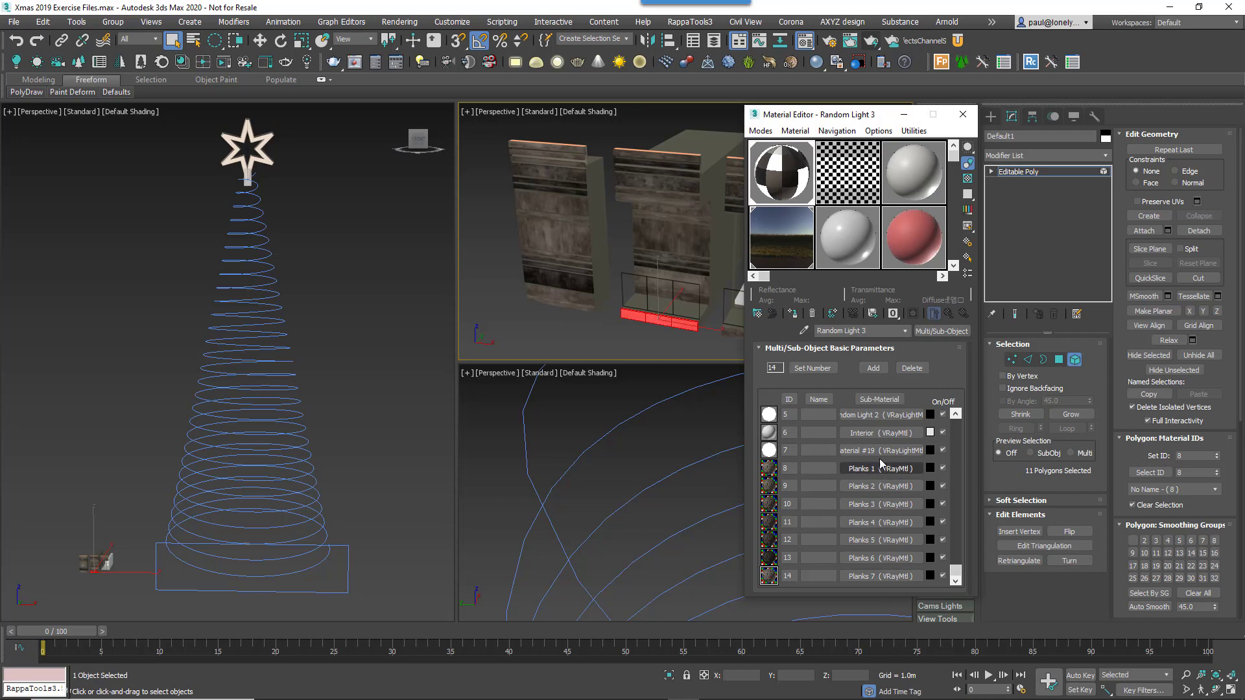
left_click(963, 114)
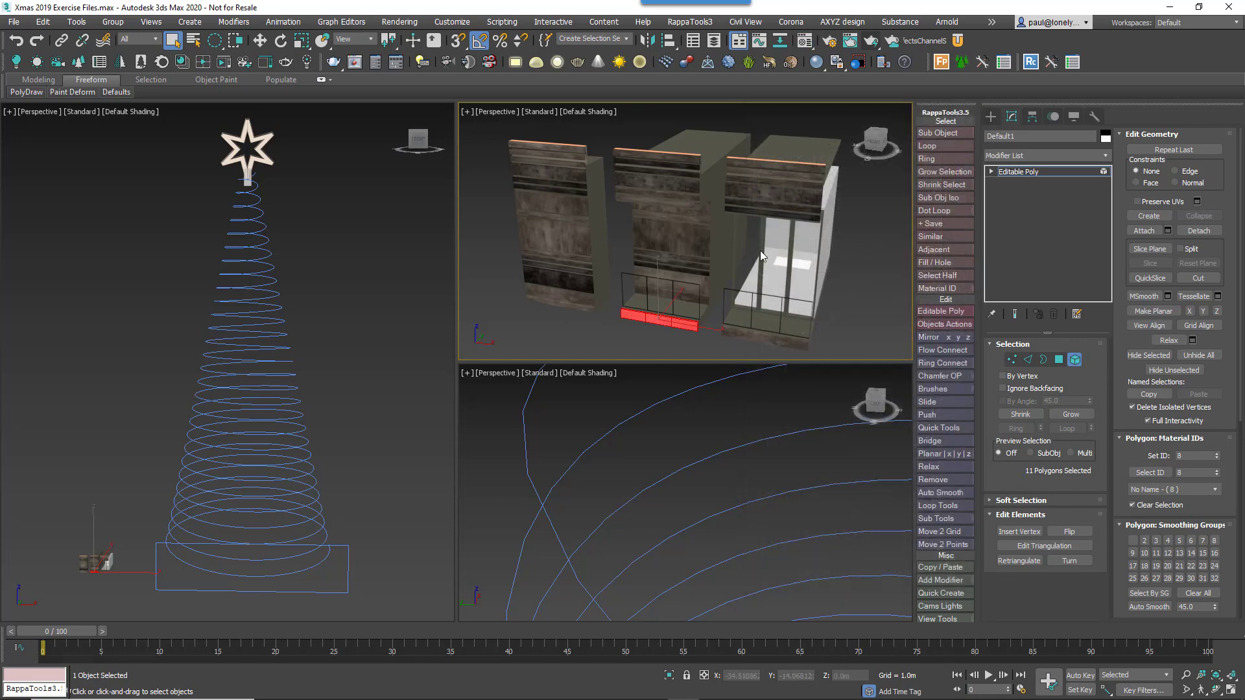
middle_click_drag(760, 251, 729, 245)
scroll(729, 245, "up", 6)
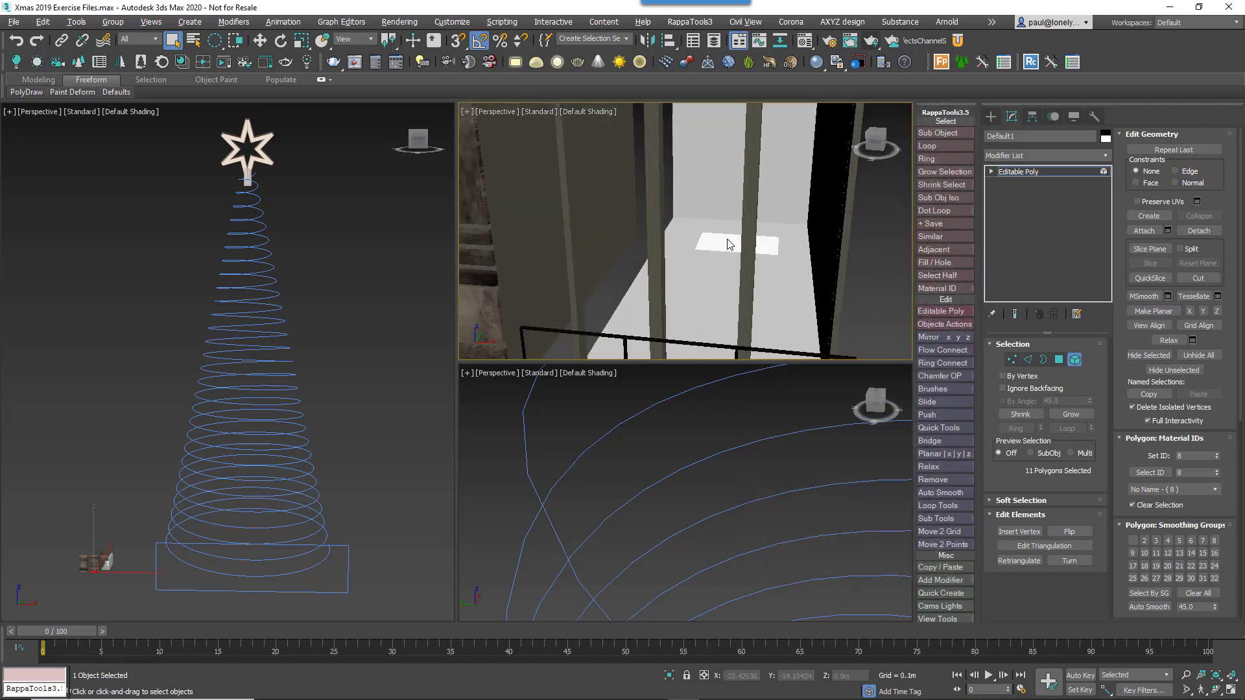
scroll(726, 244, "down", 10)
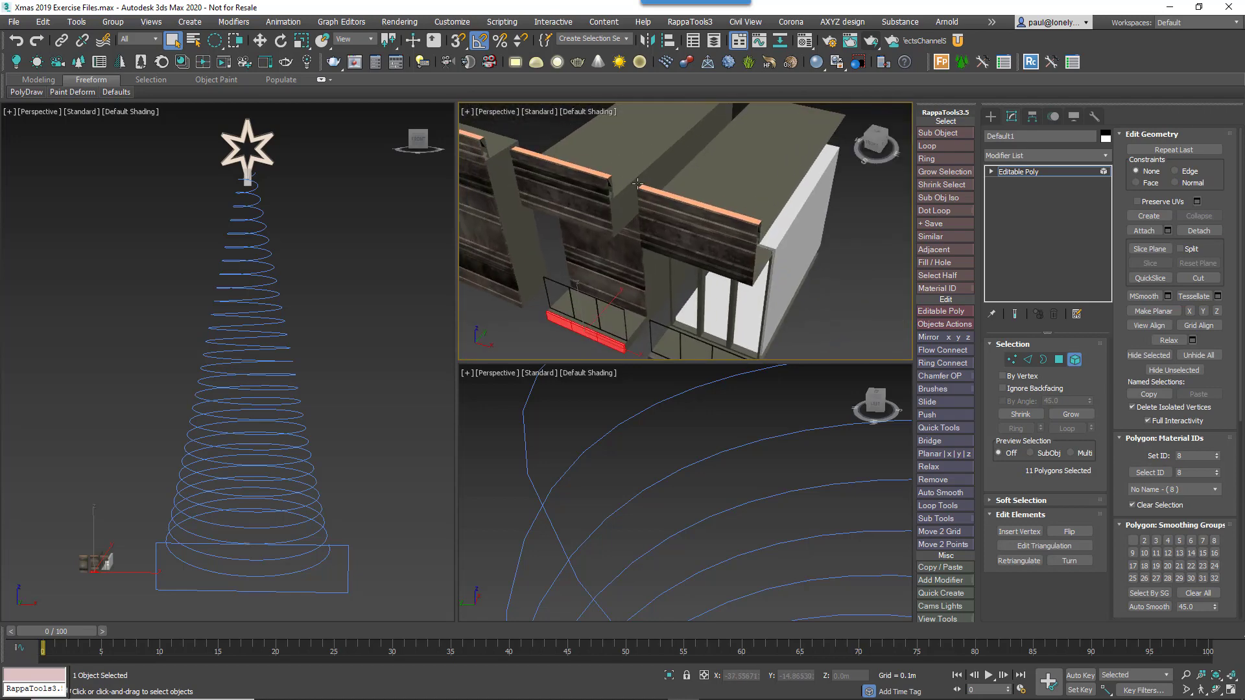
left_click(1074, 360)
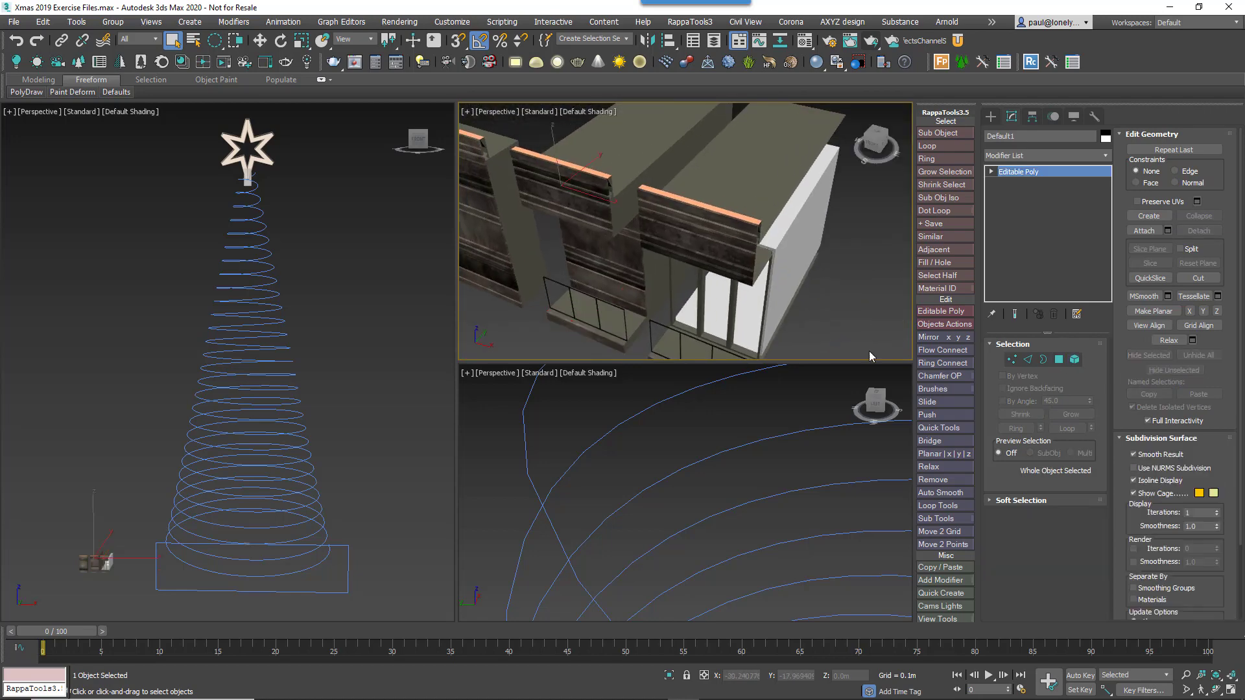
scroll(744, 287, "down", 3)
middle_click_drag(744, 287, 736, 243, "alt")
- Select the three shopfront wall pieces and enable Affect Pivot Only in the Hierarchy panel
left_click_drag(844, 308, 716, 264)
left_click(751, 256, "ctrl")
key("w")
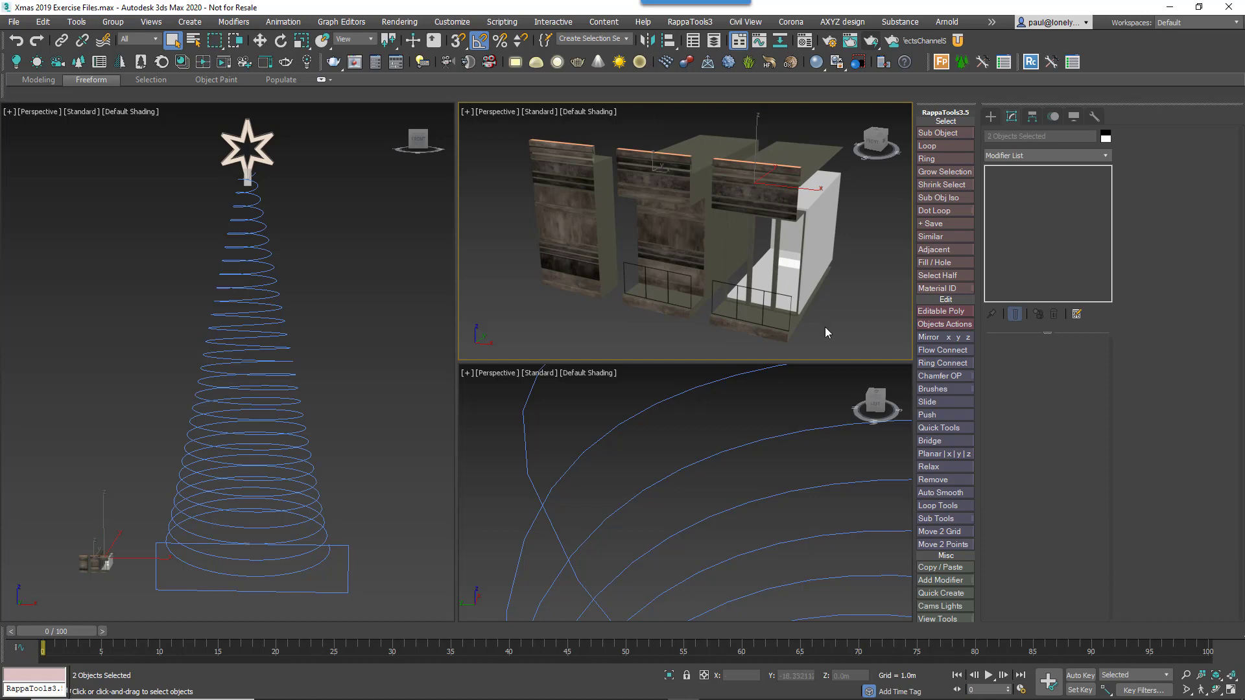
left_click_drag(570, 207, 570, 209)
left_click(1032, 117)
left_click(1045, 206)
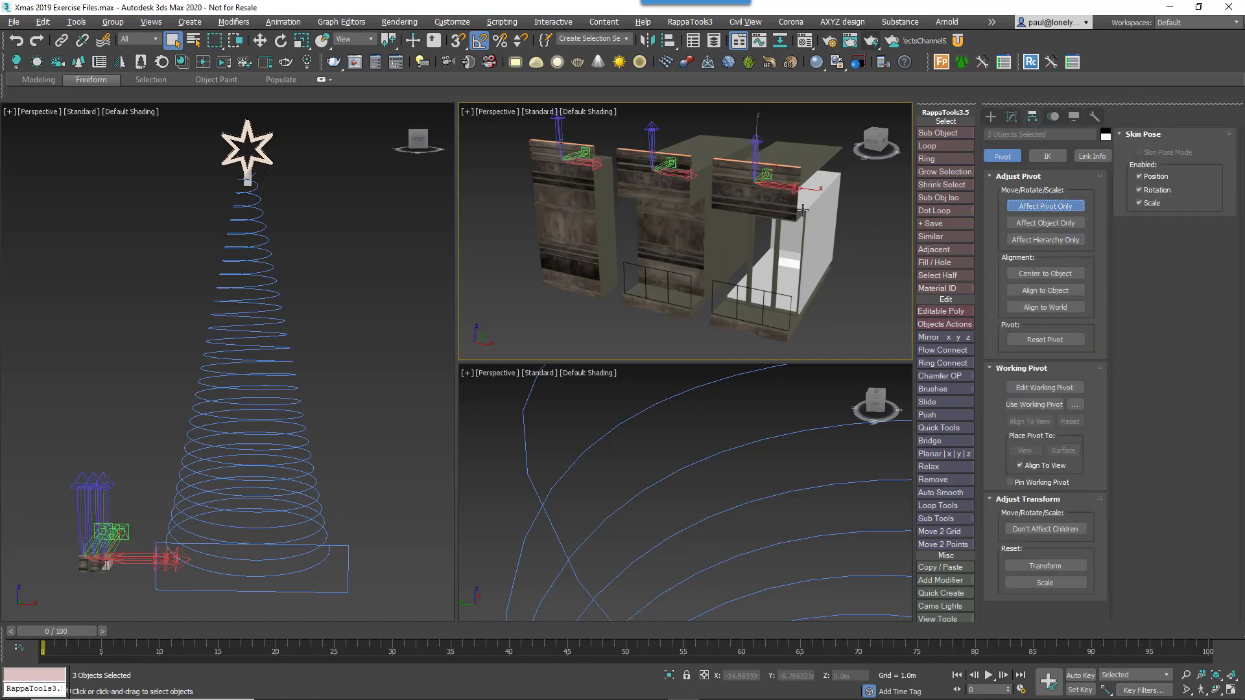
- With vertex snapping on, move the wall pivots onto the top-edge vertex
middle_click_drag(803, 210, 620, 146, "alt")
key("w")
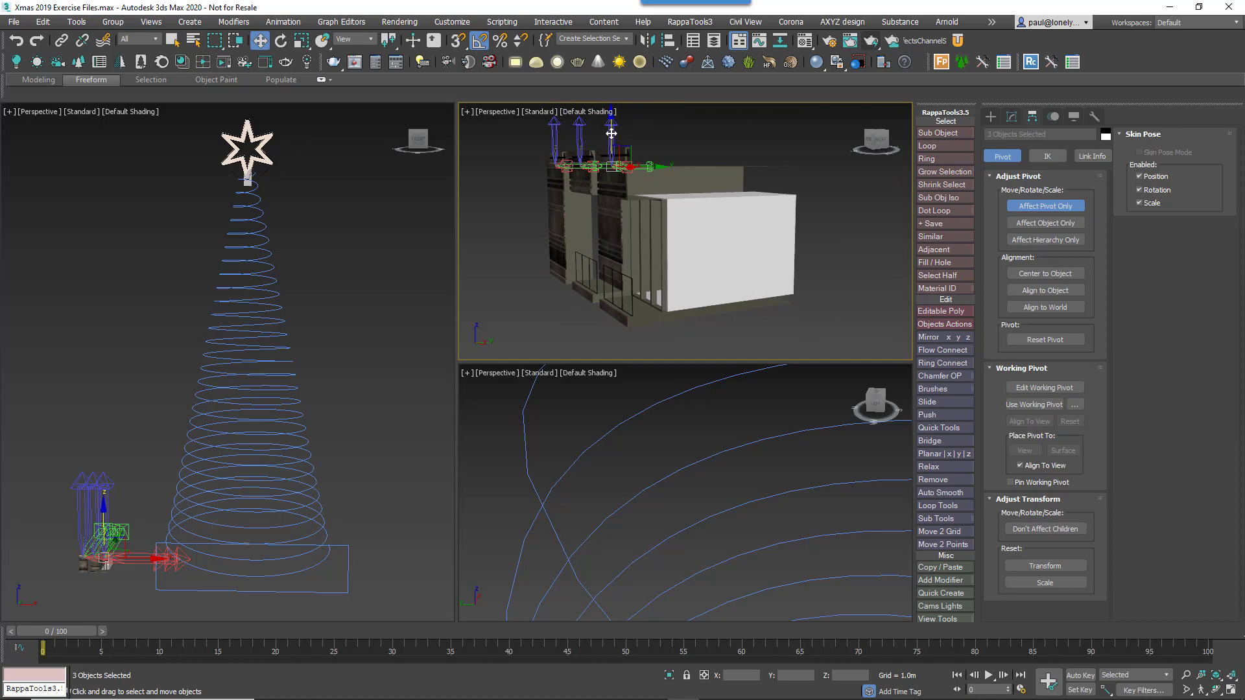
key("s")
middle_click_drag(745, 189, 691, 223, "alt")
scroll(692, 222, "up", 6)
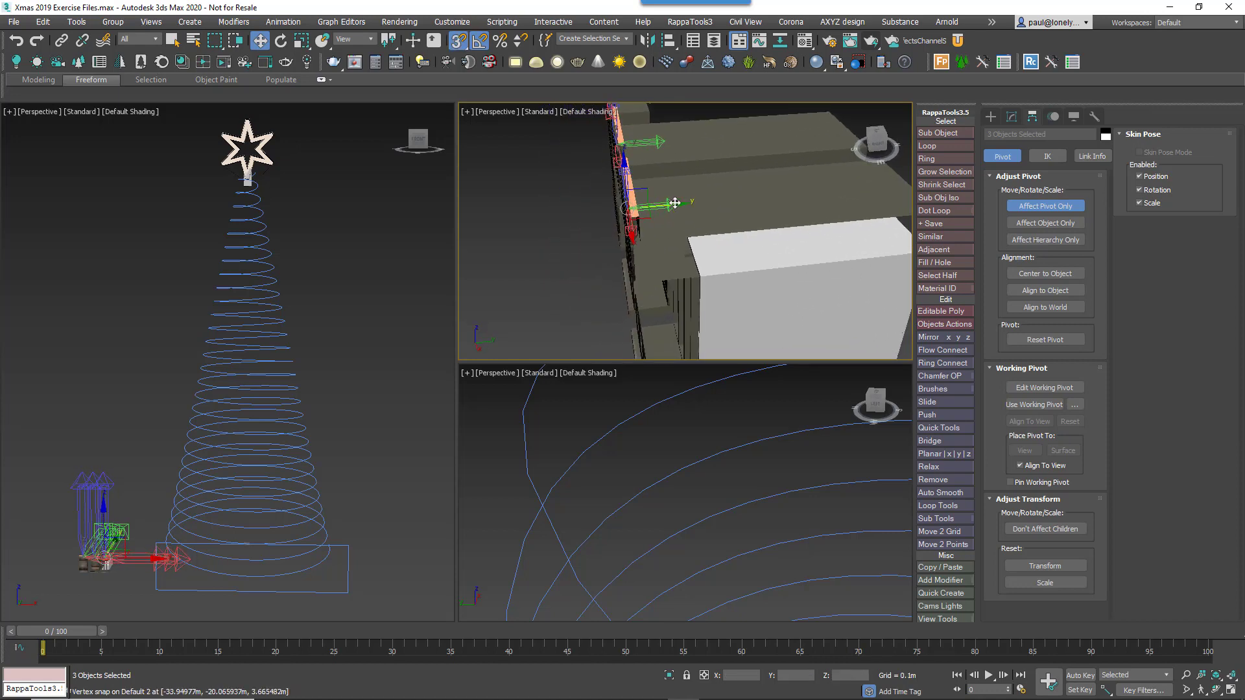
left_click_drag(675, 203, 632, 217)
scroll(690, 225, "down", 5)
middle_click_drag(691, 225, 668, 238, "alt")
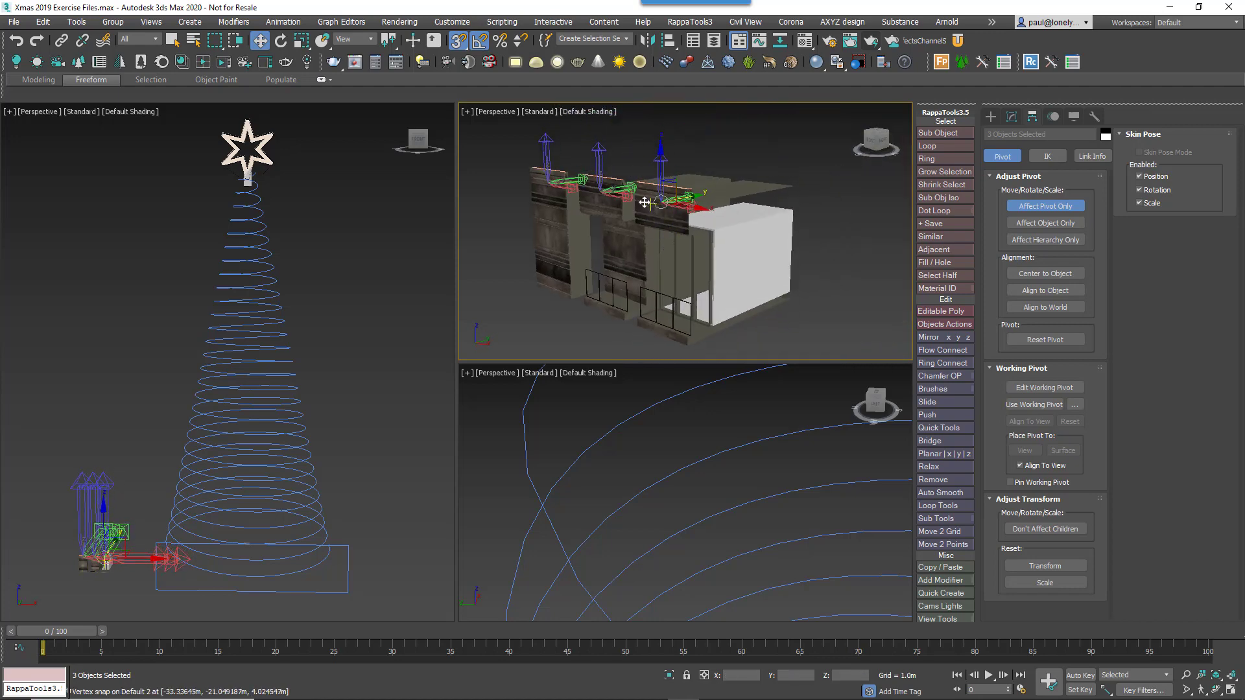
- Turn off Affect Pivot Only and clear the selection
left_click(1073, 205)
left_click(819, 262)
middle_click_drag(822, 270, 779, 267, "alt")
scroll(779, 267, "up", 3)
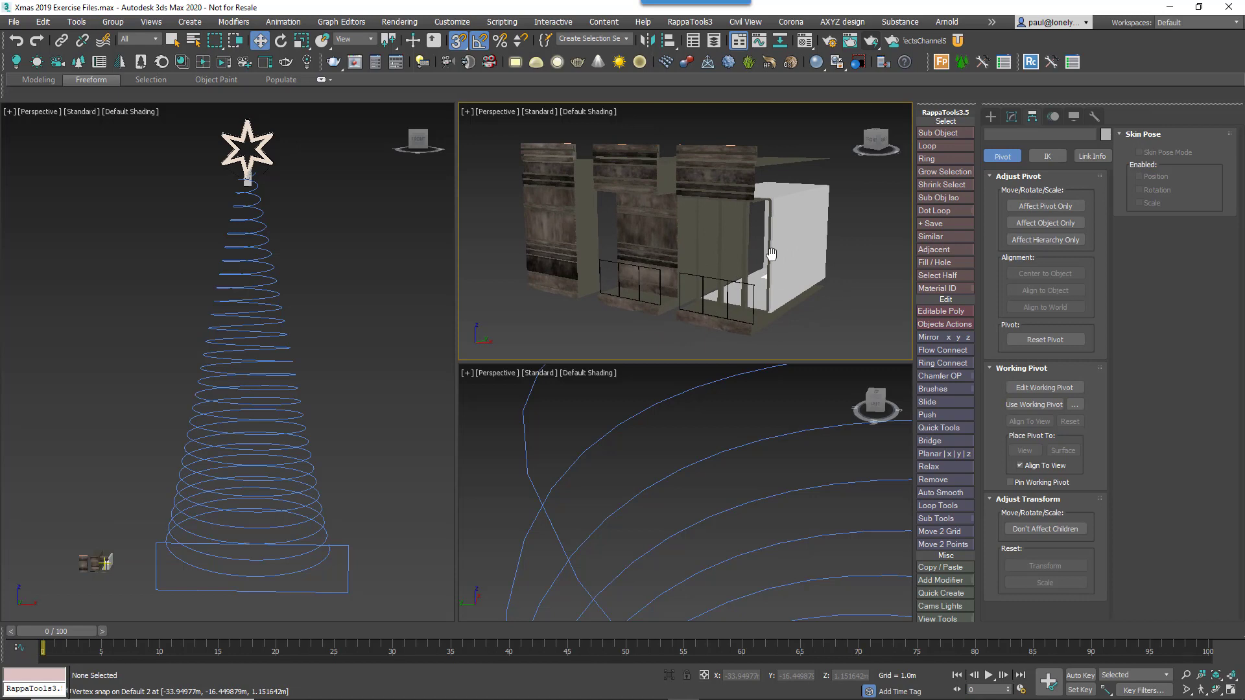
- Select Helix001, turn snaps off and add Normalize Spline with a 0.1m segment length
middle_click_drag(771, 253, 790, 247)
left_click(573, 491)
left_click(1011, 116)
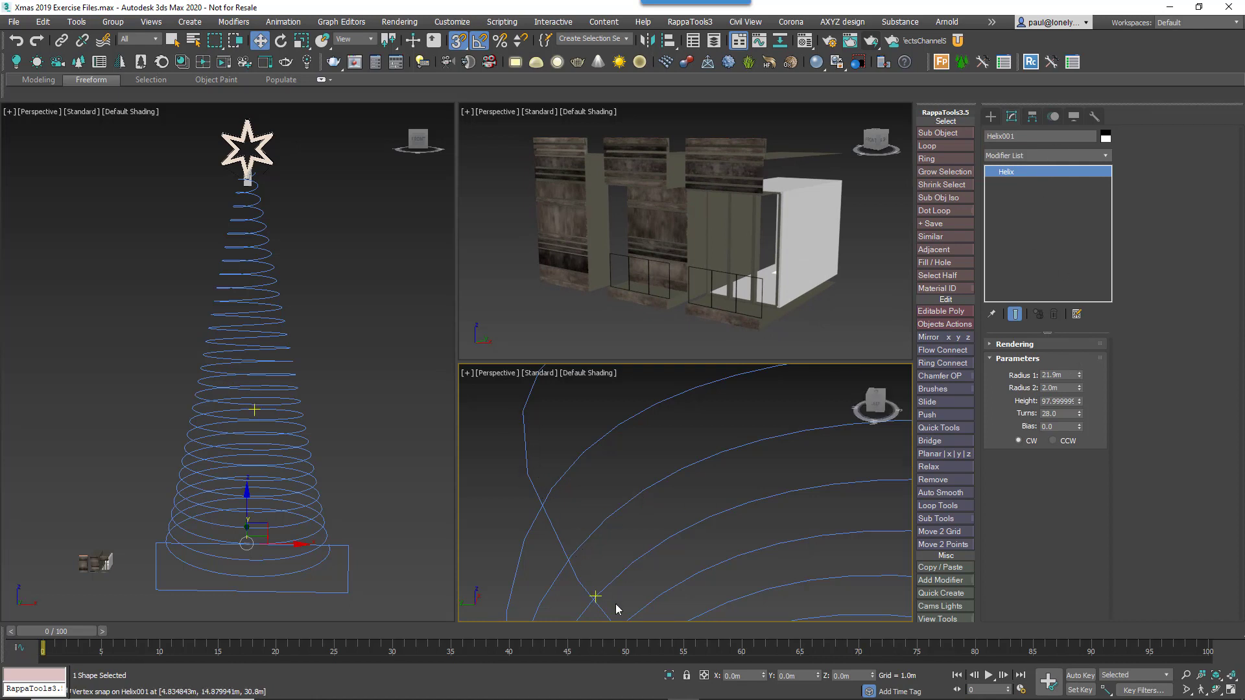
key("s")
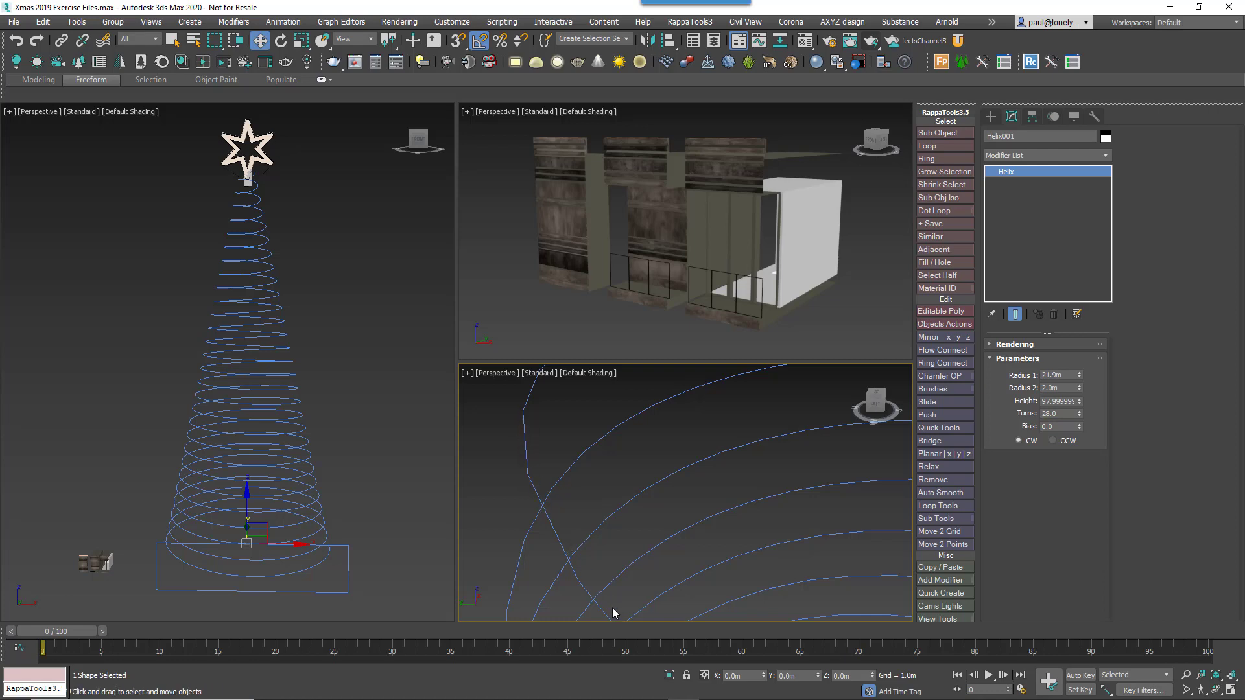
left_click(1092, 158)
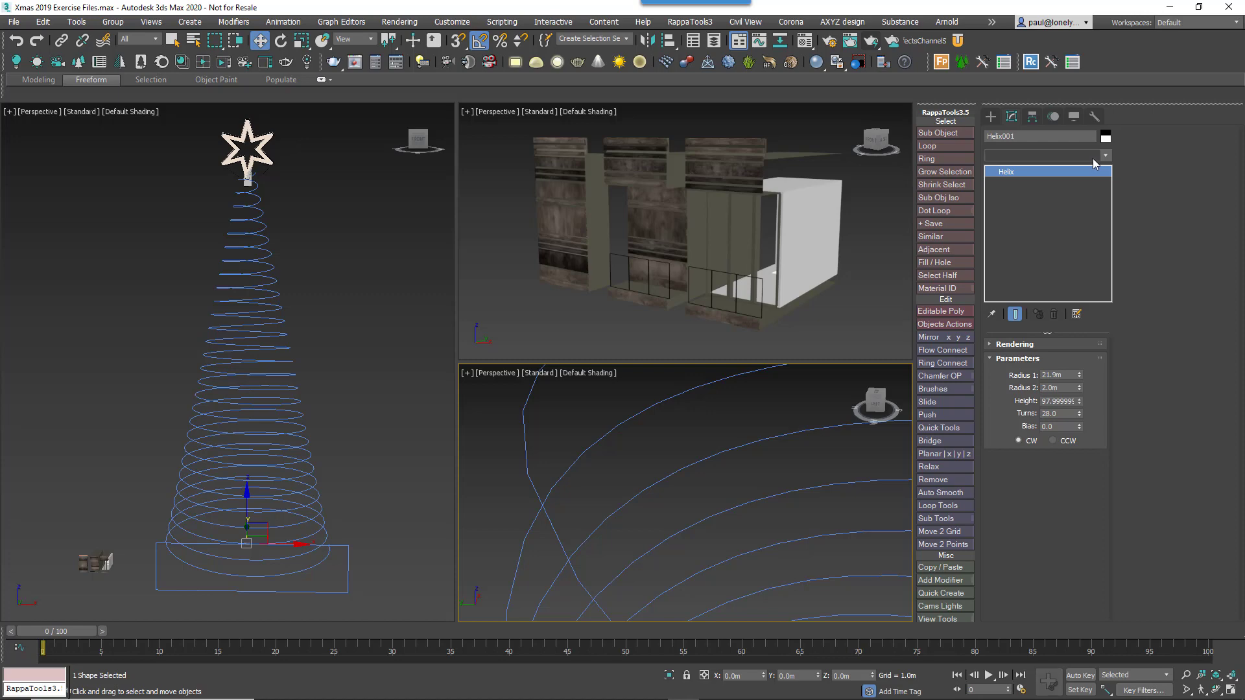
key("n")
key("n")
key("n")
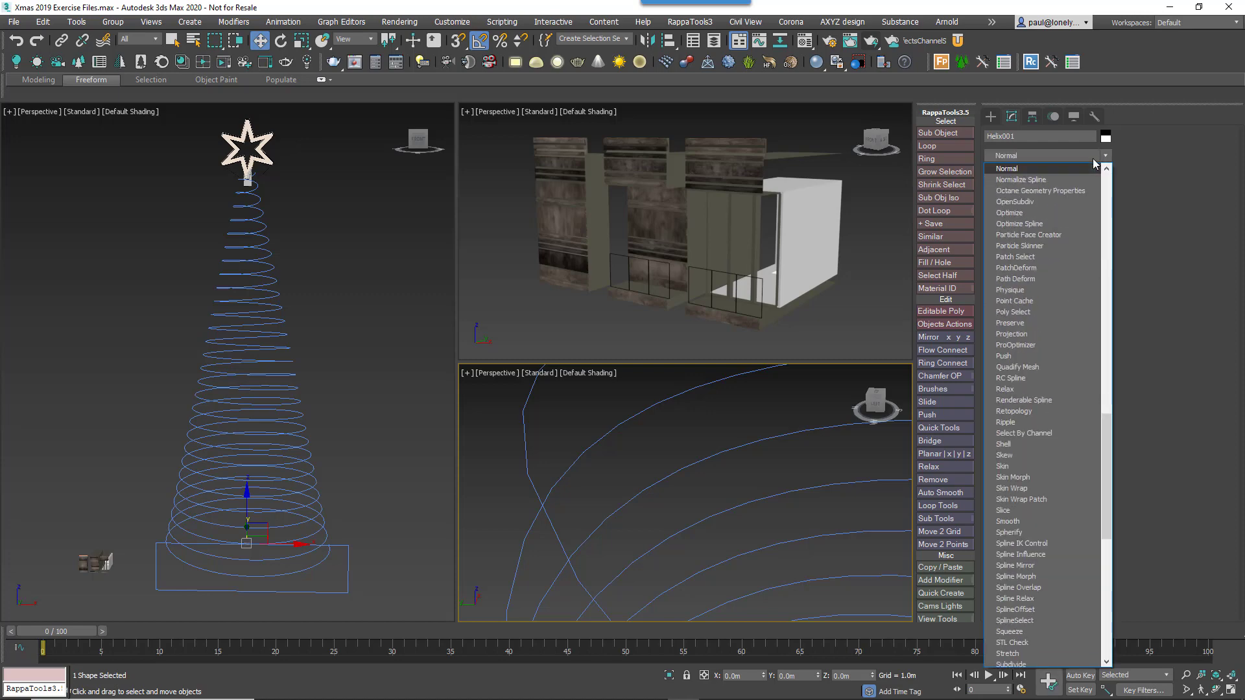
key("Return")
double_click(1064, 386)
type("0.1")
key("Return")
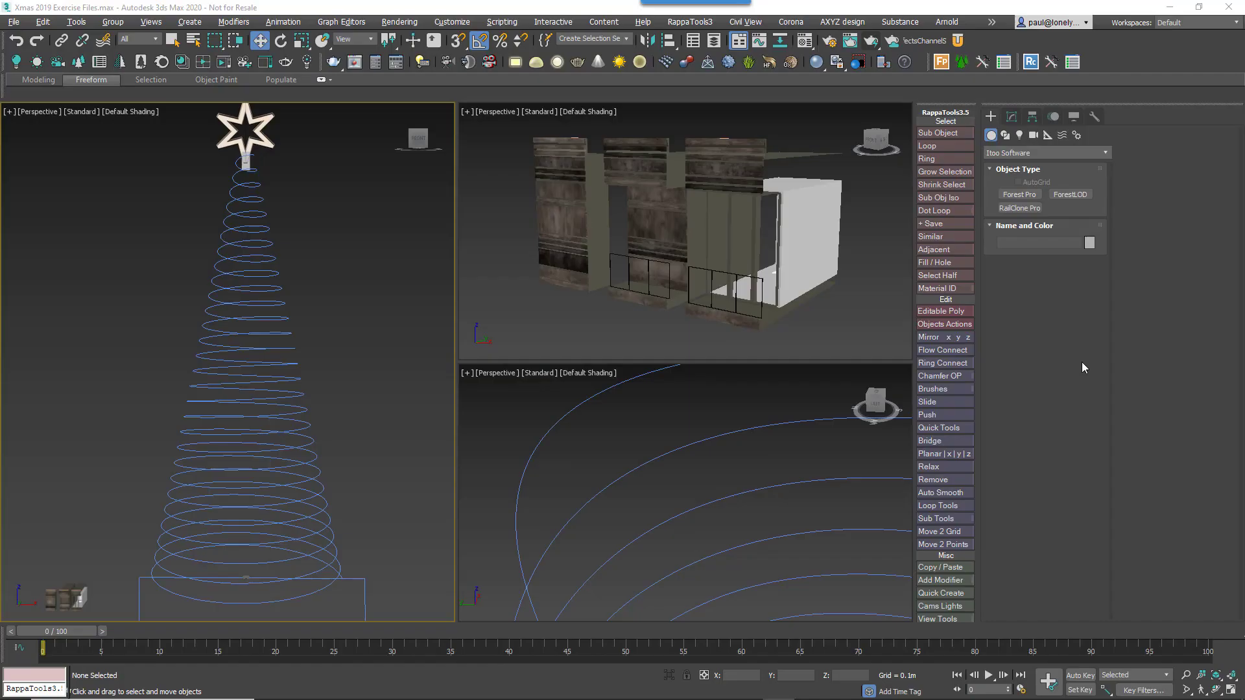
- Create a RailClone Pro object near the tree base and open its Style Editor
left_click(1031, 210)
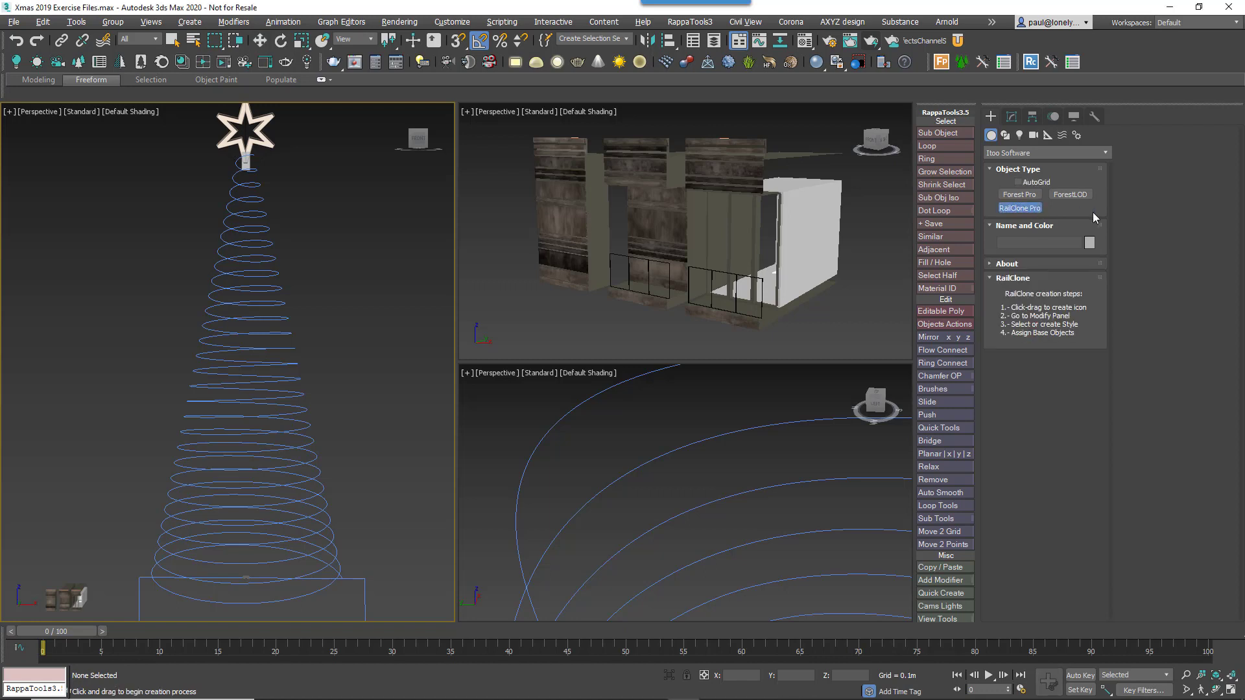
left_click_drag(229, 564, 326, 617)
right_click(326, 617)
left_click(1008, 120)
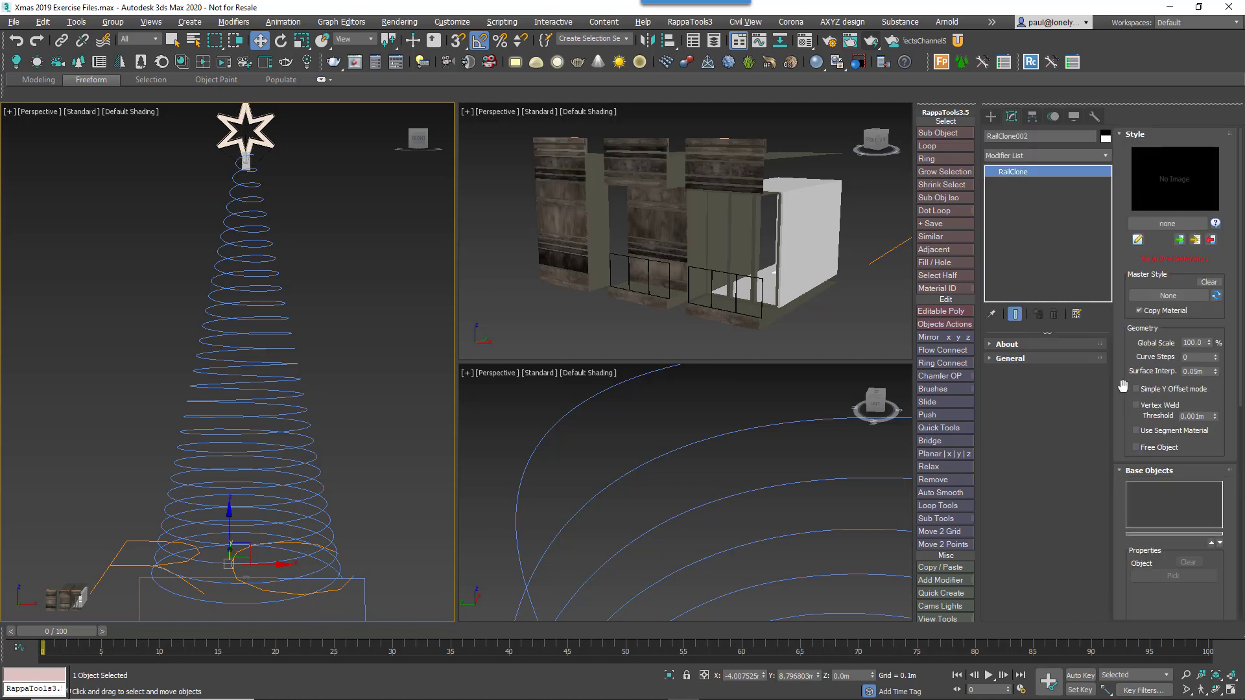
left_click(1138, 239)
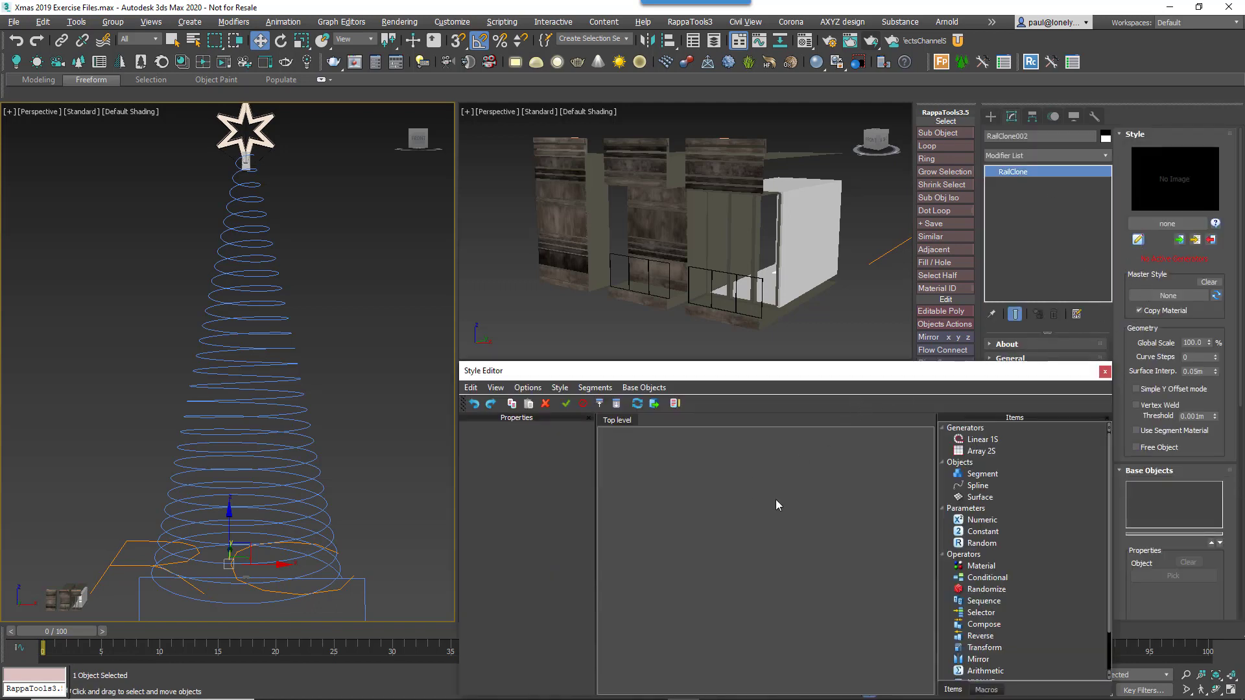
- Add a Linear 1S generator and a Spline node using Helix001, wired to the Spline input
left_click(1007, 440)
left_click_drag(1007, 439, 863, 480)
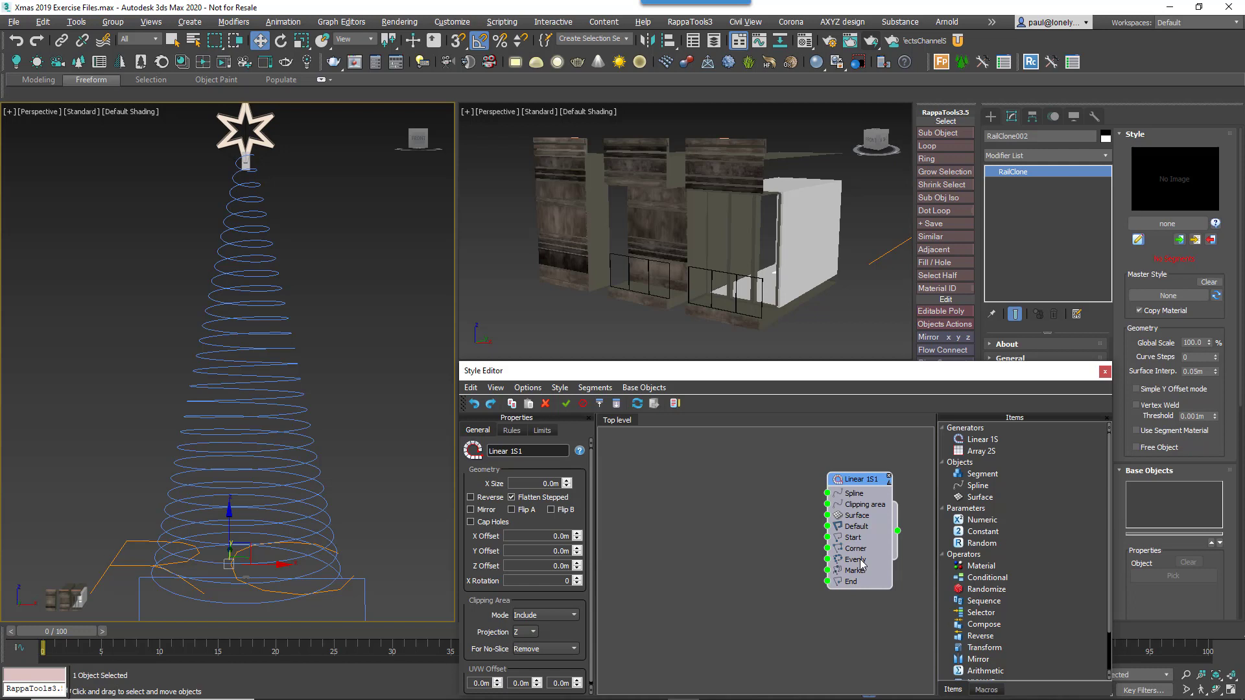
left_click_drag(976, 485, 863, 493)
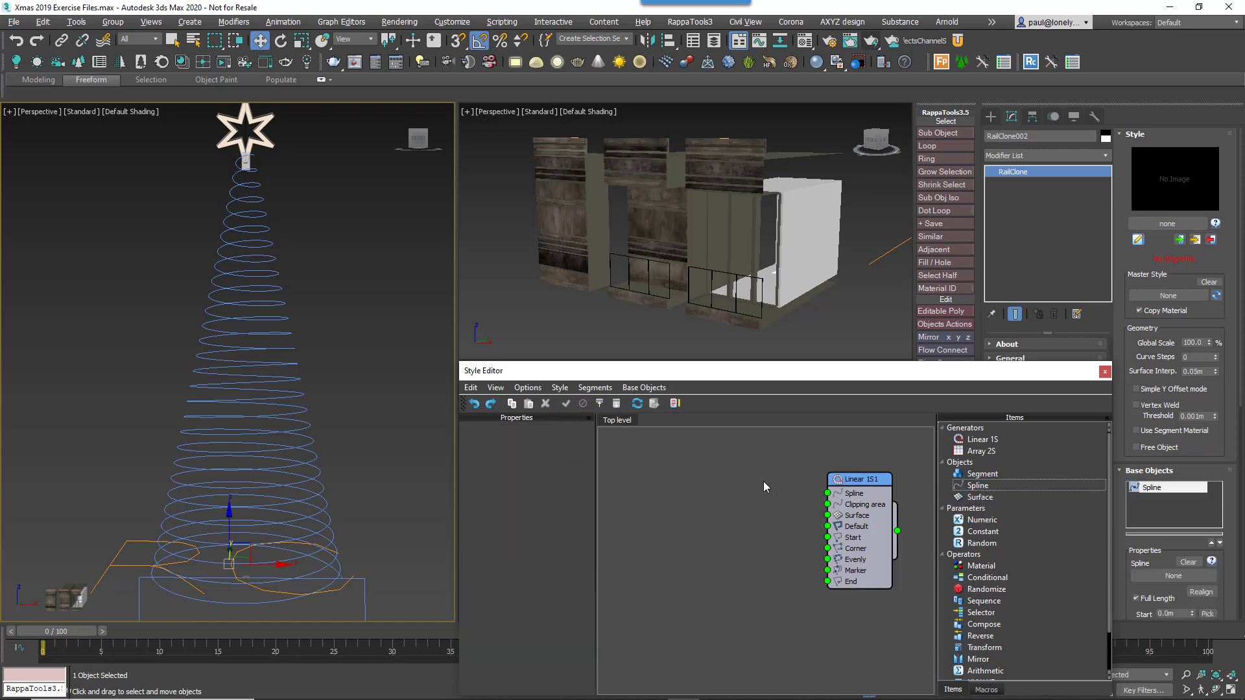
left_click_drag(763, 482, 747, 487)
left_click(558, 456)
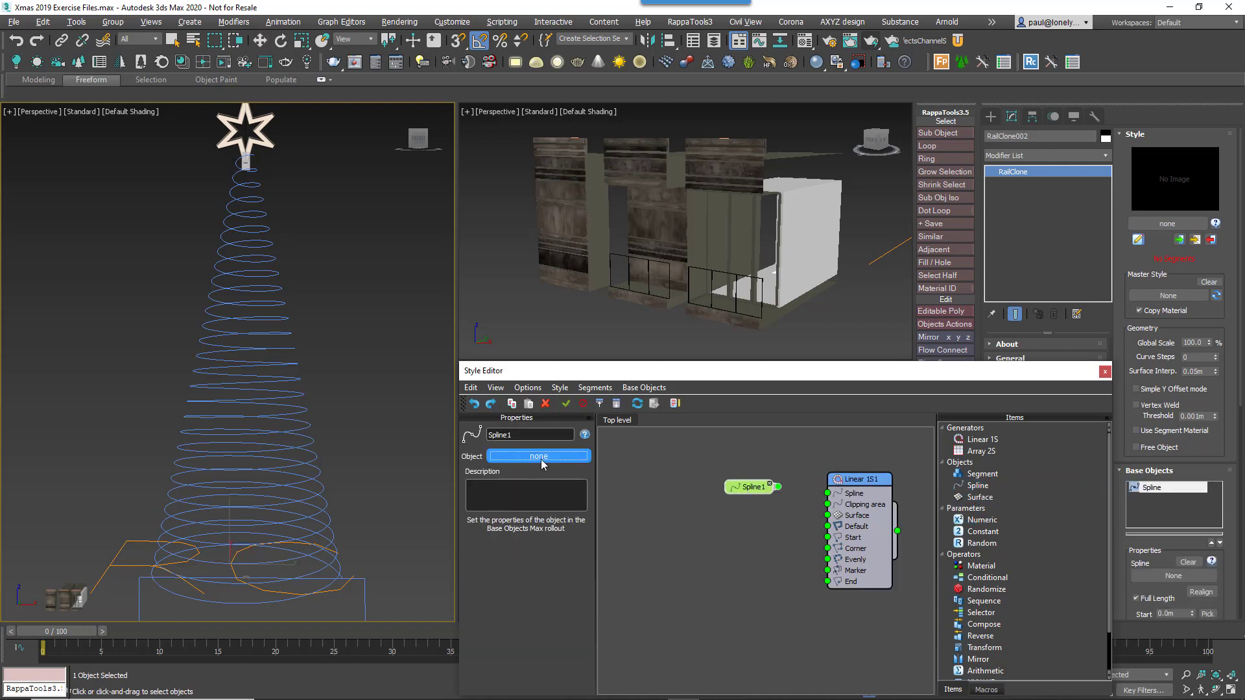
left_click(273, 444)
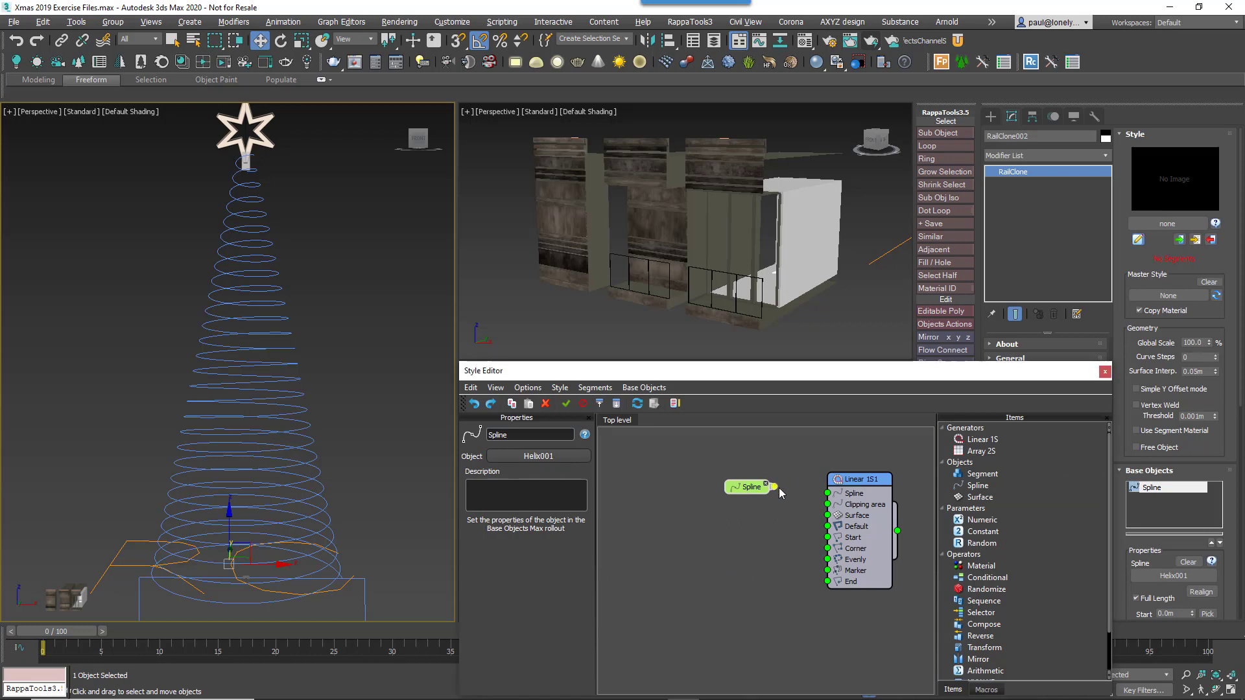
left_click_drag(774, 486, 833, 497)
left_click_drag(737, 495, 721, 495)
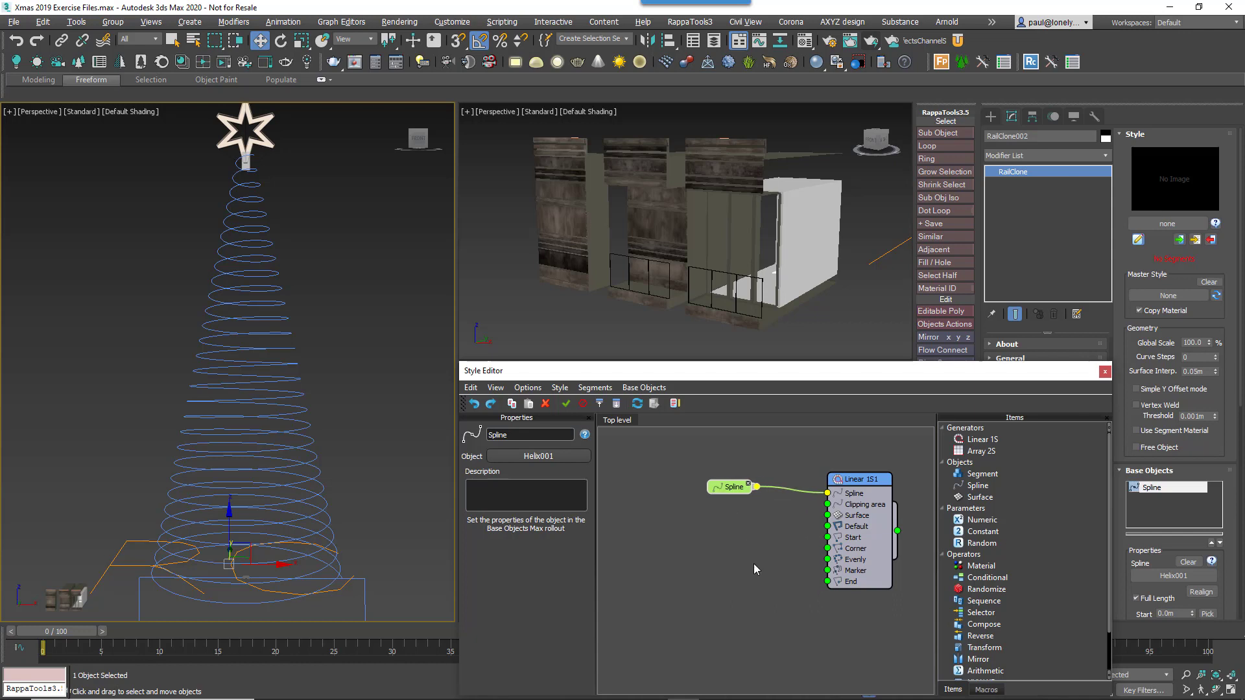
- Add a Default 2 segment using the facade model and wire it to Linear 1S1's Default input
left_click_drag(982, 474, 725, 512)
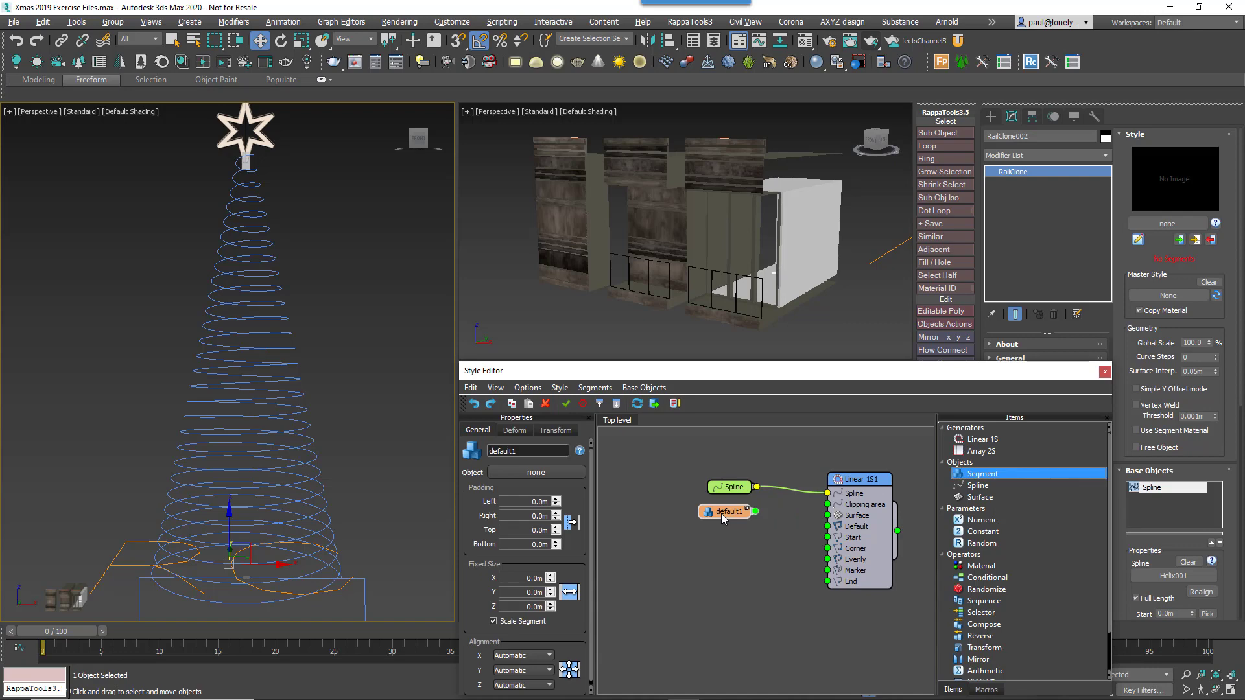
left_click(571, 476)
left_click(733, 275)
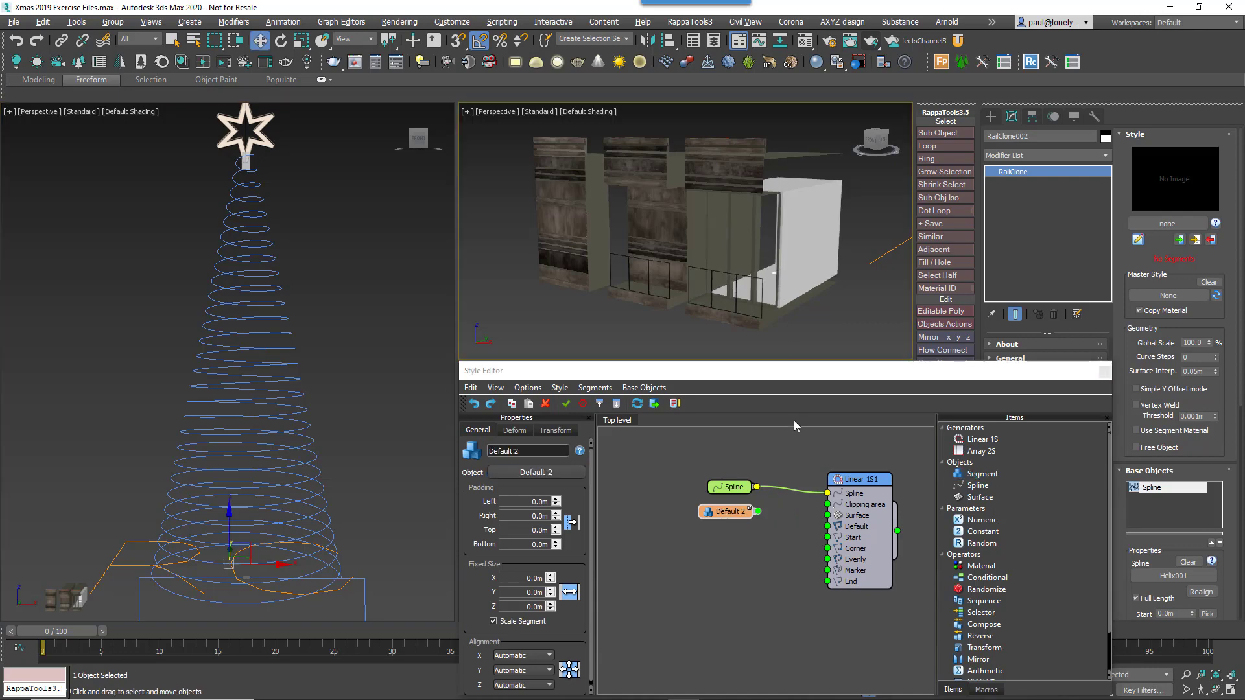
scroll(282, 580, "up", 10)
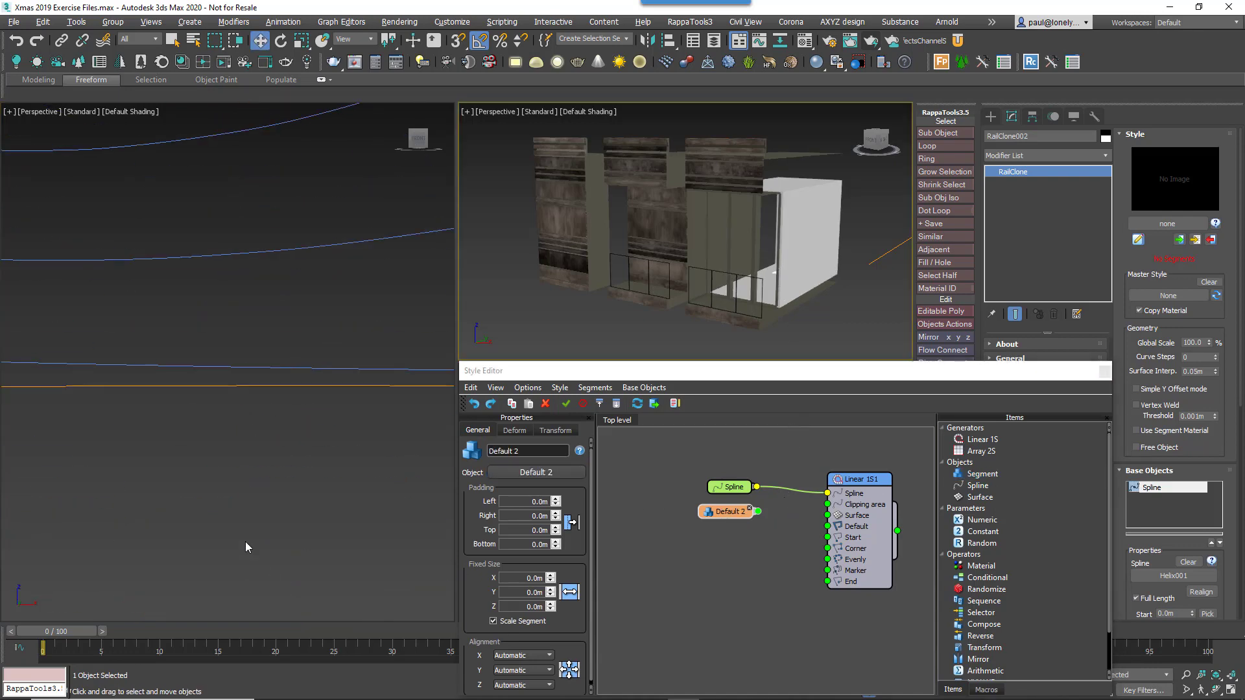
left_click_drag(760, 512, 828, 526)
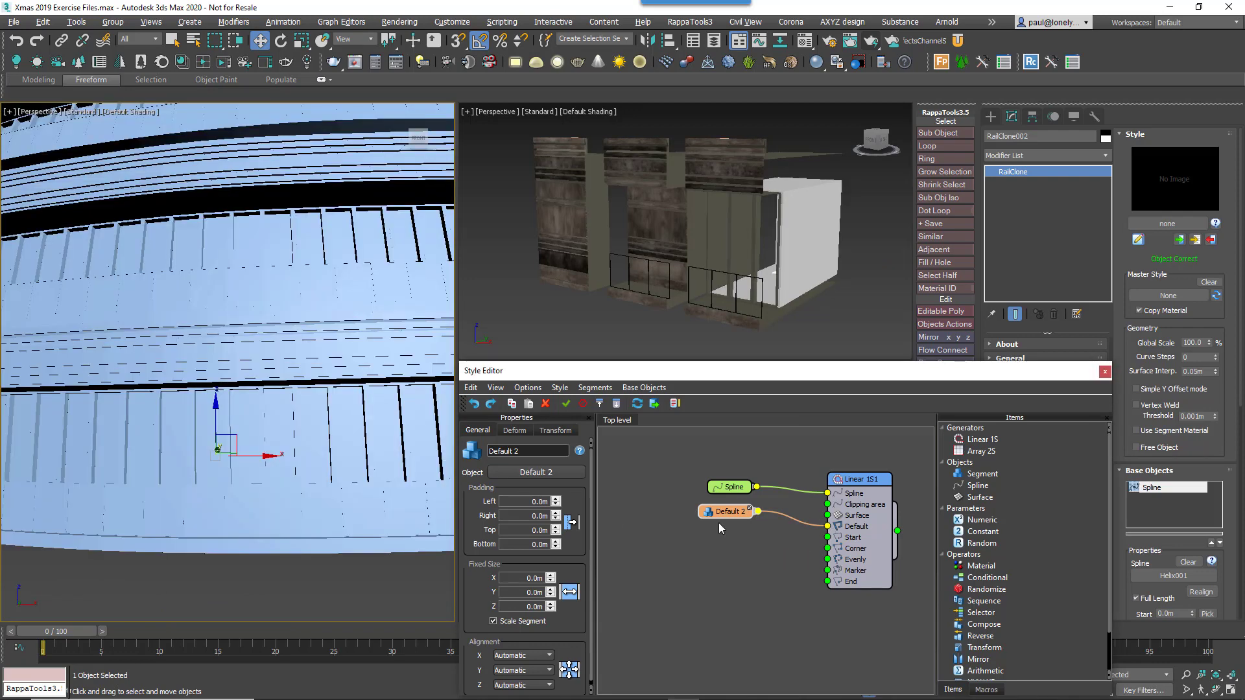
middle_click_drag(288, 421, 175, 467)
scroll(291, 493, "down", 1)
scroll(266, 478, "down", 2)
scroll(193, 473, "up", 1)
- Set Default 2's Z and Y alignment to Pivot and check the spiral in front view
left_click(718, 514)
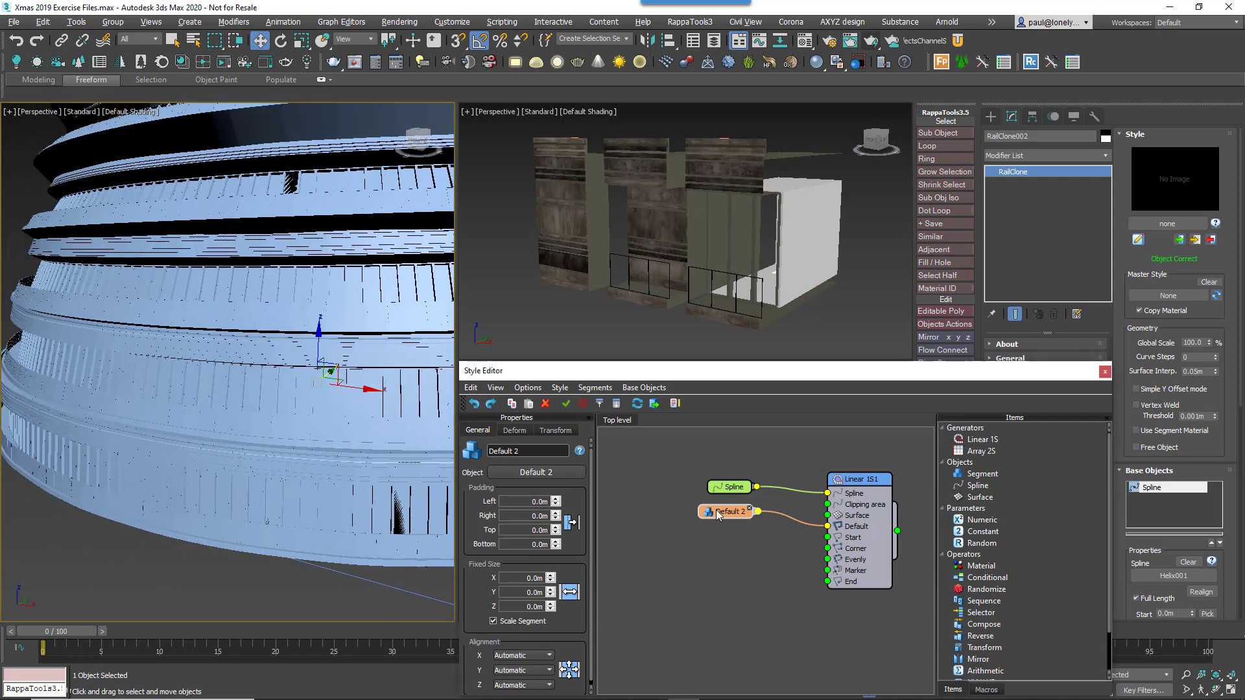
left_click(509, 685)
left_click(486, 649)
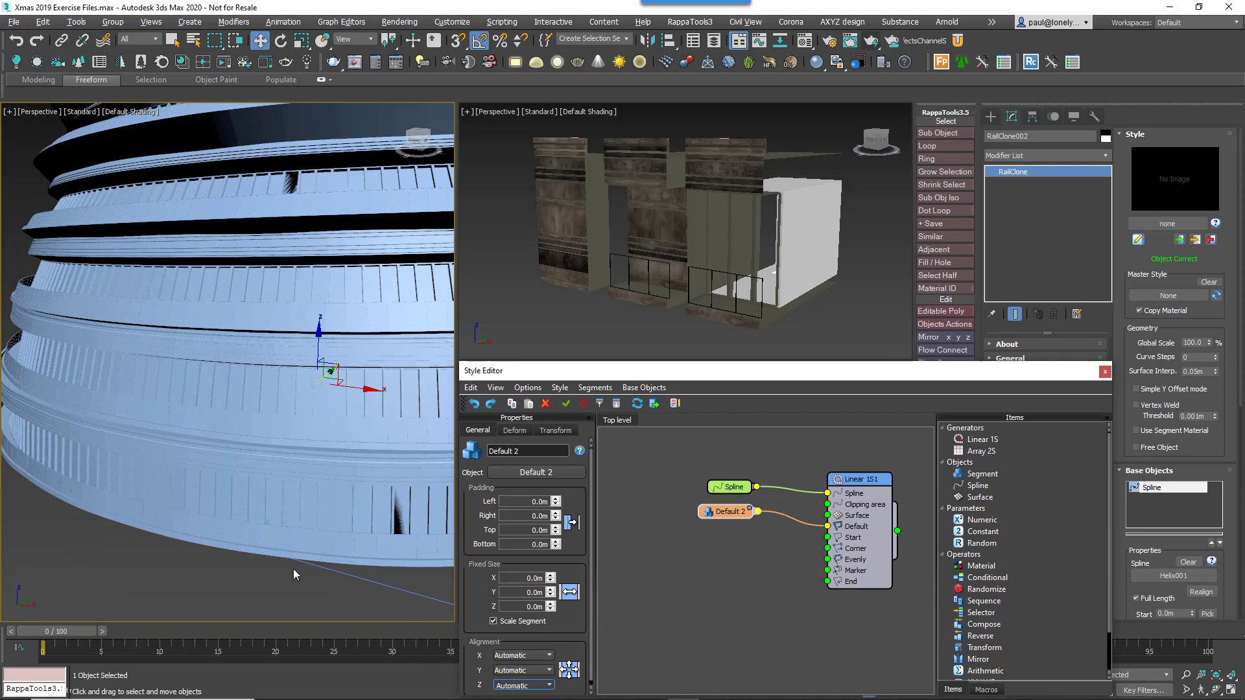
key("Down")
middle_click_drag(275, 562, 128, 523, "alt")
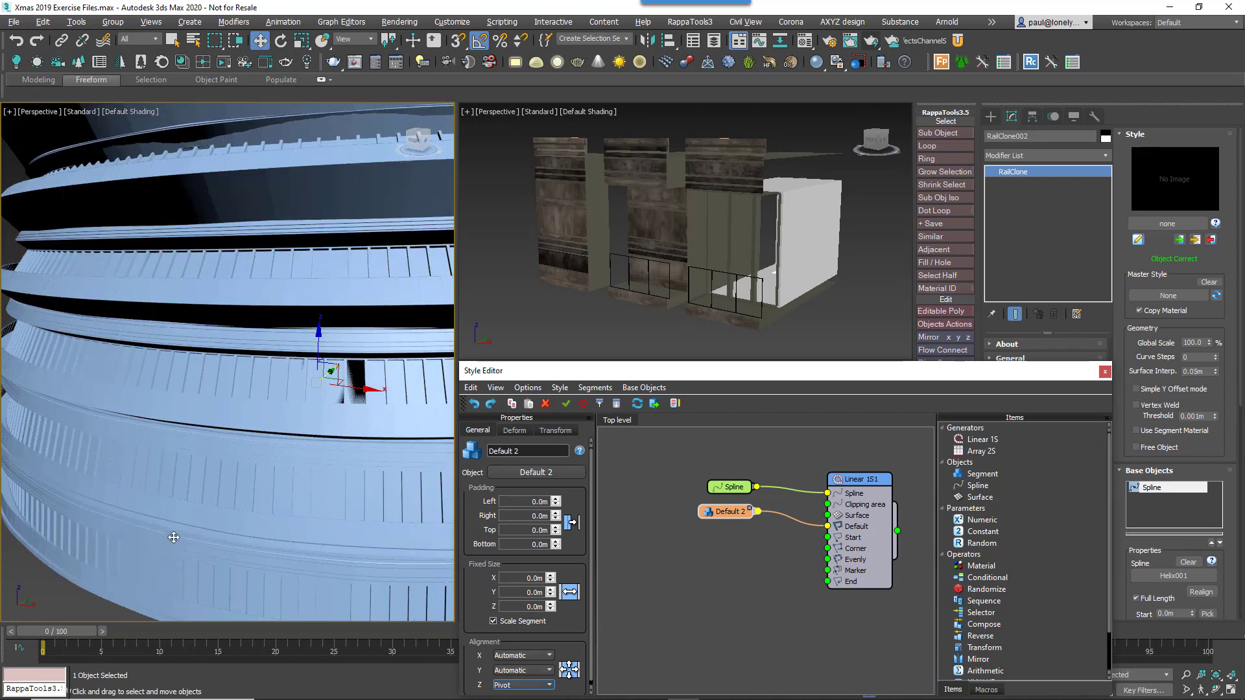
left_click(522, 670)
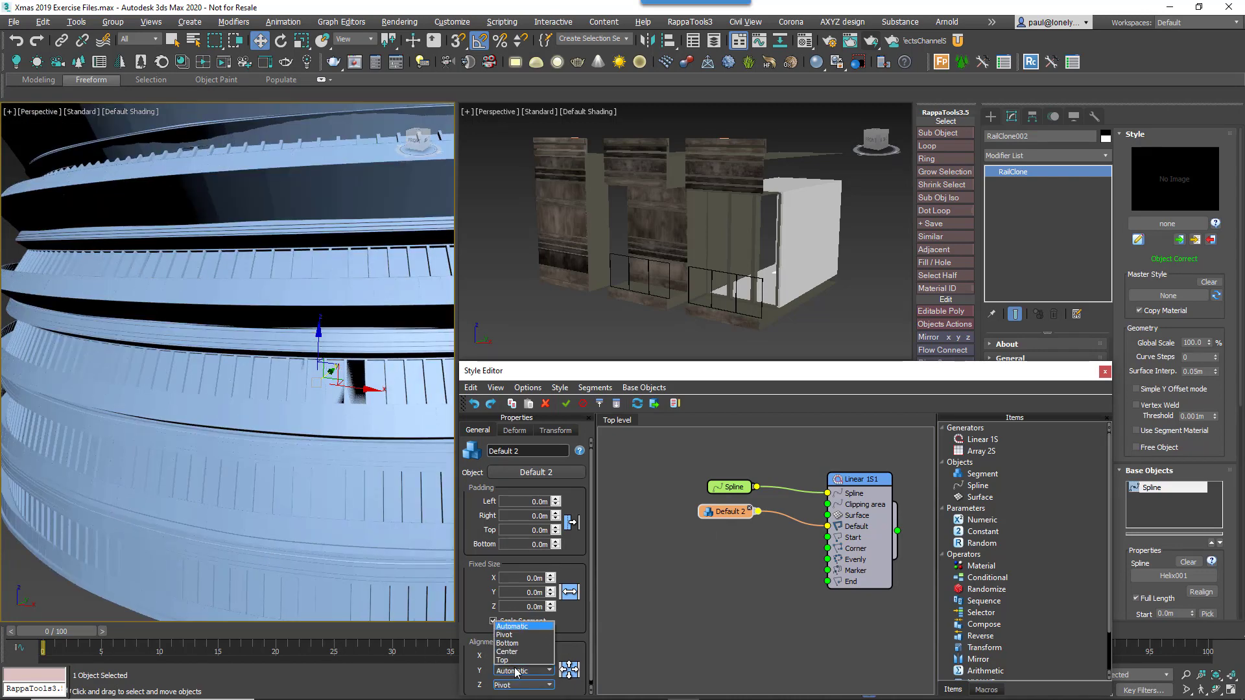
left_click(511, 632)
key("Down")
middle_click_drag(136, 556, 154, 487, "alt")
key("f")
scroll(254, 462, "up", 6)
scroll(241, 333, "down", 3)
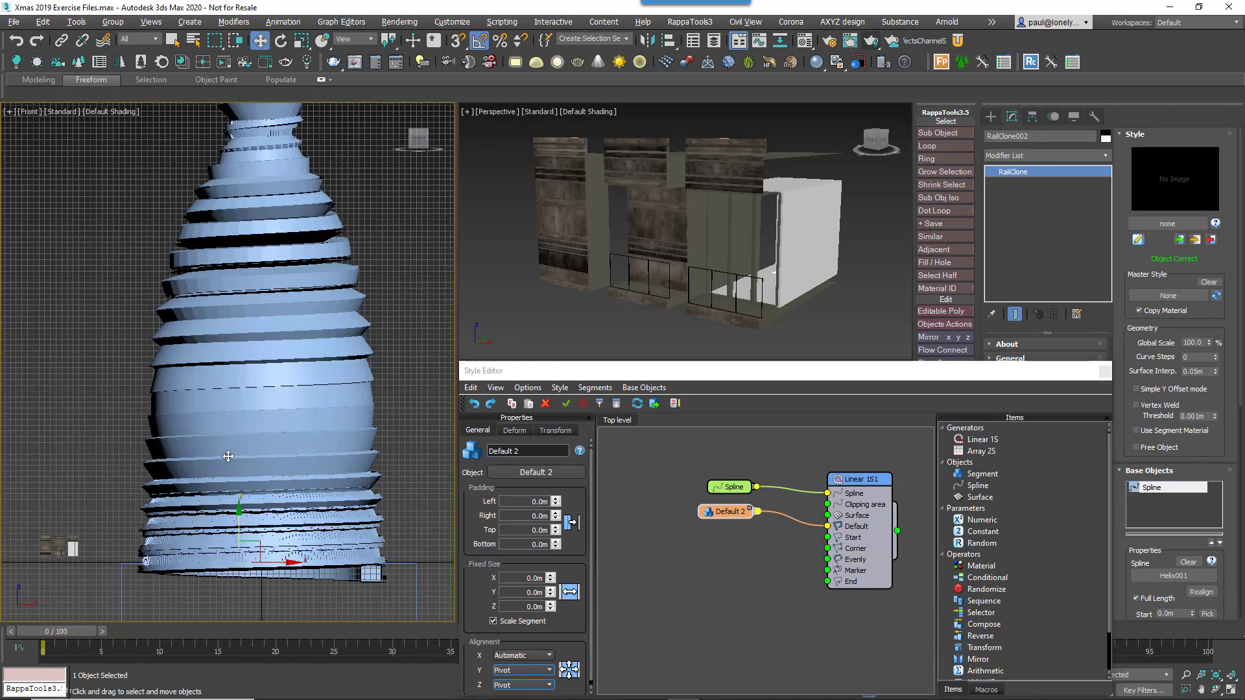
scroll(241, 333, "down", 4)
scroll(256, 431, "up", 6)
scroll(259, 432, "up", 5)
scroll(262, 433, "up", 5)
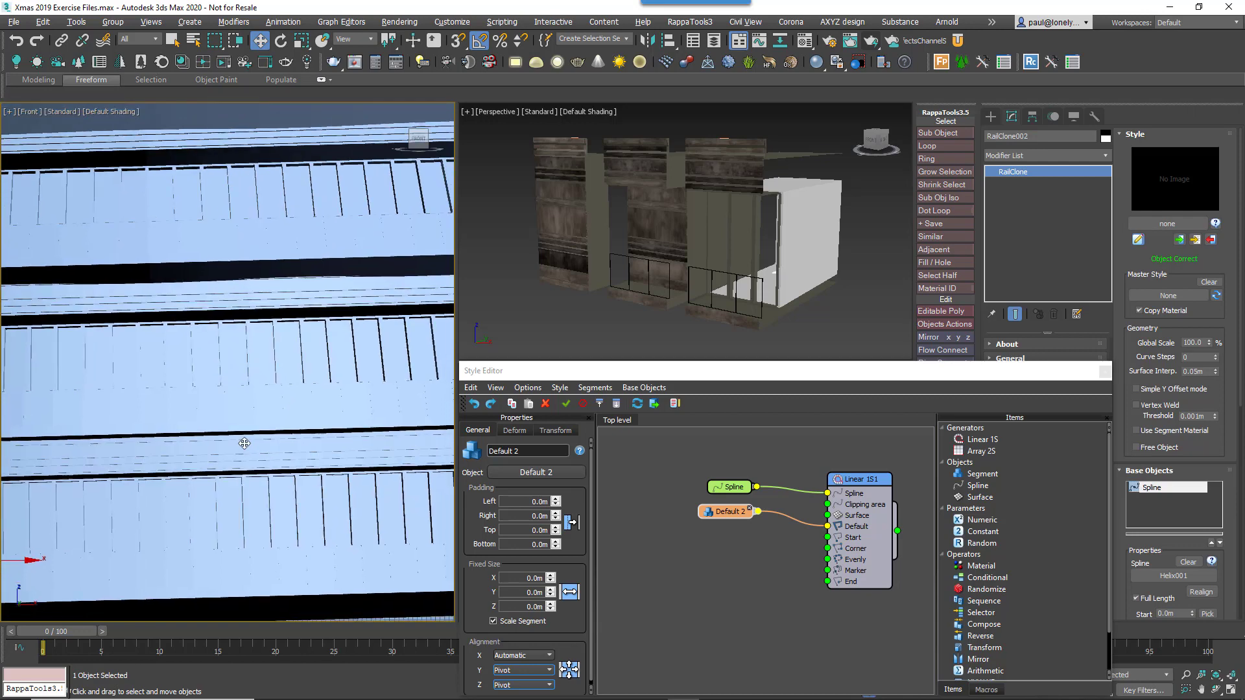
- Open and close the Material Editor so the facade textures display
key("m")
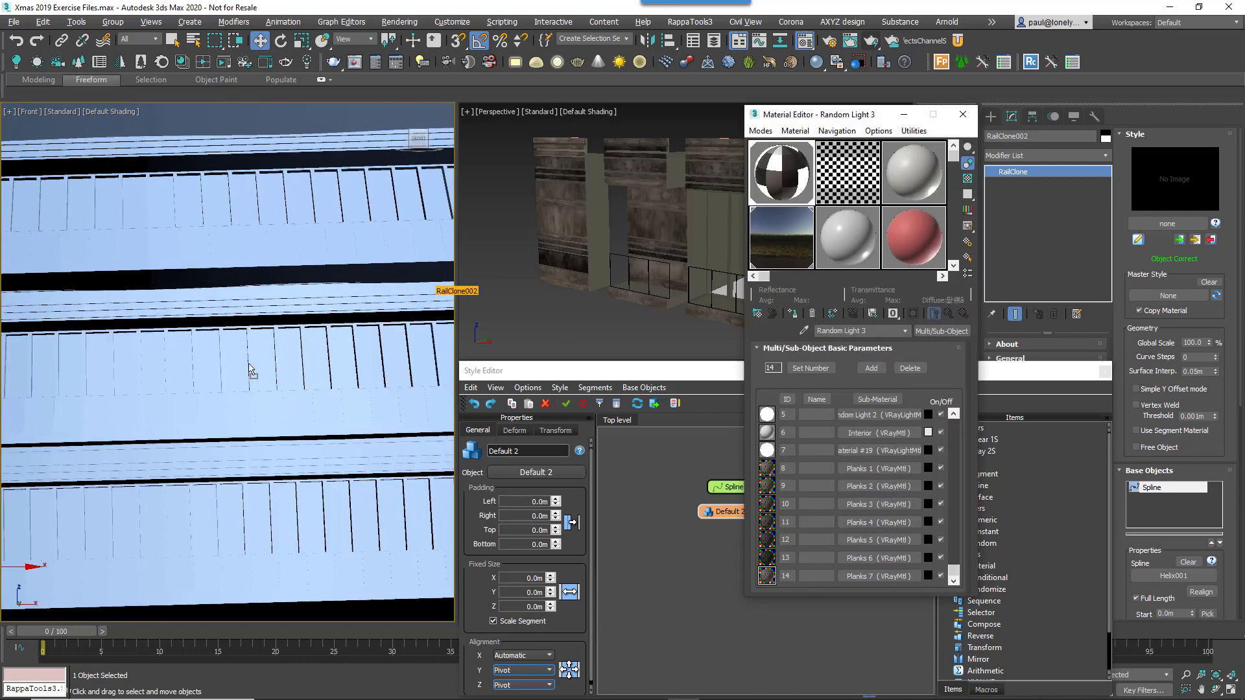
left_click(958, 114)
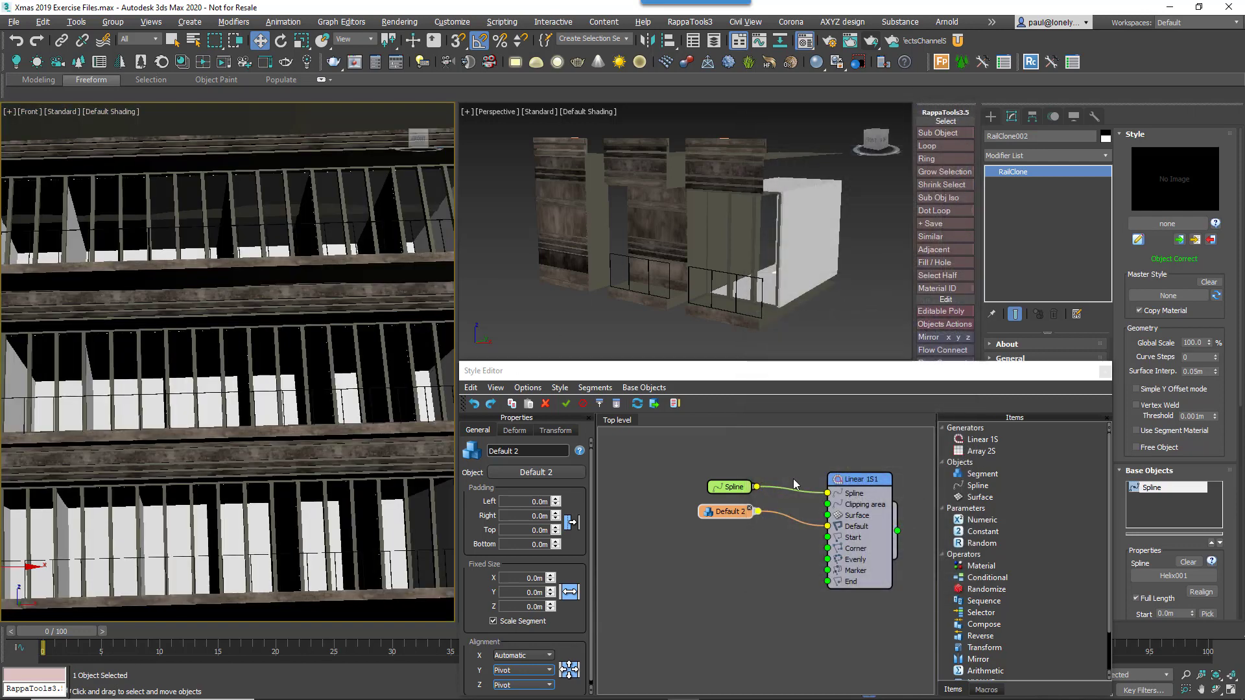
key("m")
left_click(656, 492)
- Set Default 2's deformation to Vertical with Slope Fixing enabled
left_click(513, 431)
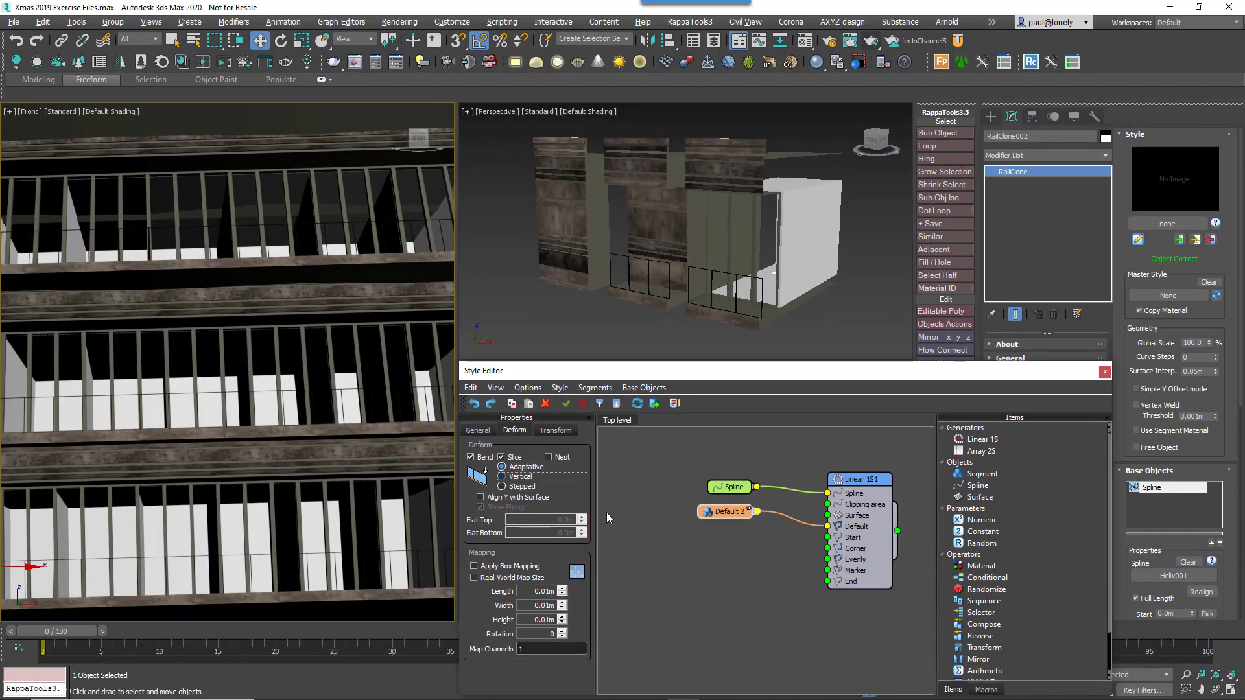
left_click(502, 476)
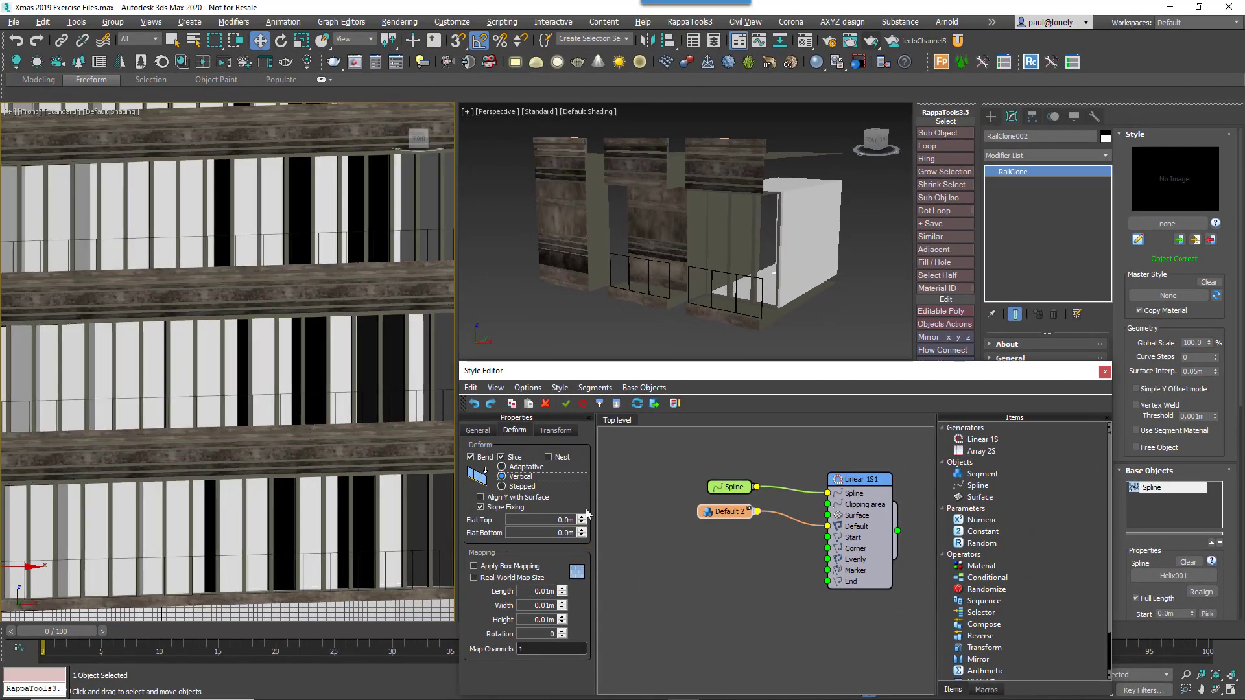
scroll(329, 458, "down", 10)
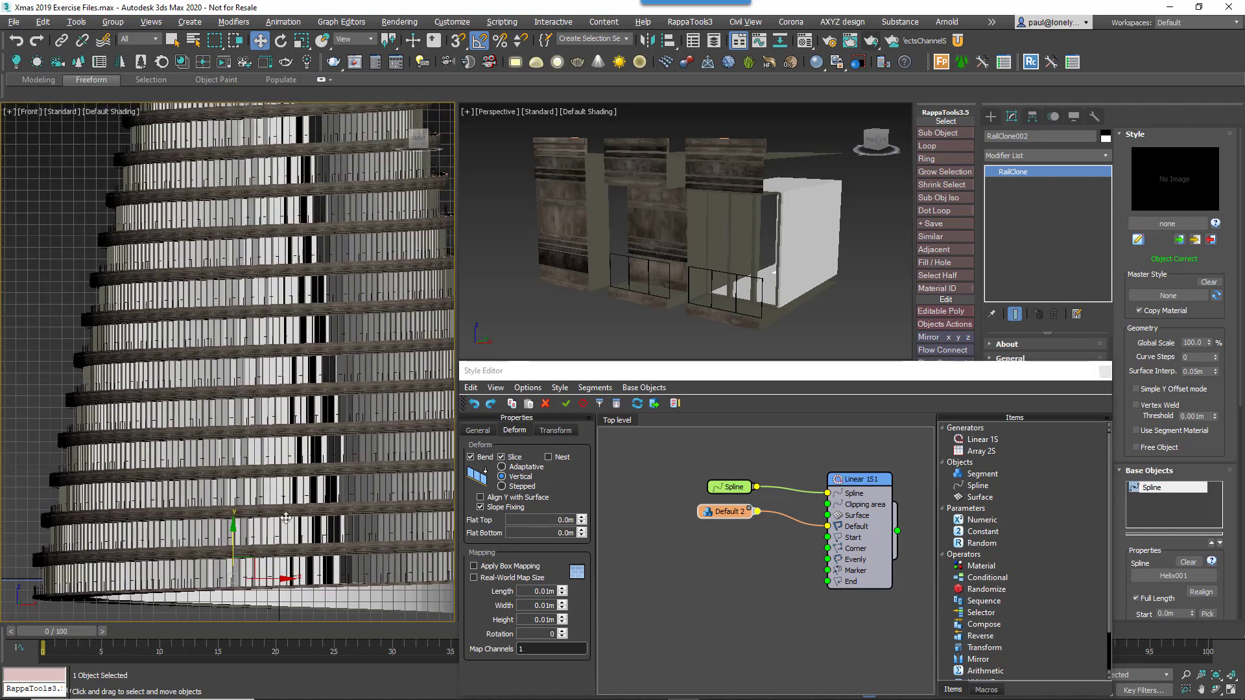
scroll(275, 377, "down", 4)
scroll(299, 443, "up", 10)
middle_click_drag(299, 443, 278, 527)
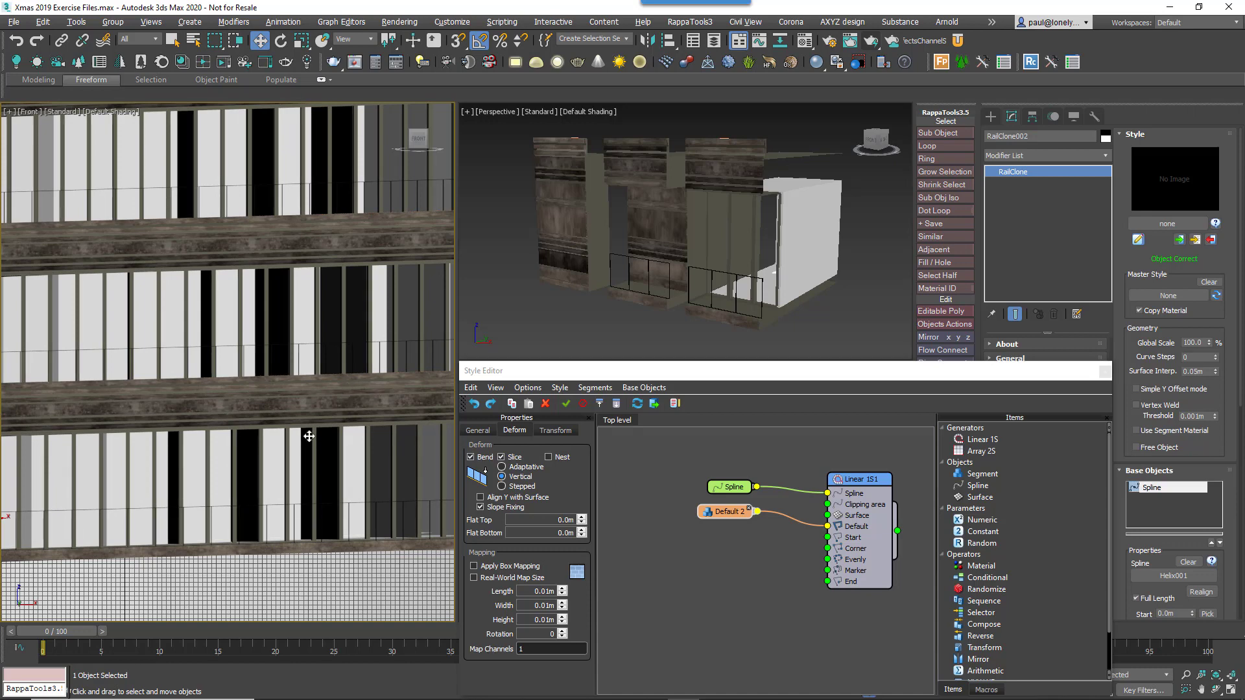
scroll(309, 436, "down", 8)
- Duplicate the Default 2 segment and assign the second facade model to the copy
middle_click_drag(283, 361, 290, 457)
key("p")
scroll(295, 403, "down", 5)
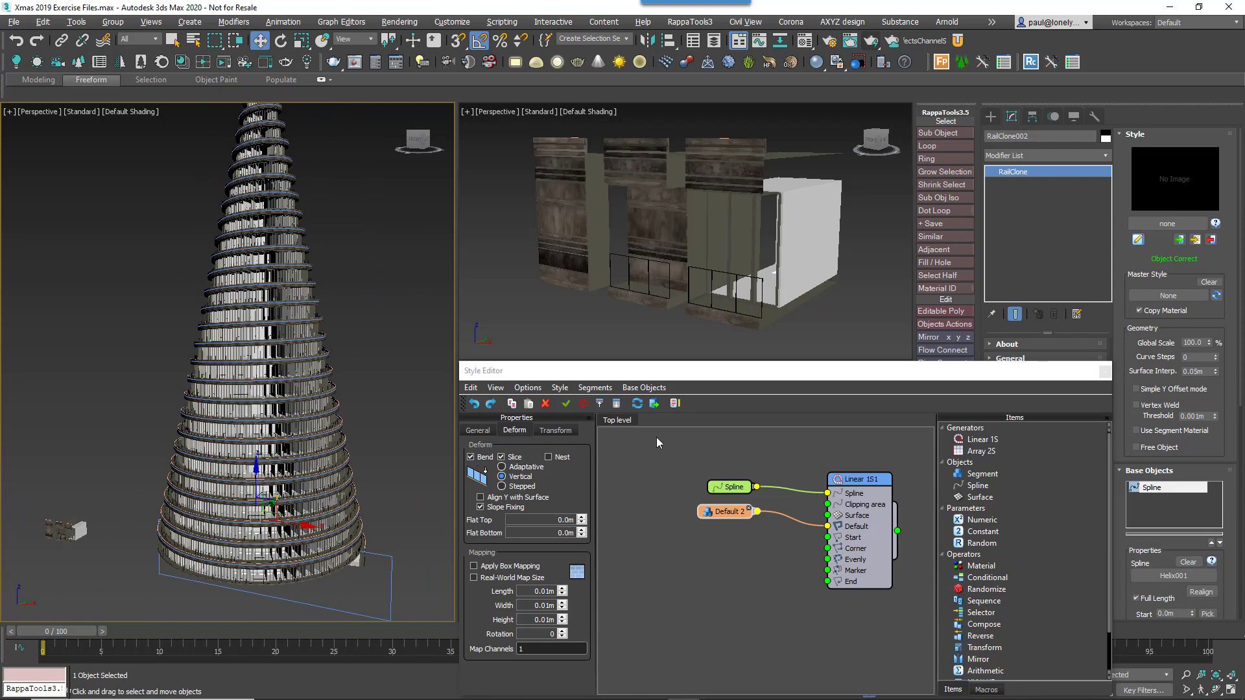
scroll(372, 404, "up", 3)
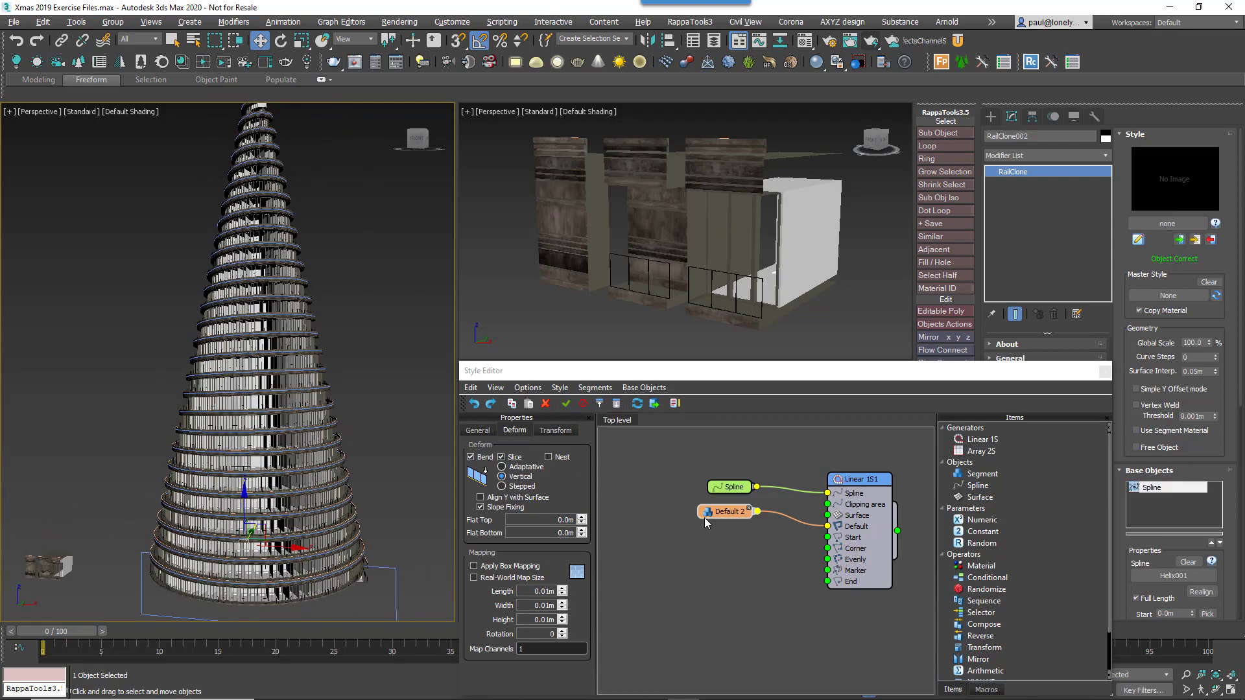
left_click_drag(705, 517, 677, 535)
key("ctrl+v")
left_click(555, 474)
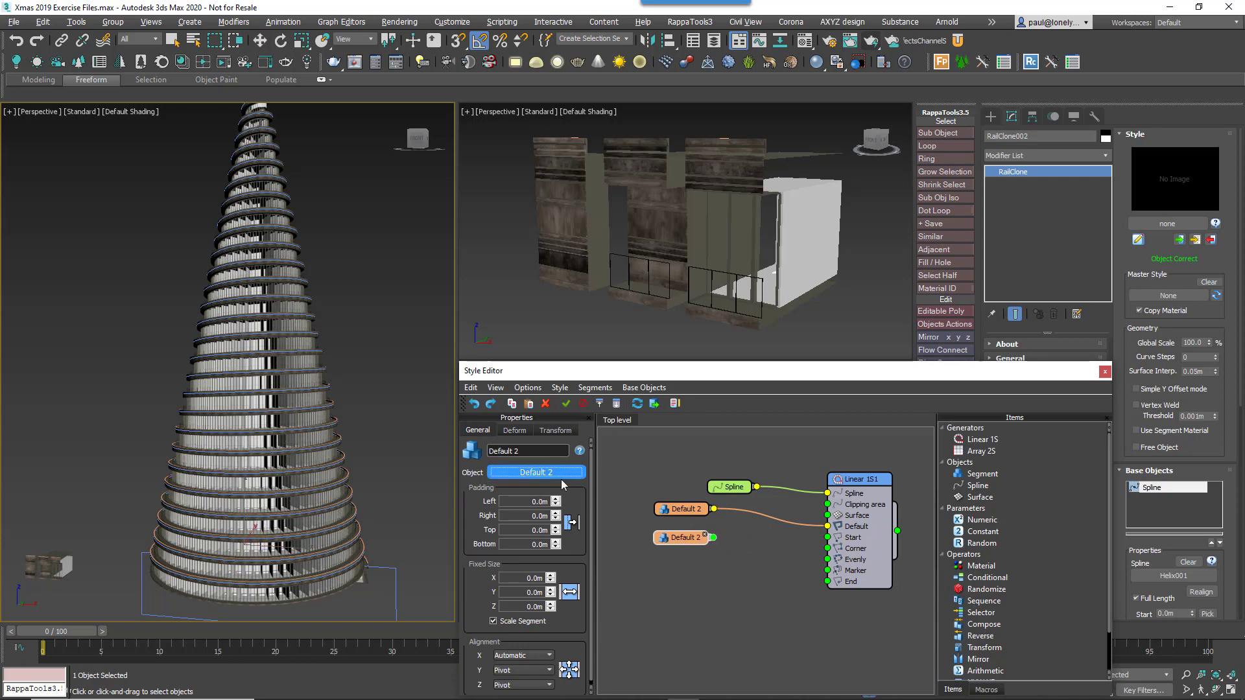
left_click(662, 243)
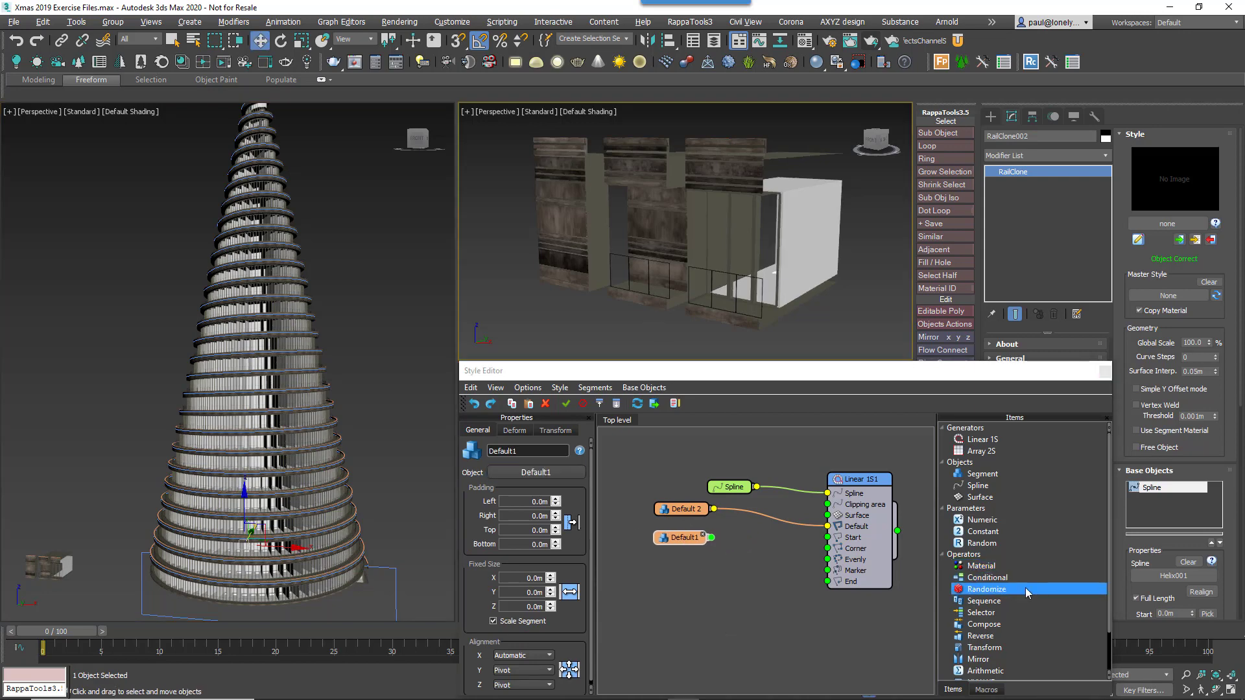
- Add a Randomize operator feeding Linear Default and set Default1's presence to 25%
left_click_drag(1009, 593, 745, 537)
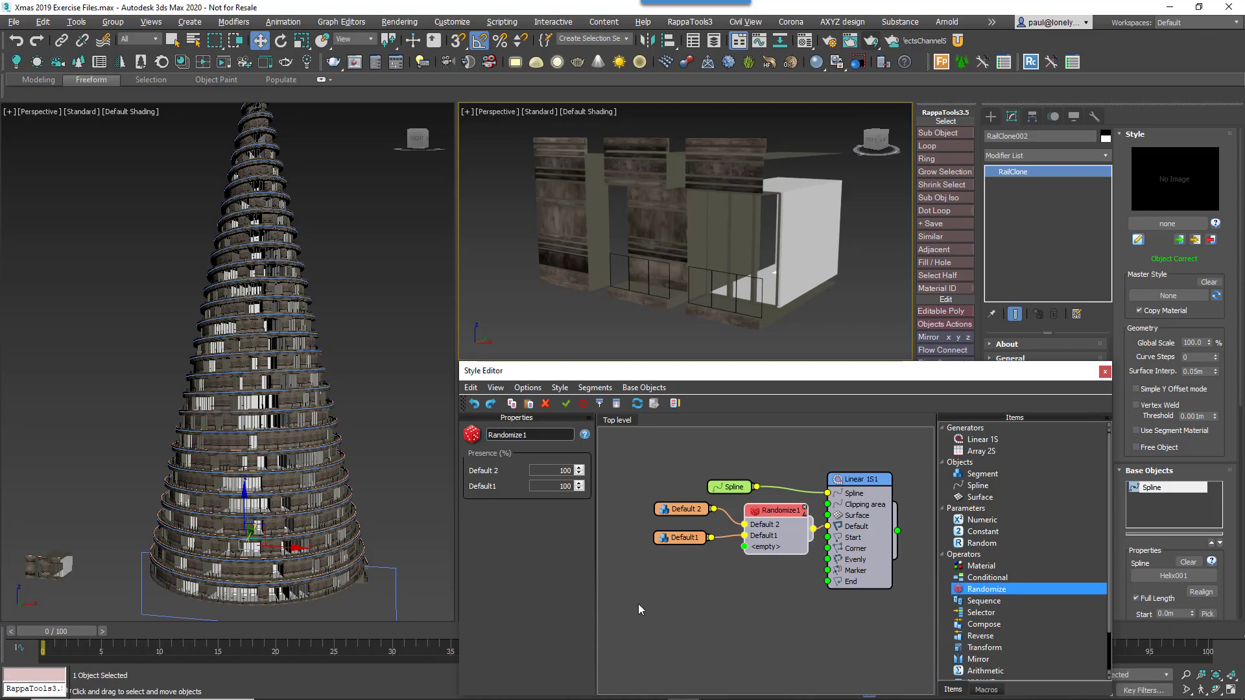
middle_click_drag(184, 411, 258, 384, "alt")
scroll(246, 425, "up", 2)
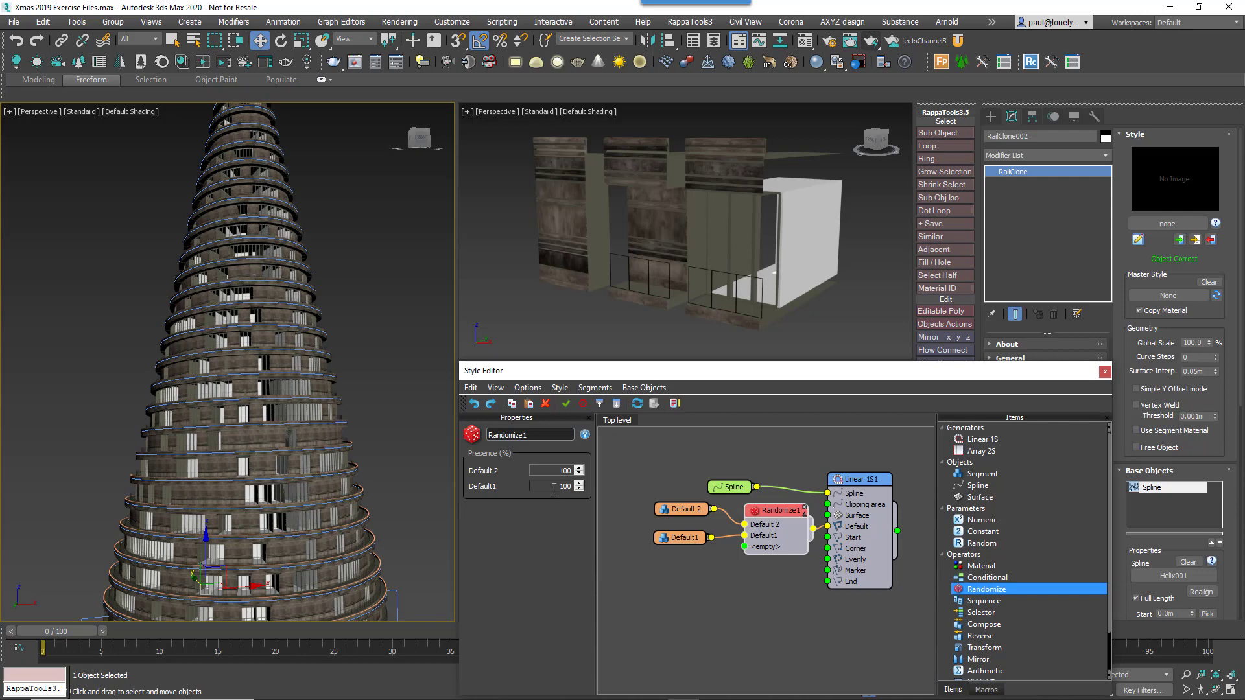
type("25")
key("Return")
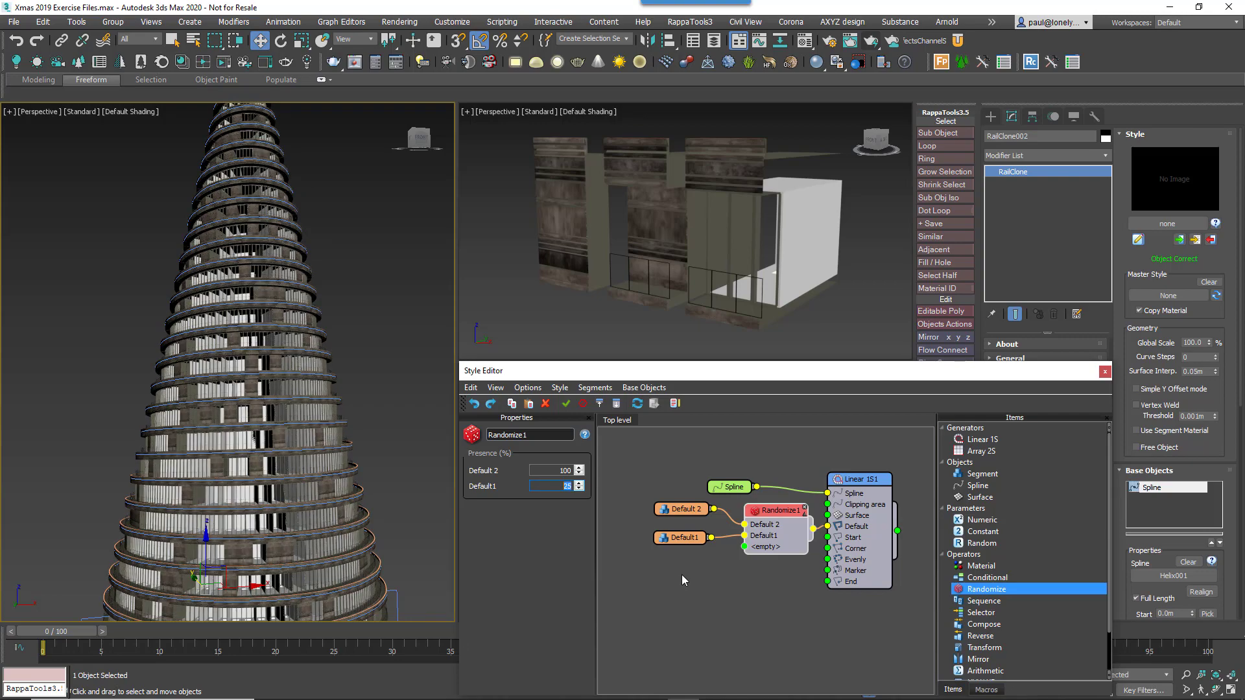
- Create a Standard Primitives plane as the ground under the spiral tower
middle_click_drag(275, 507, 363, 373)
scroll(337, 370, "down", 4)
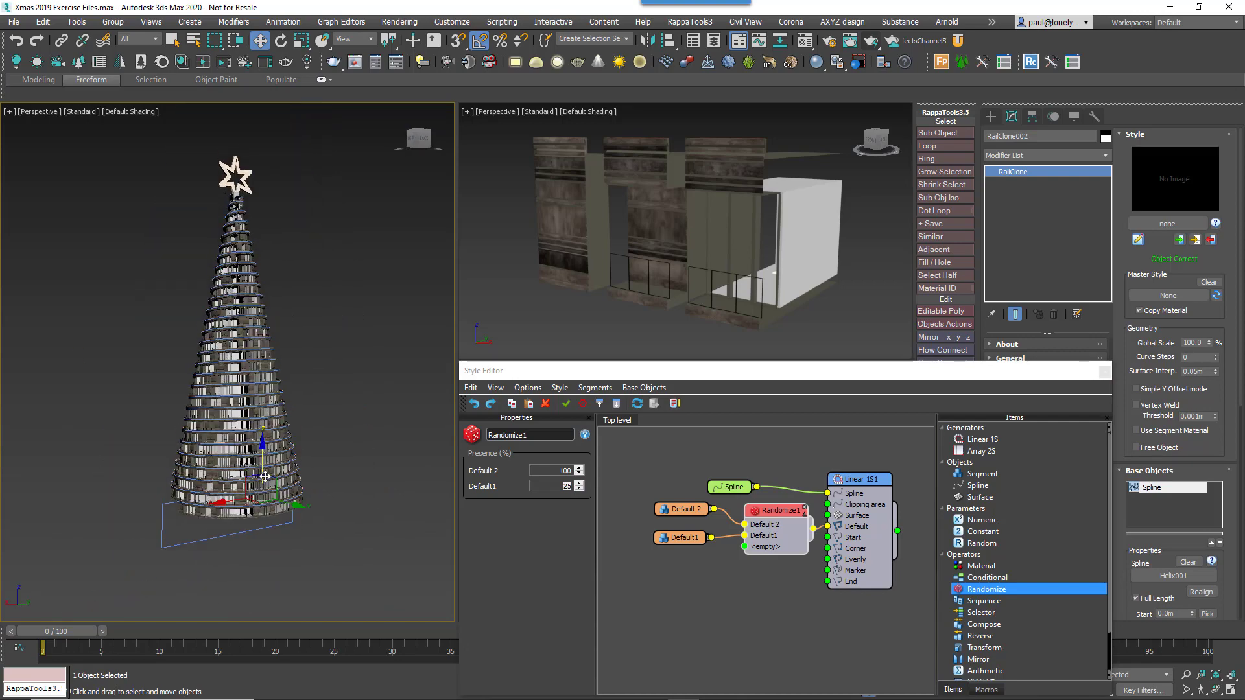
left_click(990, 116)
left_click(1047, 153)
left_click(1018, 162)
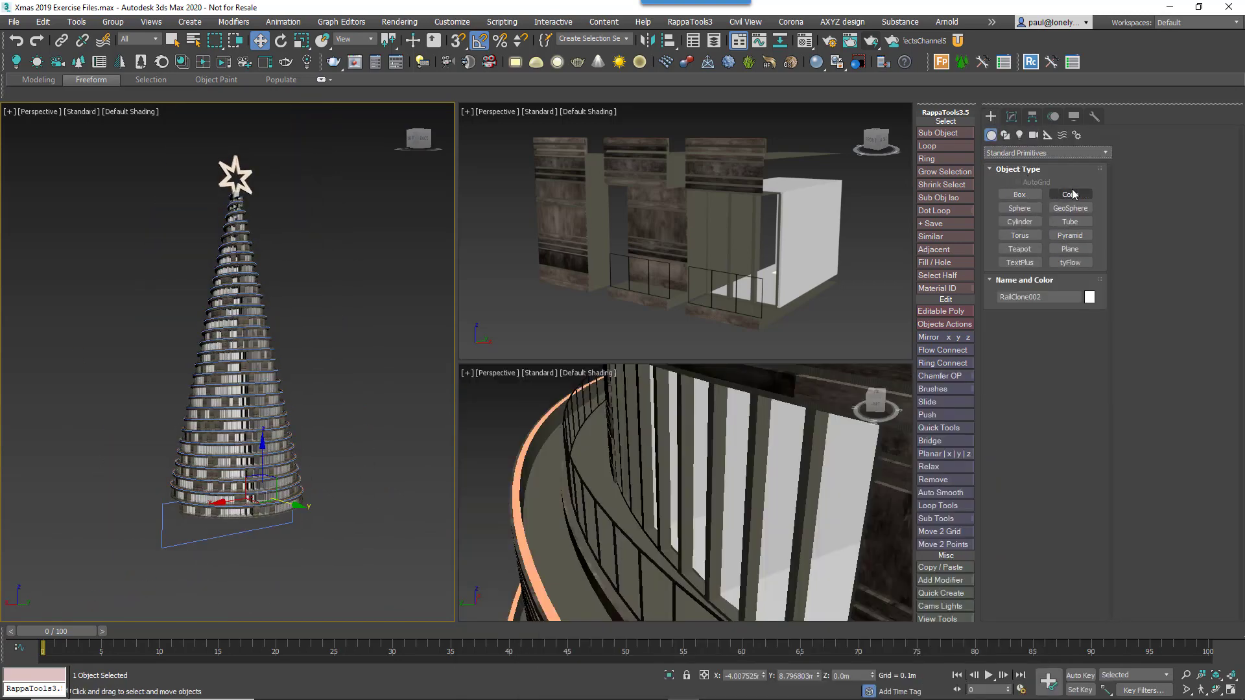
left_click(1070, 249)
middle_click_drag(412, 415, 411, 445, "alt")
left_click_drag(233, 290, 232, 693)
scroll(272, 506, "up", 5)
middle_click_drag(273, 505, 365, 518)
scroll(376, 486, "down", 5)
scroll(370, 499, "up", 5)
key("w")
scroll(365, 524, "up", 2)
scroll(365, 526, "down", 2)
- Reselect RailClone002, reopen a wider Style Editor and move Linear 1S1 to the right
left_click(365, 519)
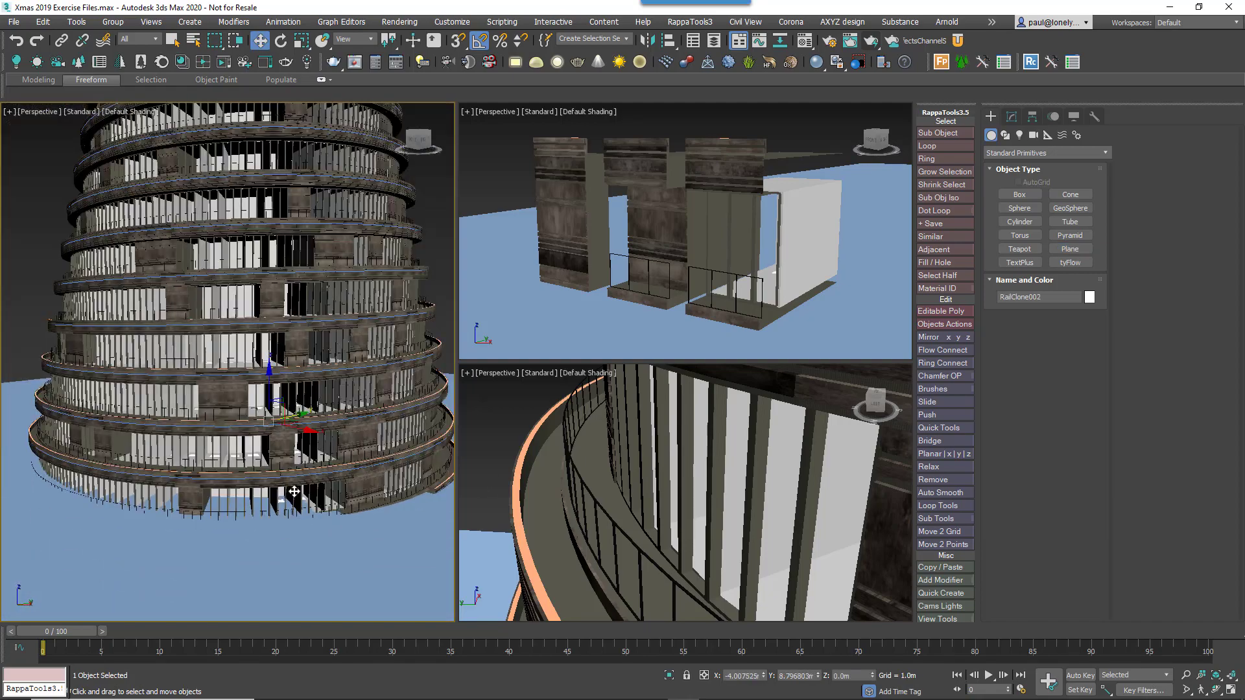
left_click(1011, 116)
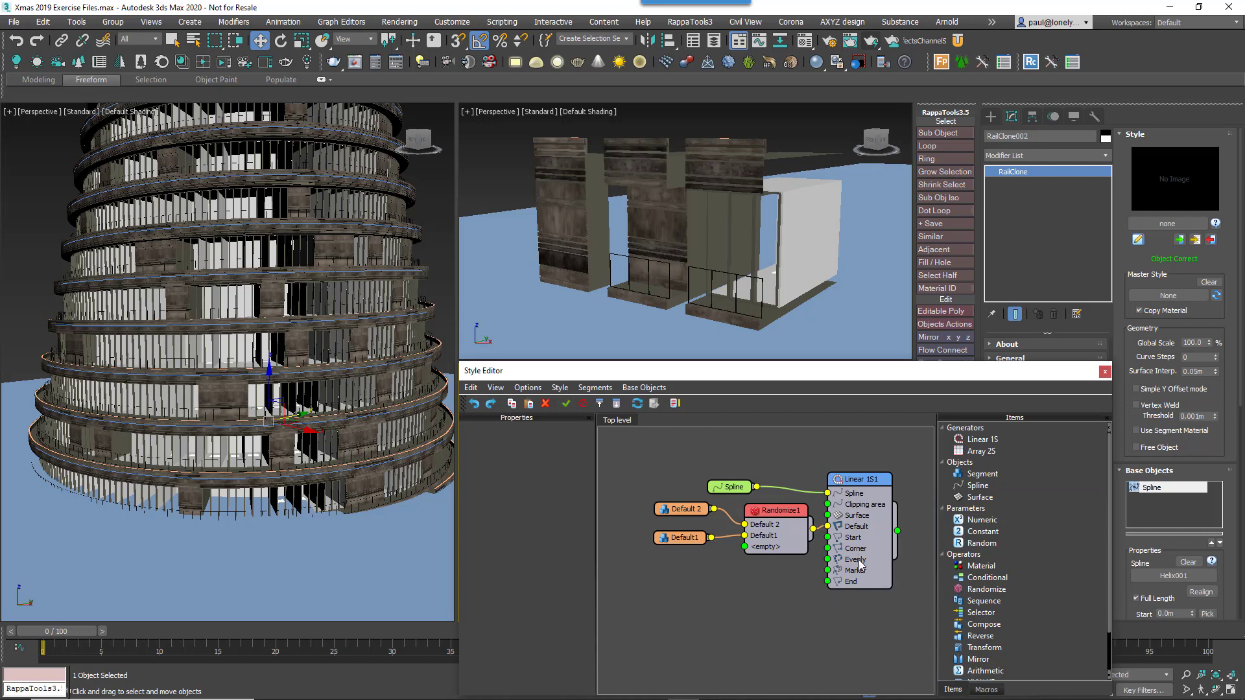
scroll(862, 568, "down", 2)
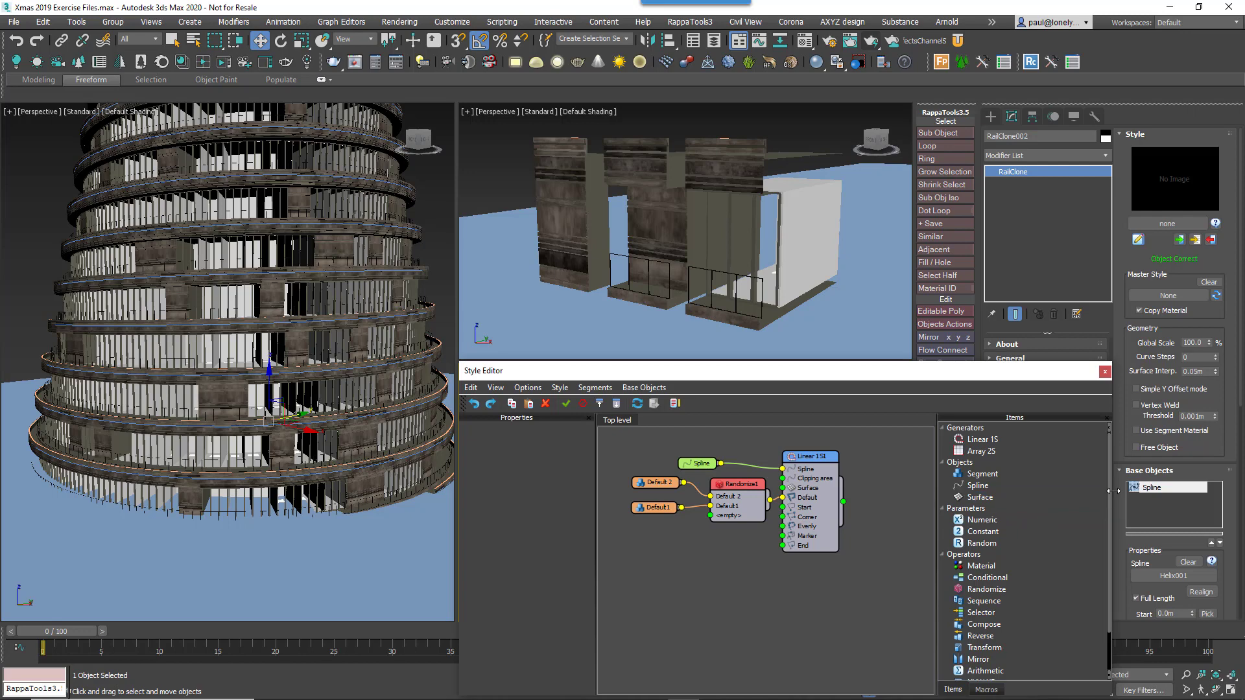
left_click_drag(1114, 491, 1241, 491)
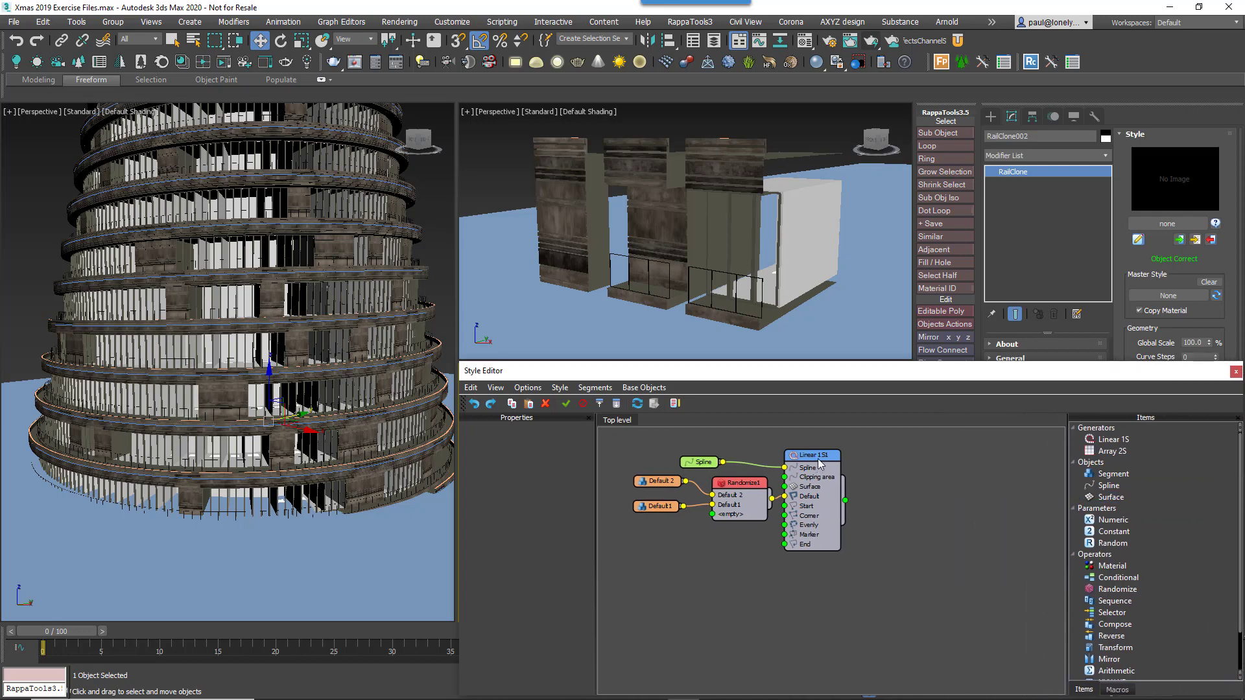
left_click(820, 462)
left_click_drag(820, 462, 939, 464)
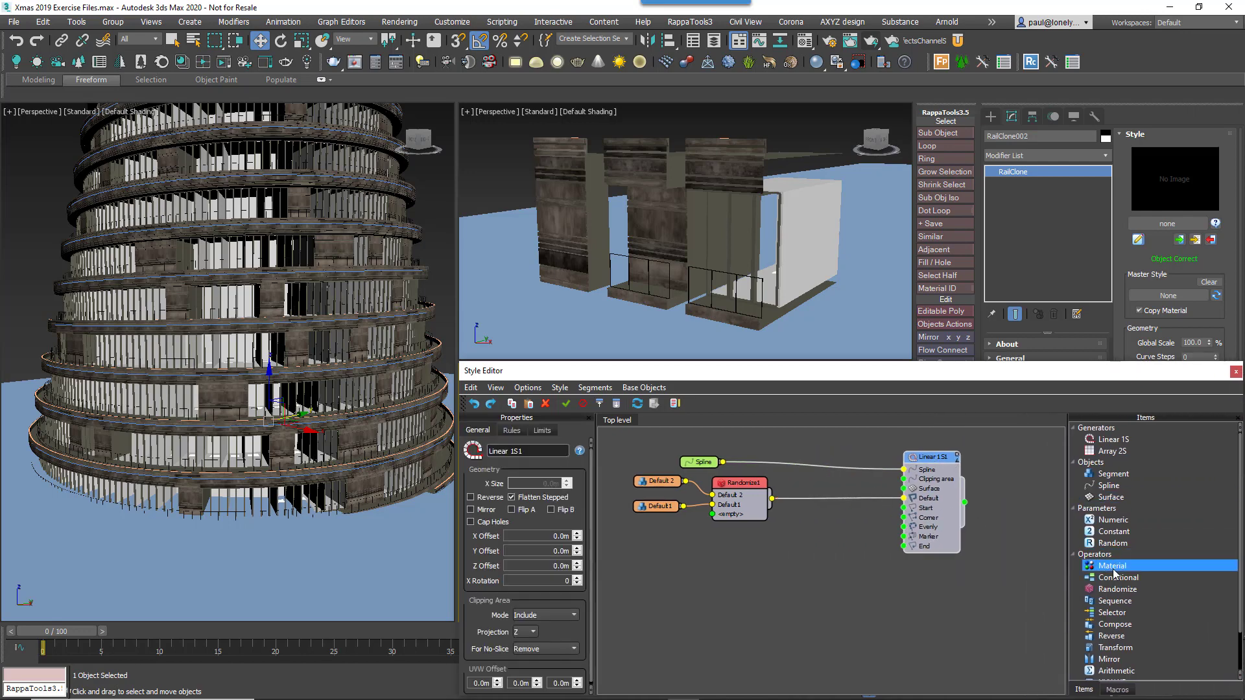
- Route Randomize1 through a Conditional and wire a plain-wall Top/Bottom segment to its FALSE input
left_click_drag(1142, 577, 832, 542)
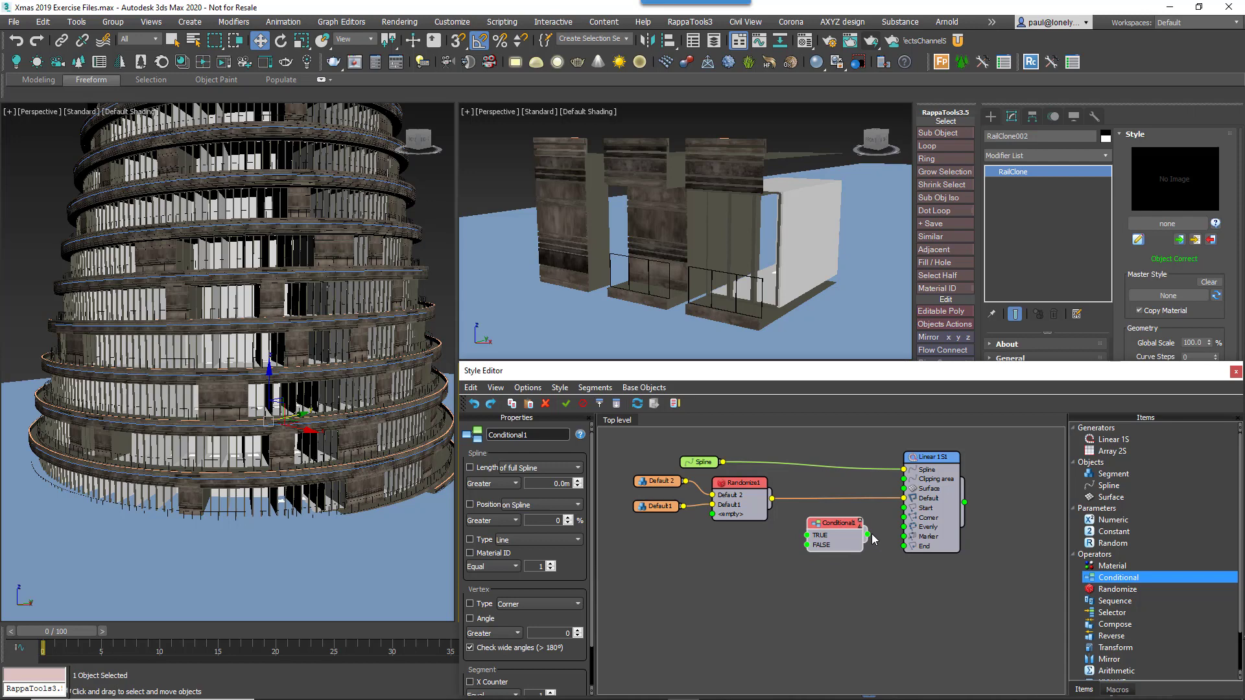
mouse_move(828, 513)
left_mouse_down()
mouse_move(771, 498)
mouse_move(806, 535)
mouse_move(828, 499)
left_mouse_up()
left_click(661, 492)
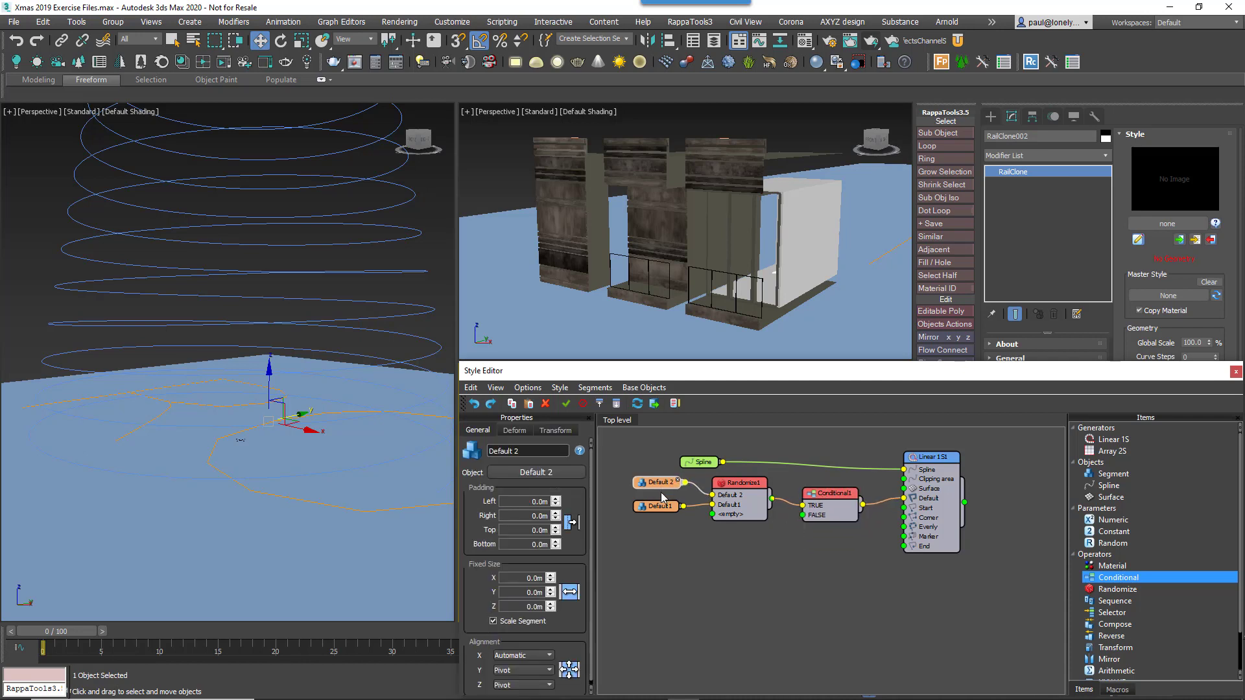
key("ctrl+c")
key("ctrl+v")
left_click_drag(688, 498, 661, 549)
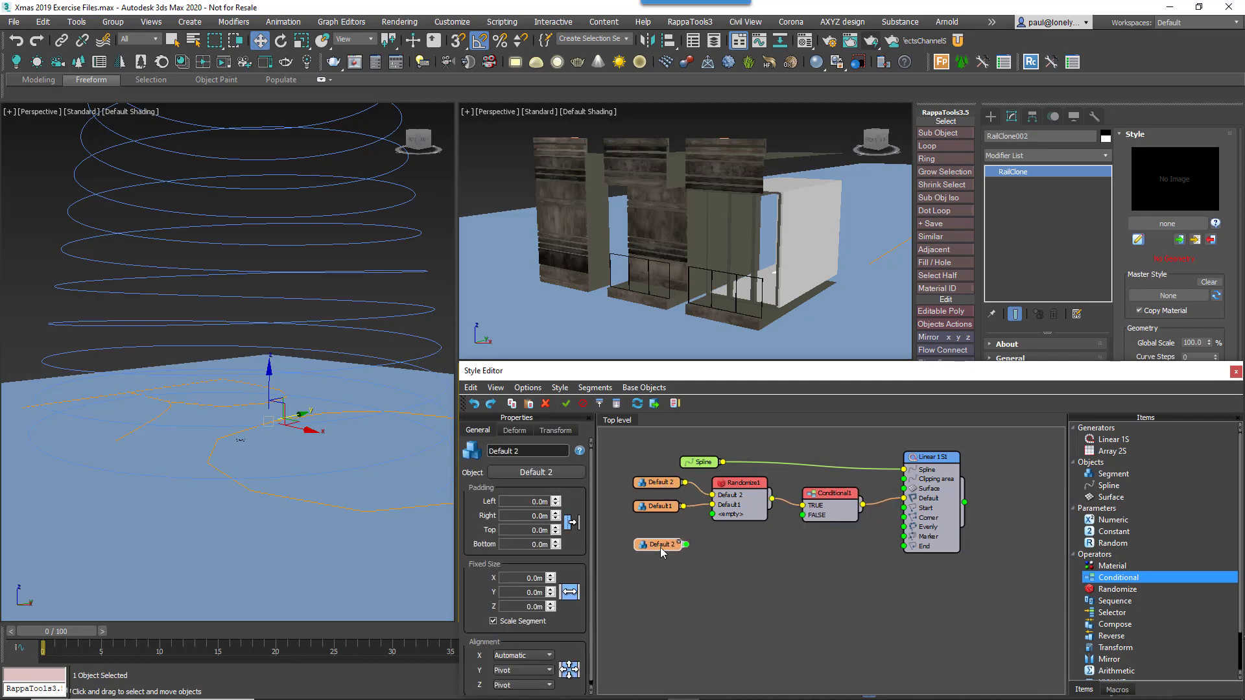
left_click(548, 482)
left_click(579, 266)
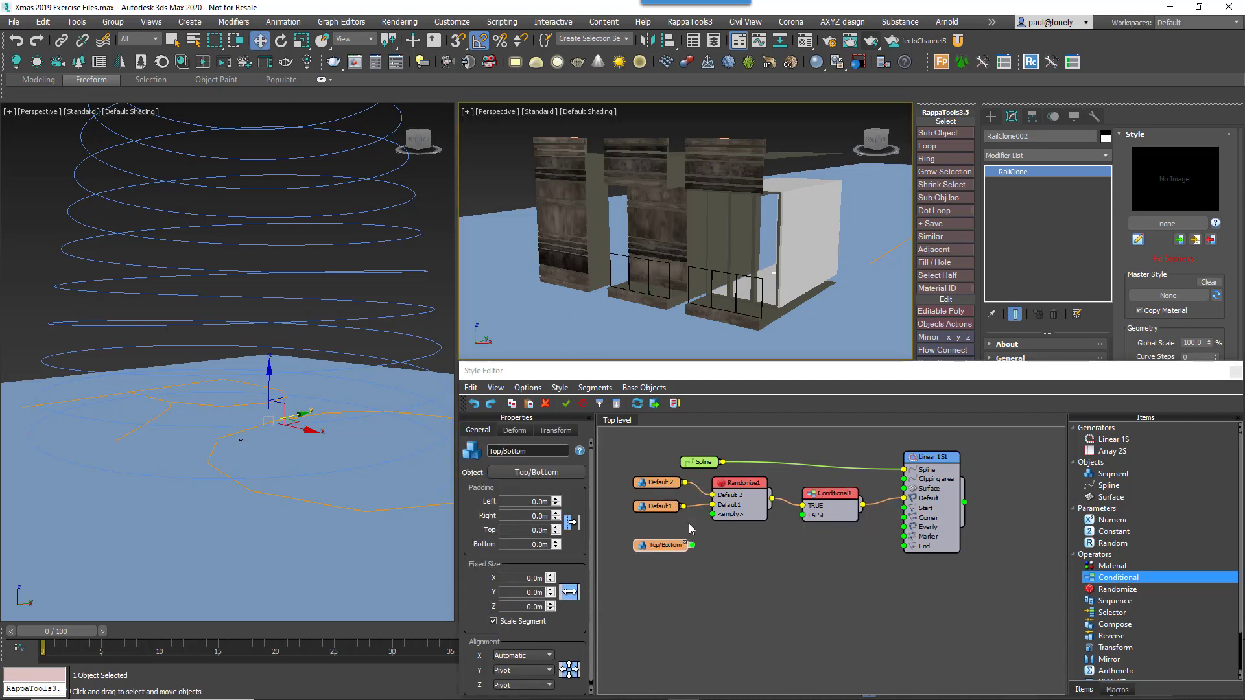
left_click_drag(692, 544, 804, 516)
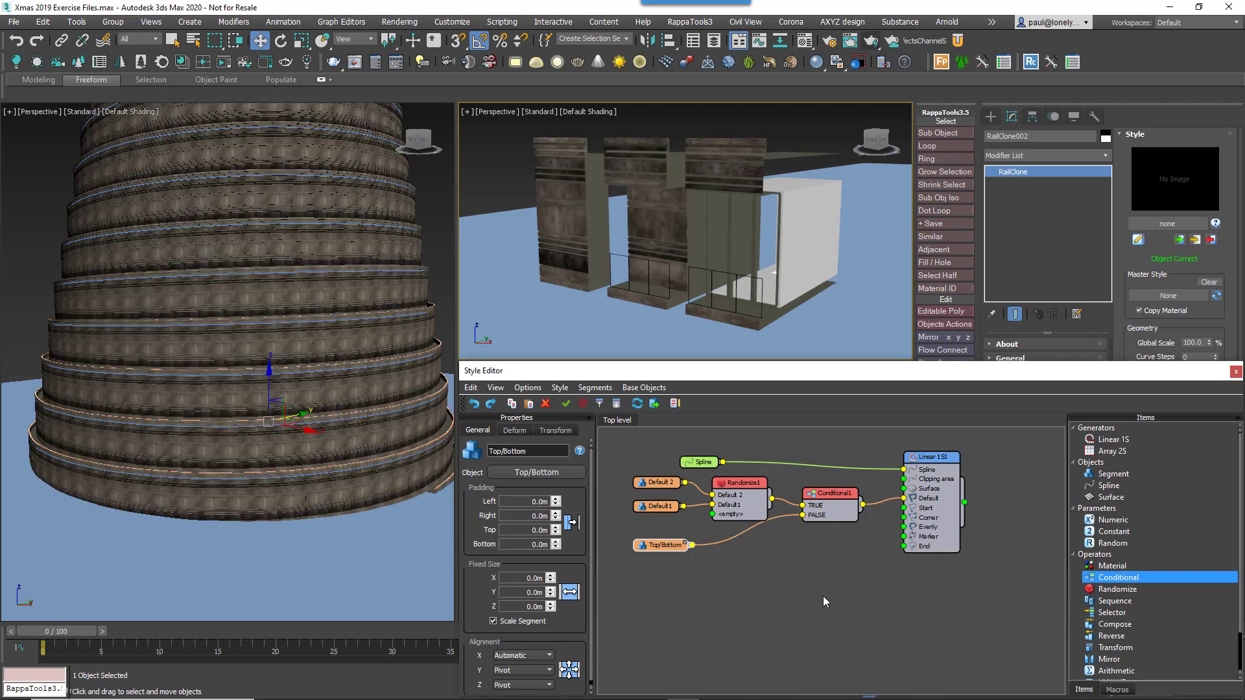
- Set Conditional1 to Position on Spline greater than 6.4%
left_click(850, 512)
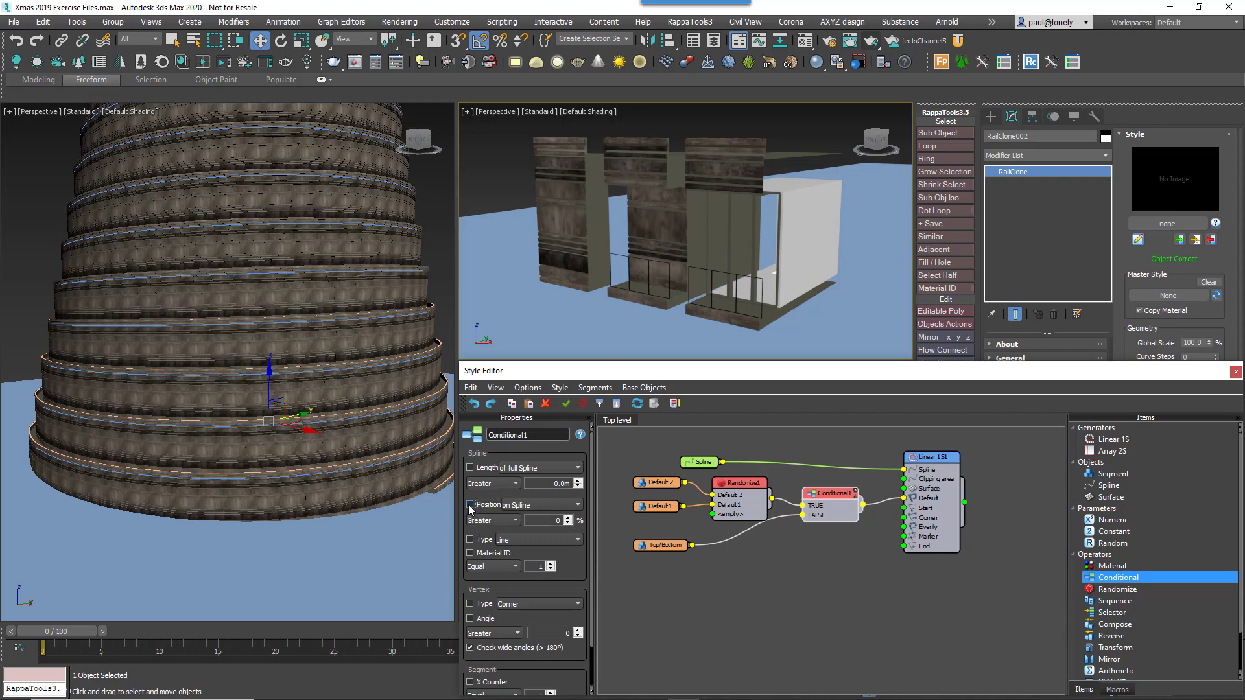
left_click(522, 508)
left_click(527, 507)
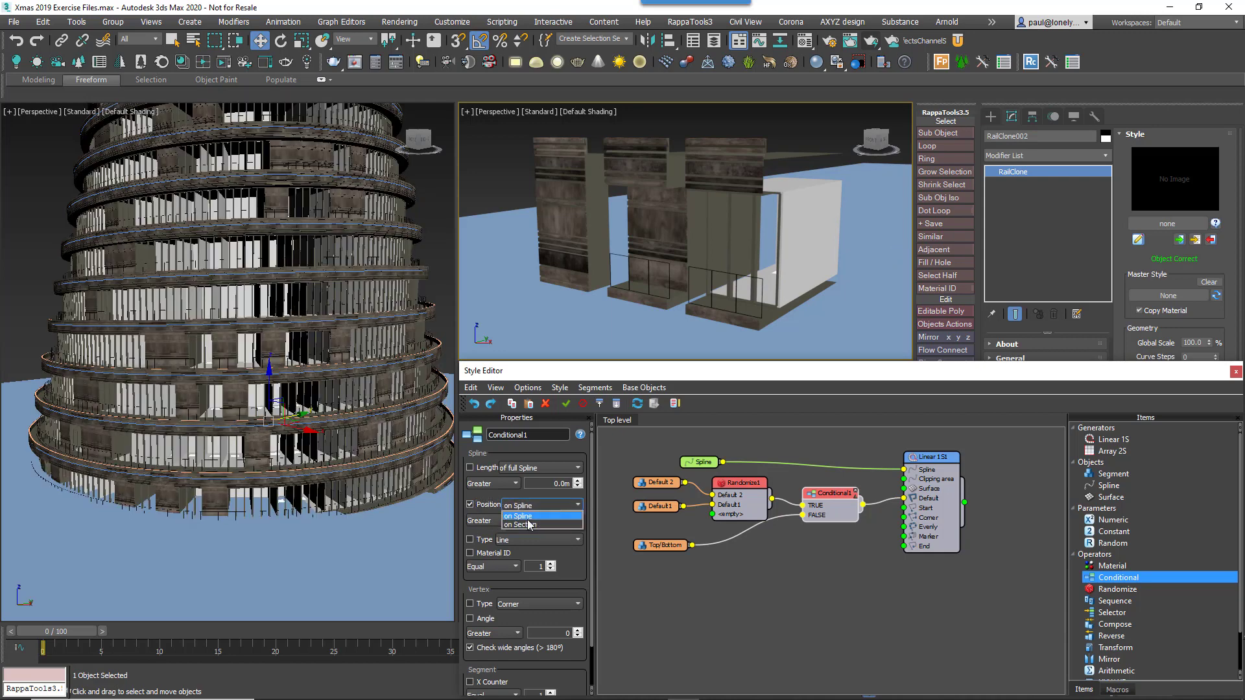
left_click(527, 516)
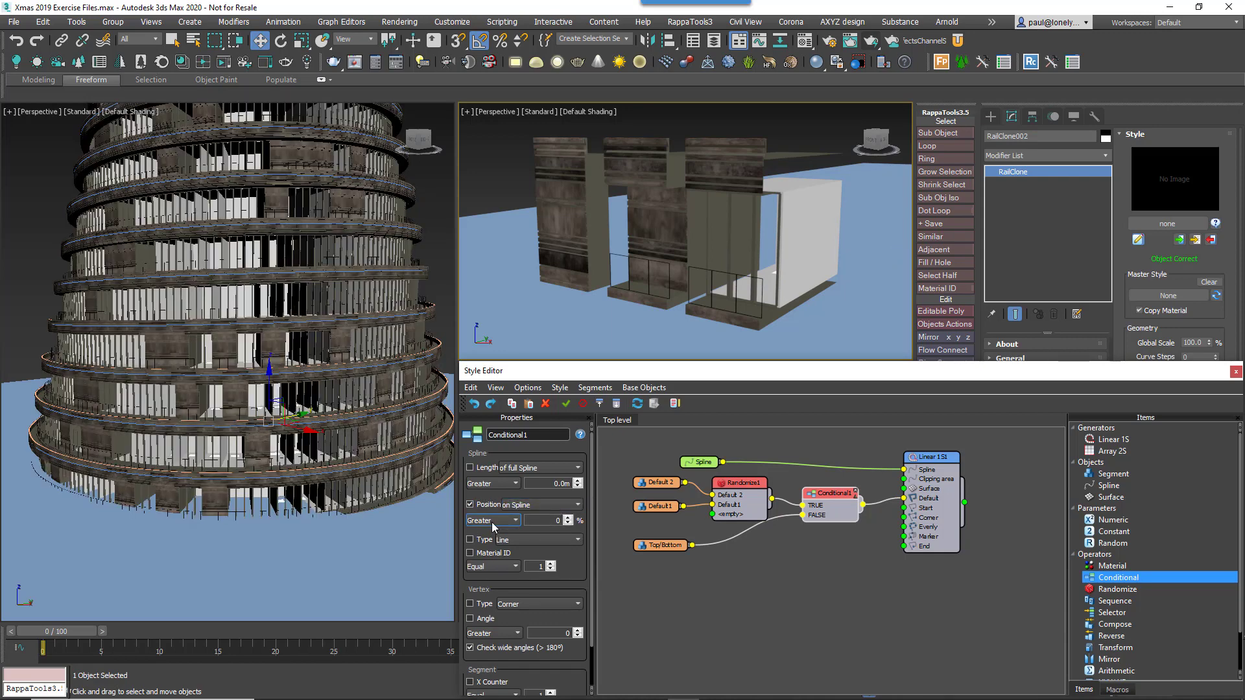
left_click(552, 520)
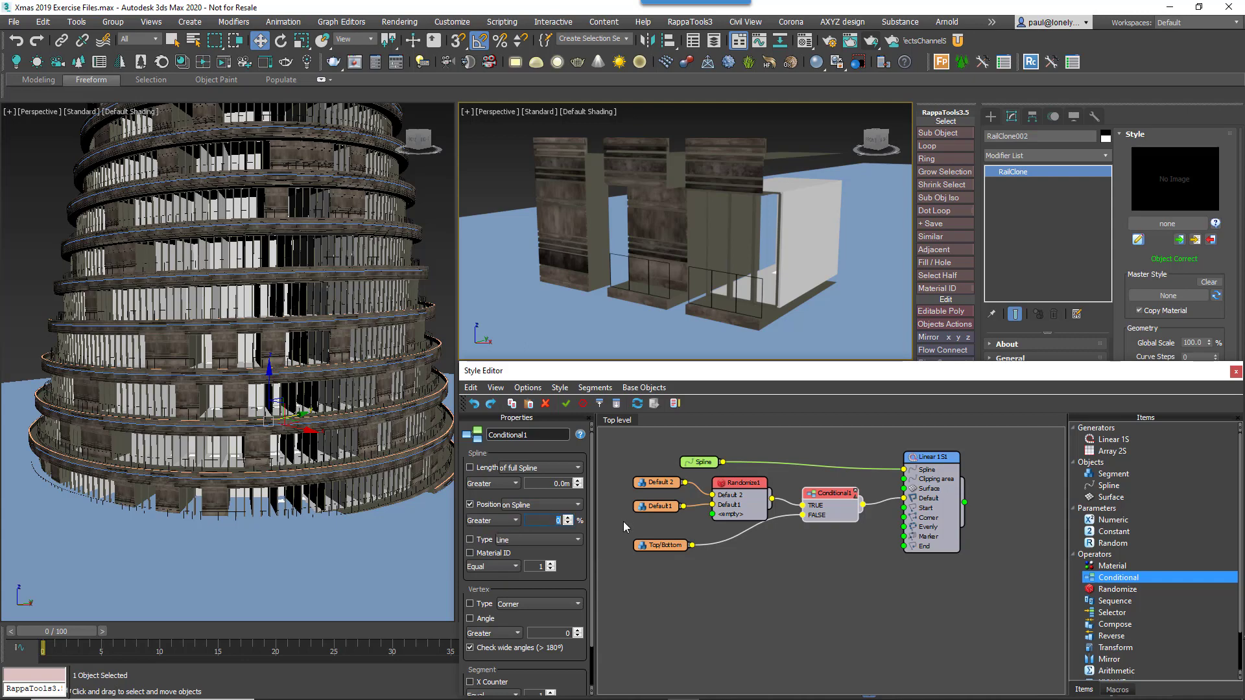
type("6.25")
key("Return")
middle_click_drag(425, 481, 287, 512, "alt")
left_click(628, 520)
type("6.4")
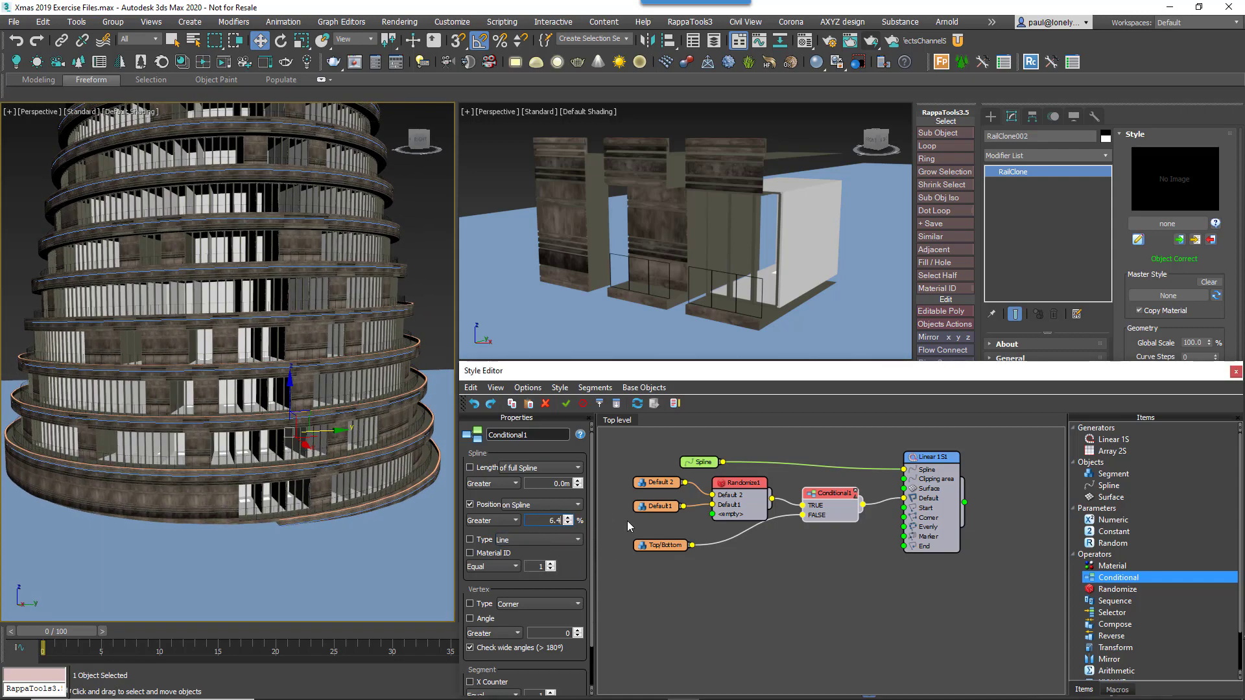
- Add a second Conditional operator and wire Top/Bottom into its FALSE input
scroll(246, 339, "down", 4)
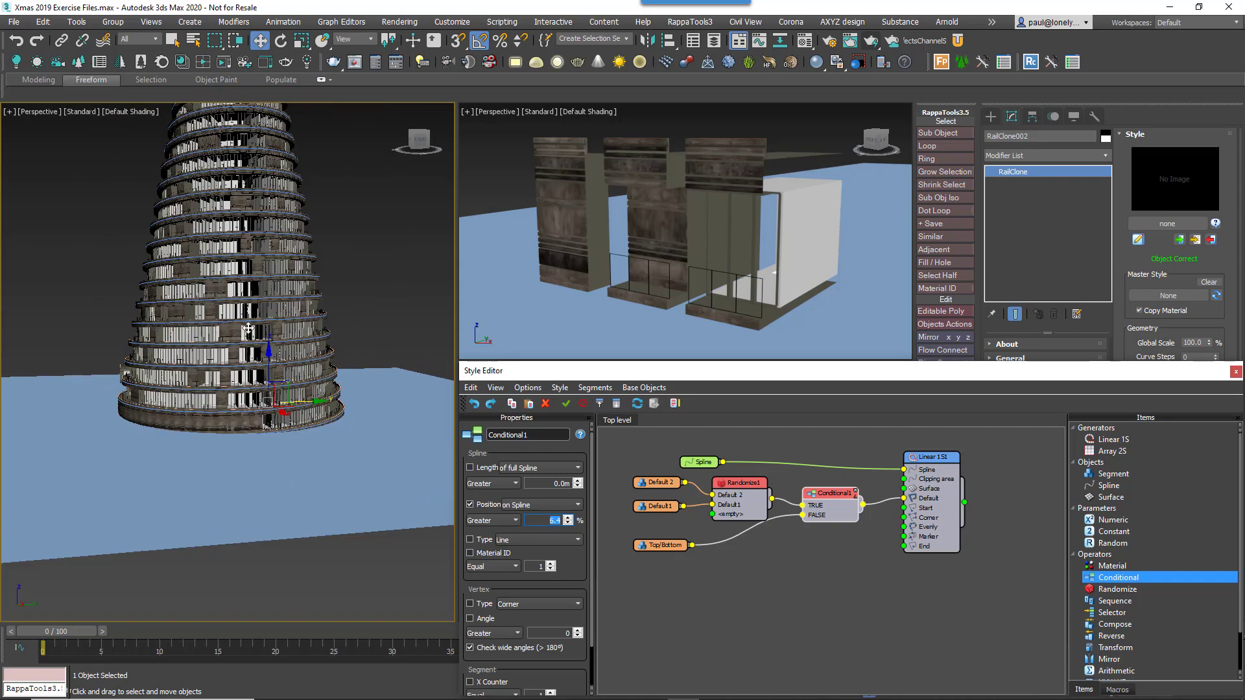
middle_click_drag(245, 337, 234, 393)
scroll(234, 393, "up", 8)
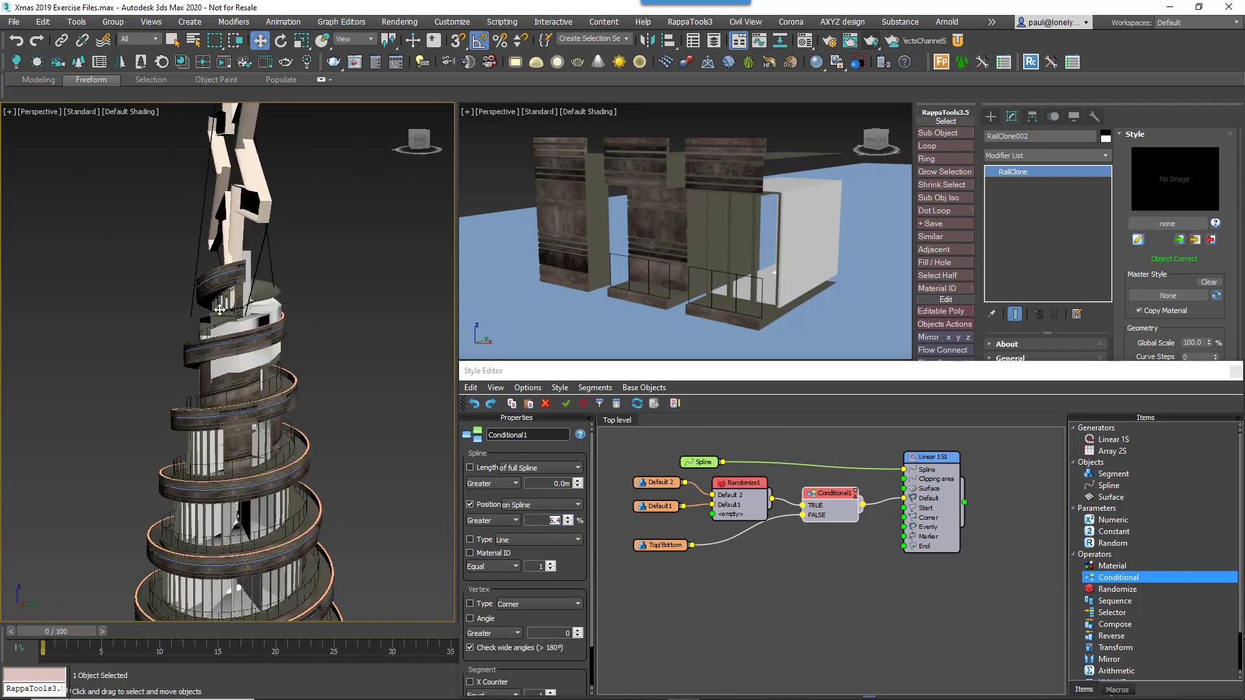
middle_click_drag(244, 494, 244, 386)
middle_click_drag(919, 503, 858, 510)
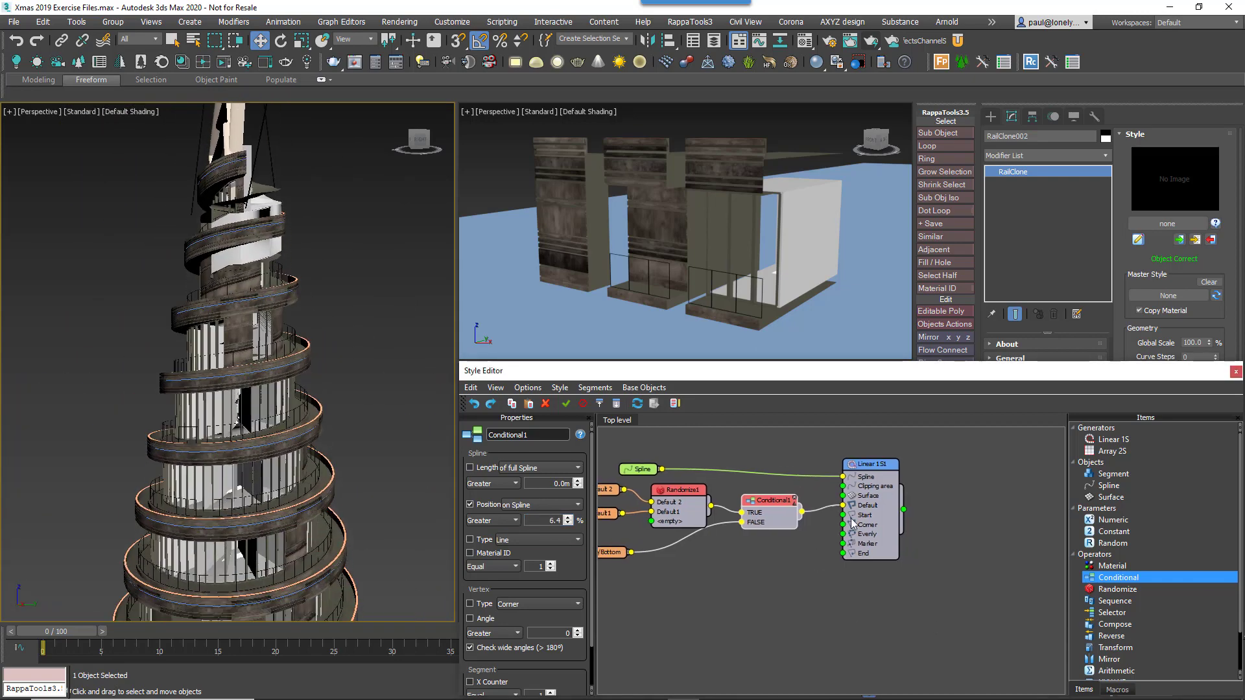
left_click_drag(870, 469, 951, 465)
left_click_drag(1118, 577, 854, 510)
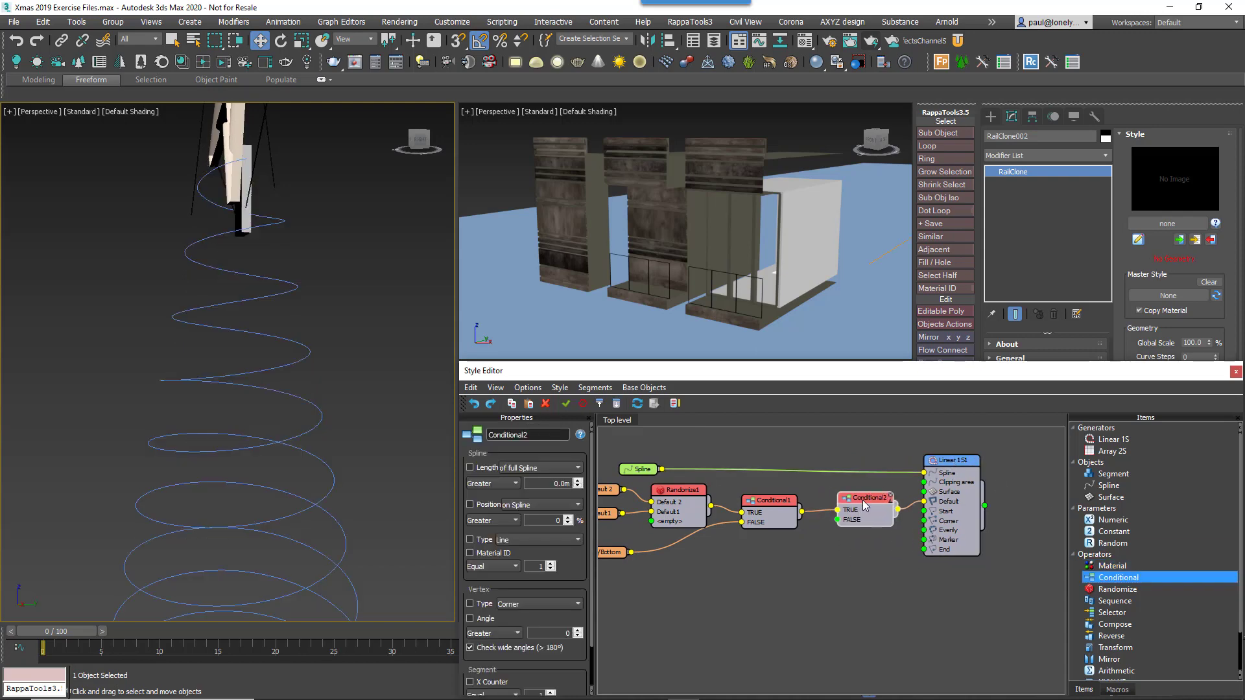
left_click_drag(620, 554, 839, 521)
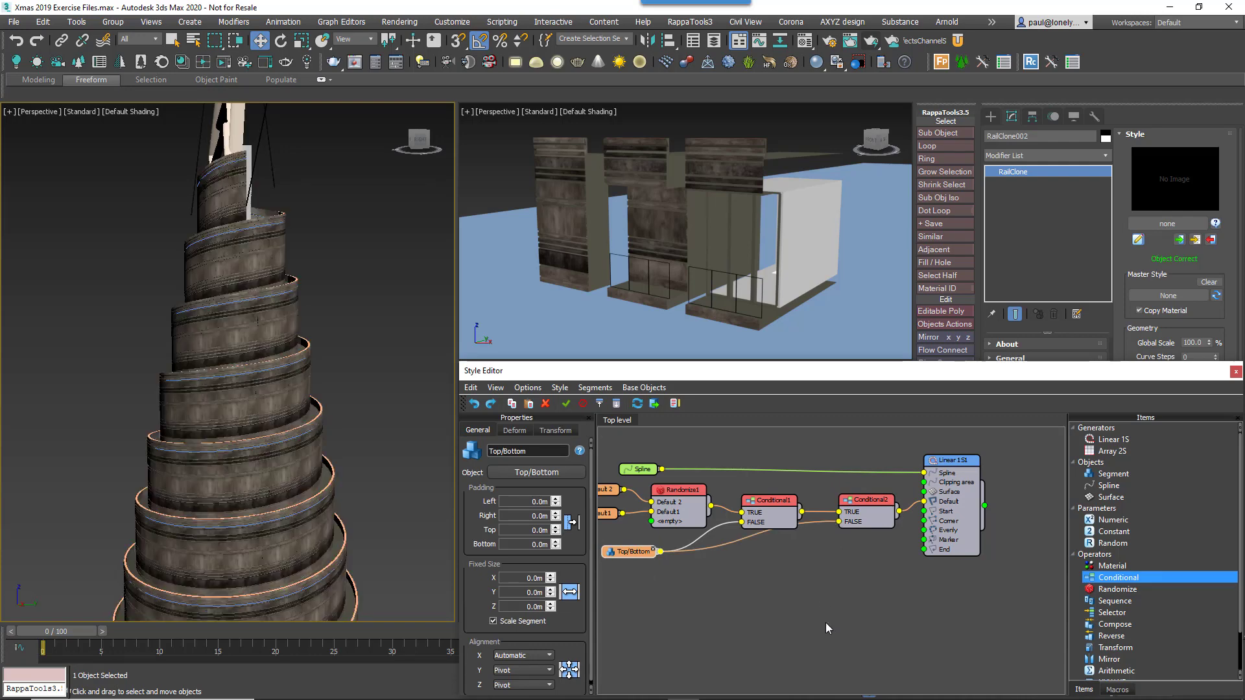
- Set Conditional2 to test Position on Spline, Less than 94%
left_click(872, 510)
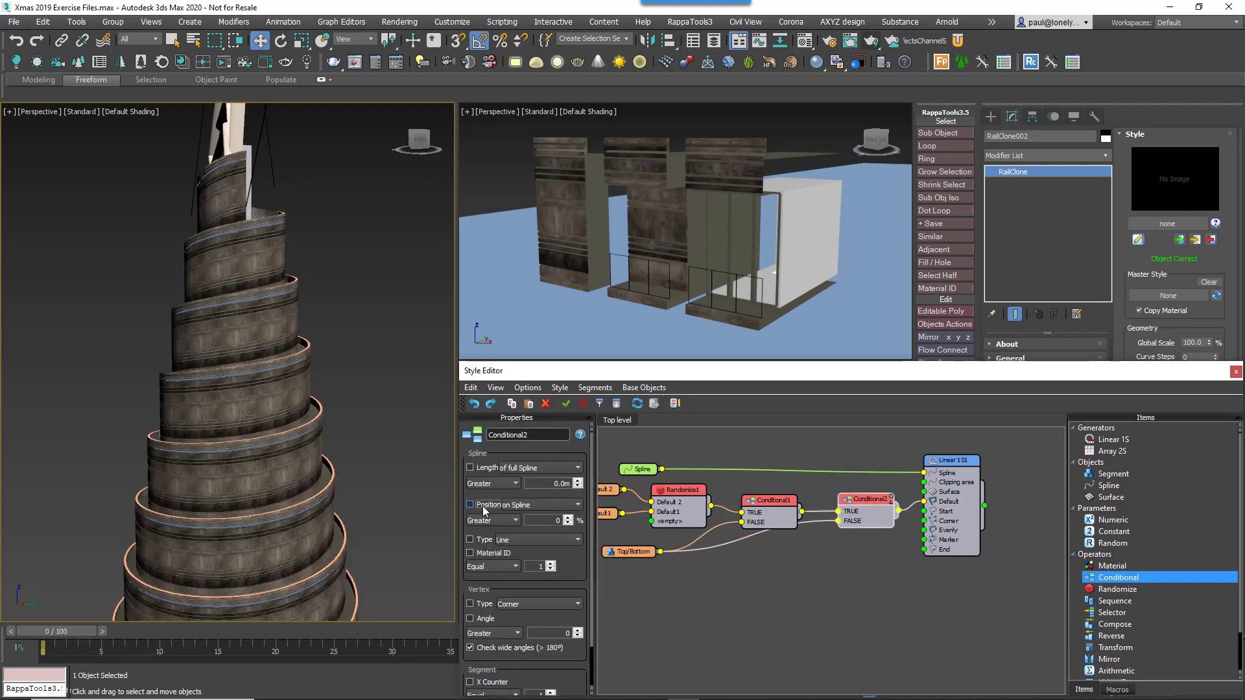
left_click(536, 507)
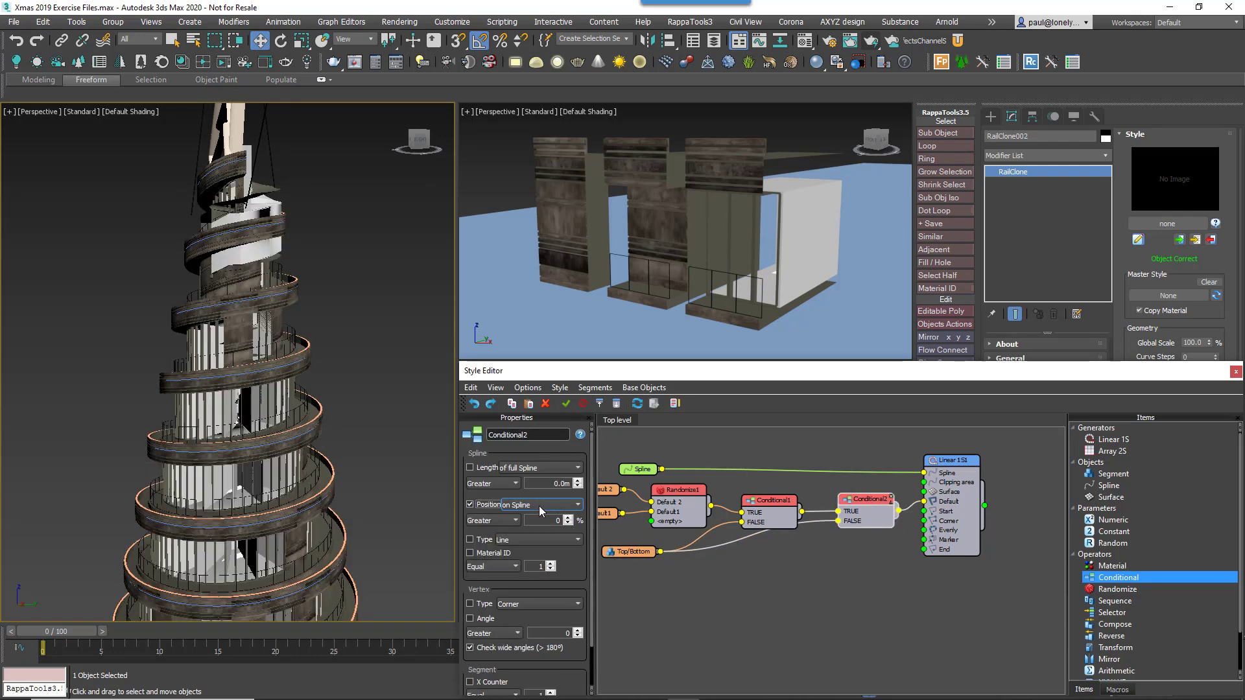
left_click(491, 521)
left_click(489, 541)
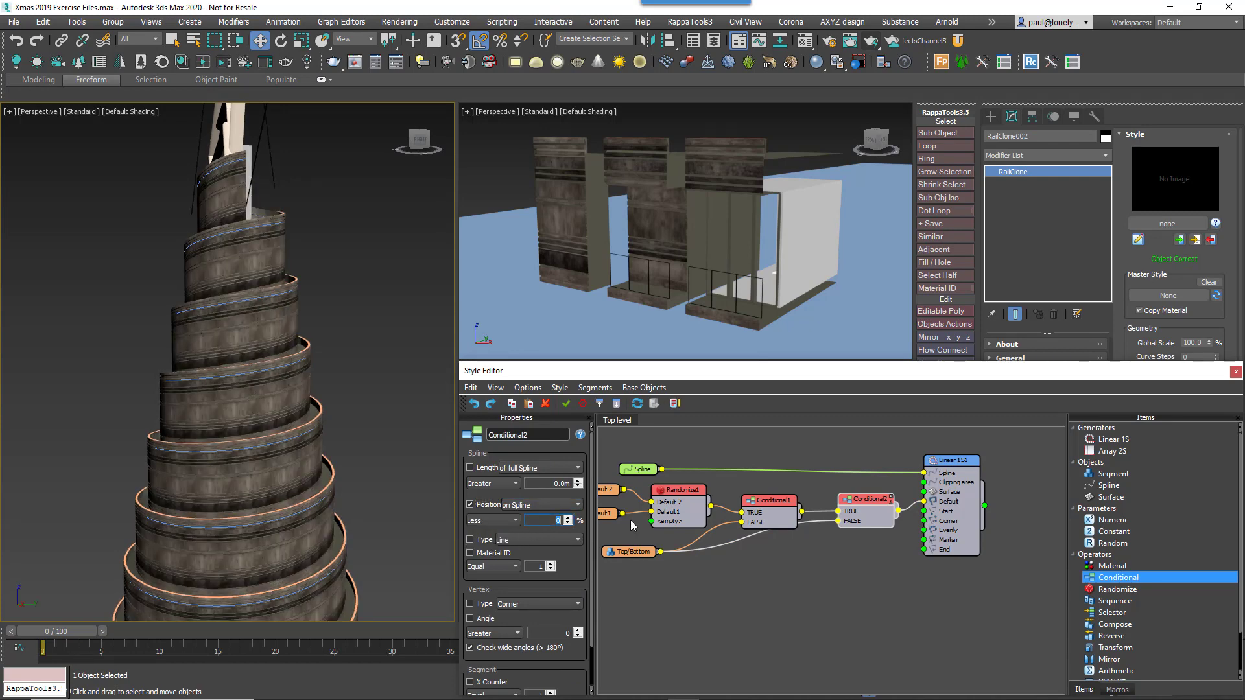
type("100")
key("Return")
type("95")
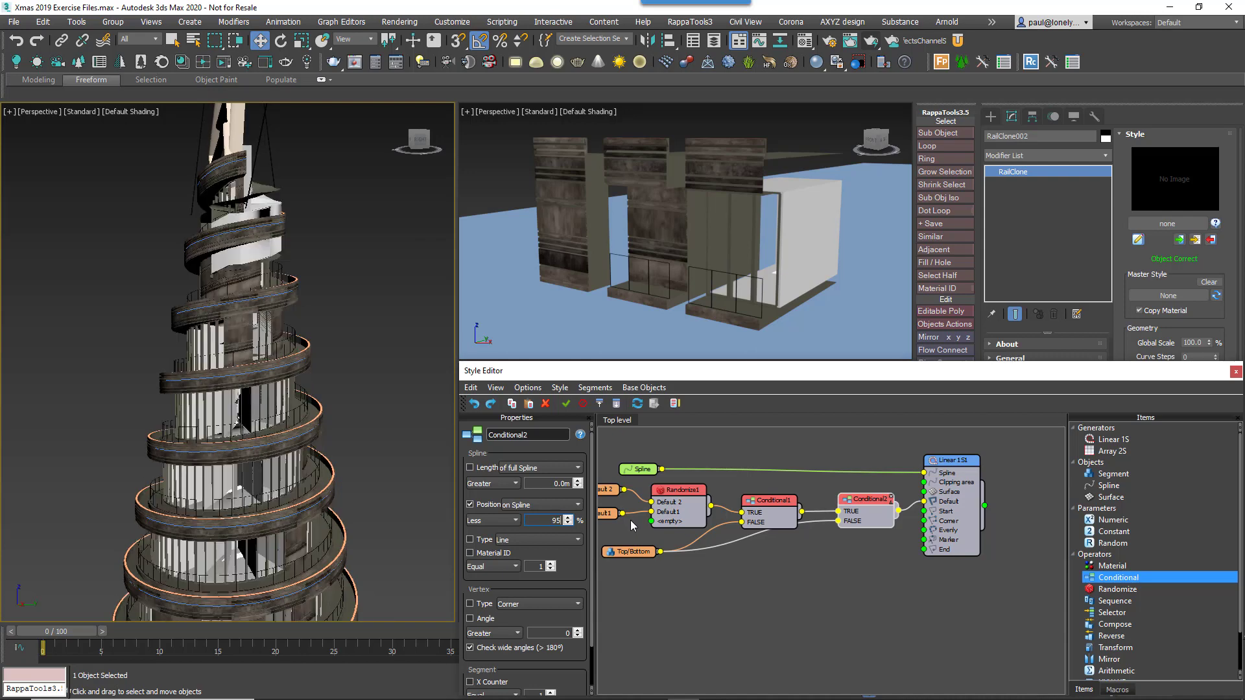
key("Return")
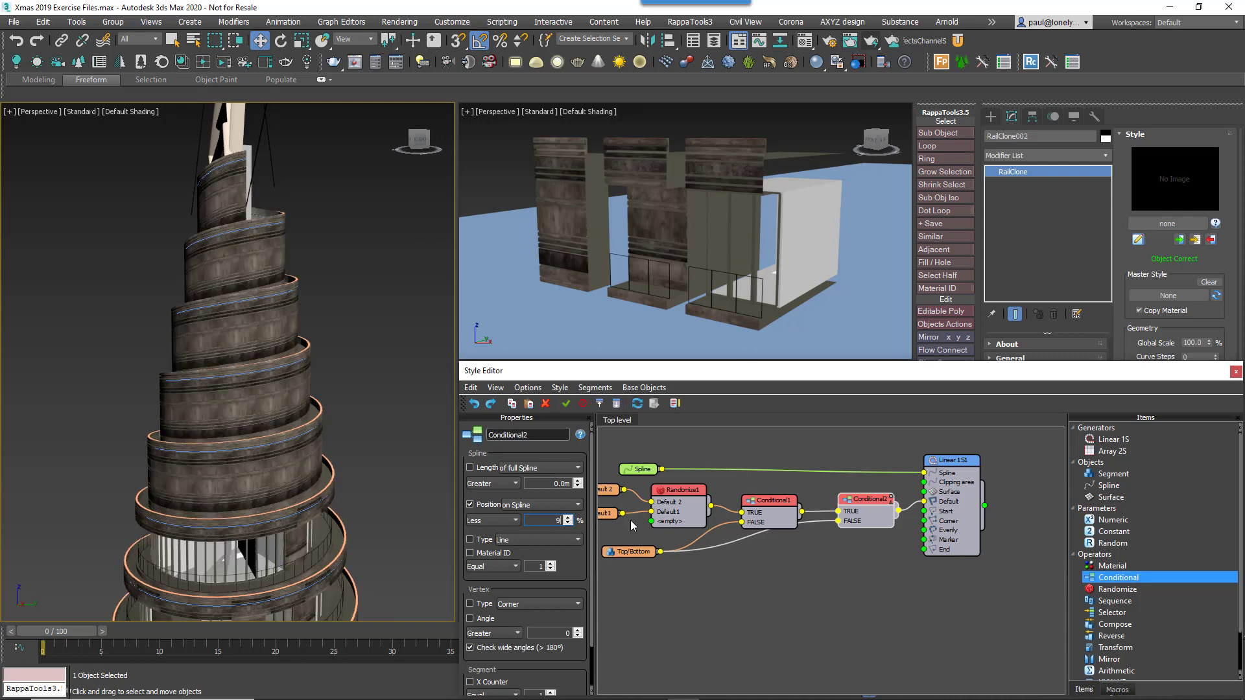
type("6")
key("Return")
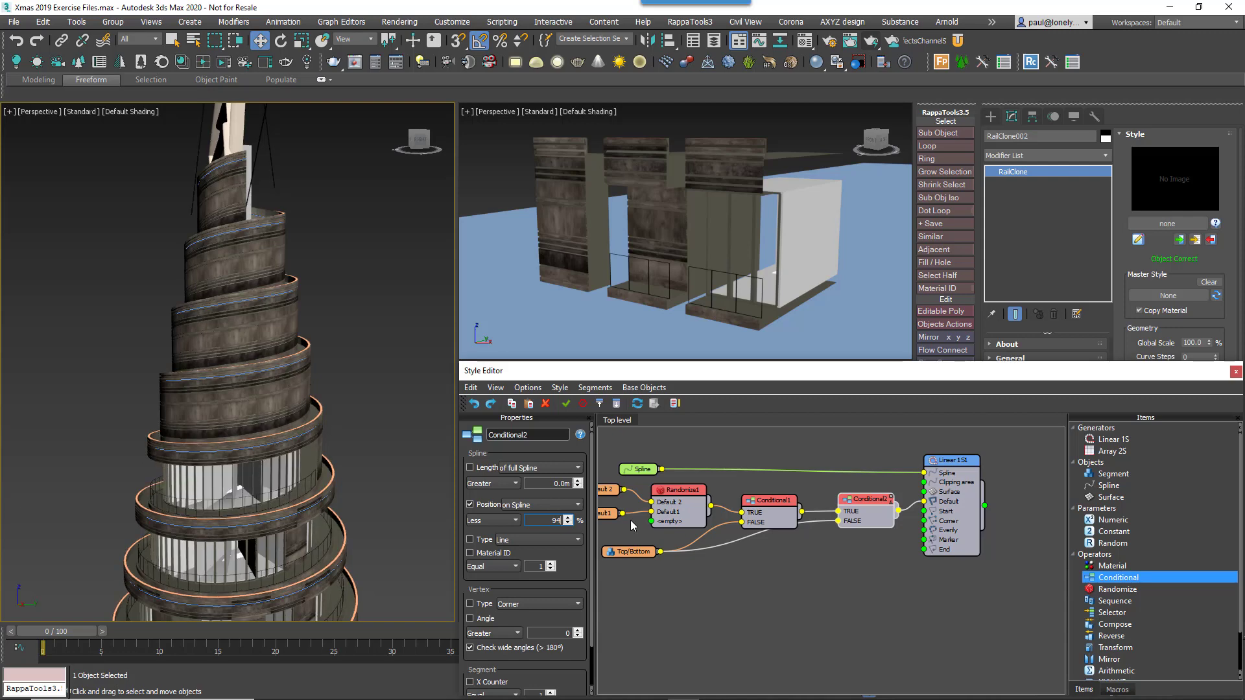
key("Return")
- Check the star atop the tower and enlarge the Style Editor to see more graph
scroll(251, 451, "down", 4)
middle_click_drag(255, 504, 480, 425, "alt")
scroll(289, 414, "down", 1)
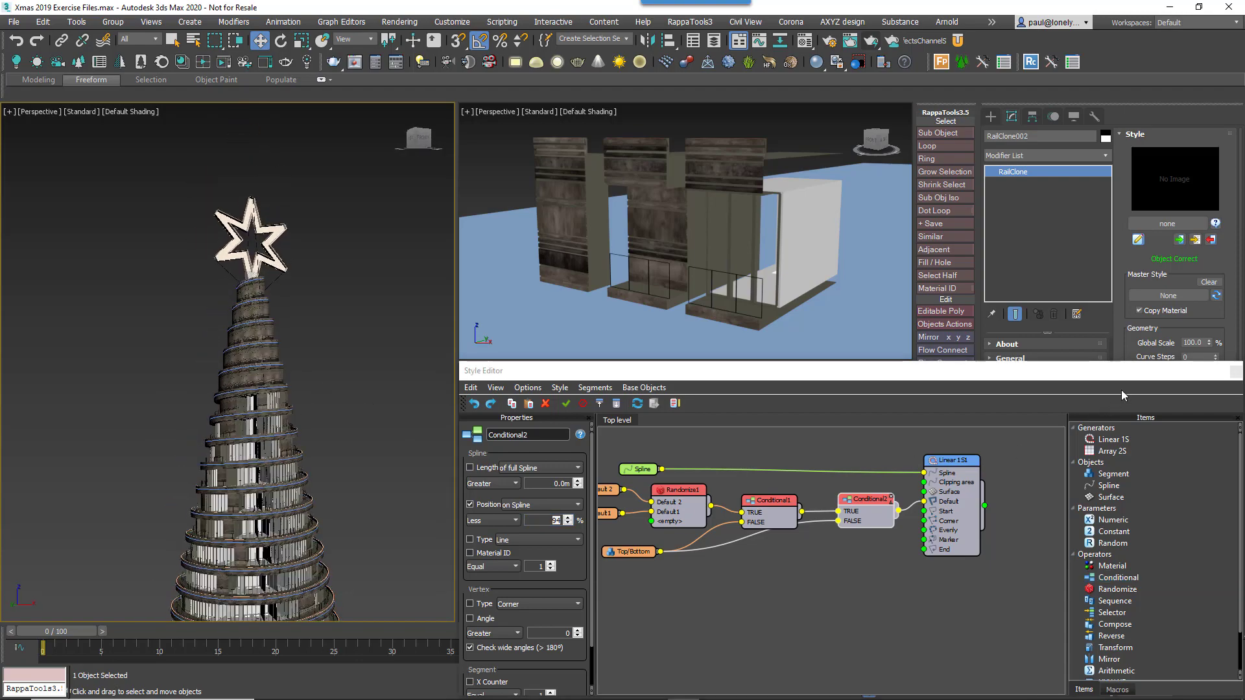
middle_click_drag(332, 469, 302, 386)
scroll(325, 339, "down", 3)
scroll(302, 387, "up", 2)
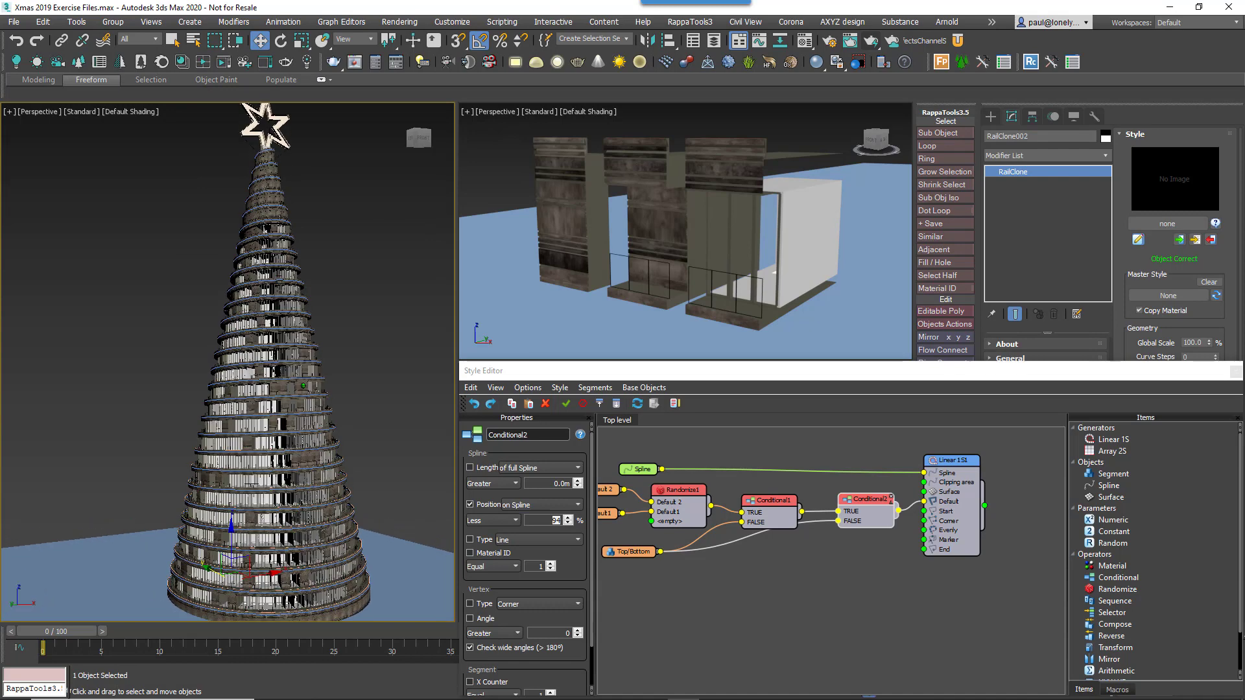
middle_click_drag(793, 530, 814, 515)
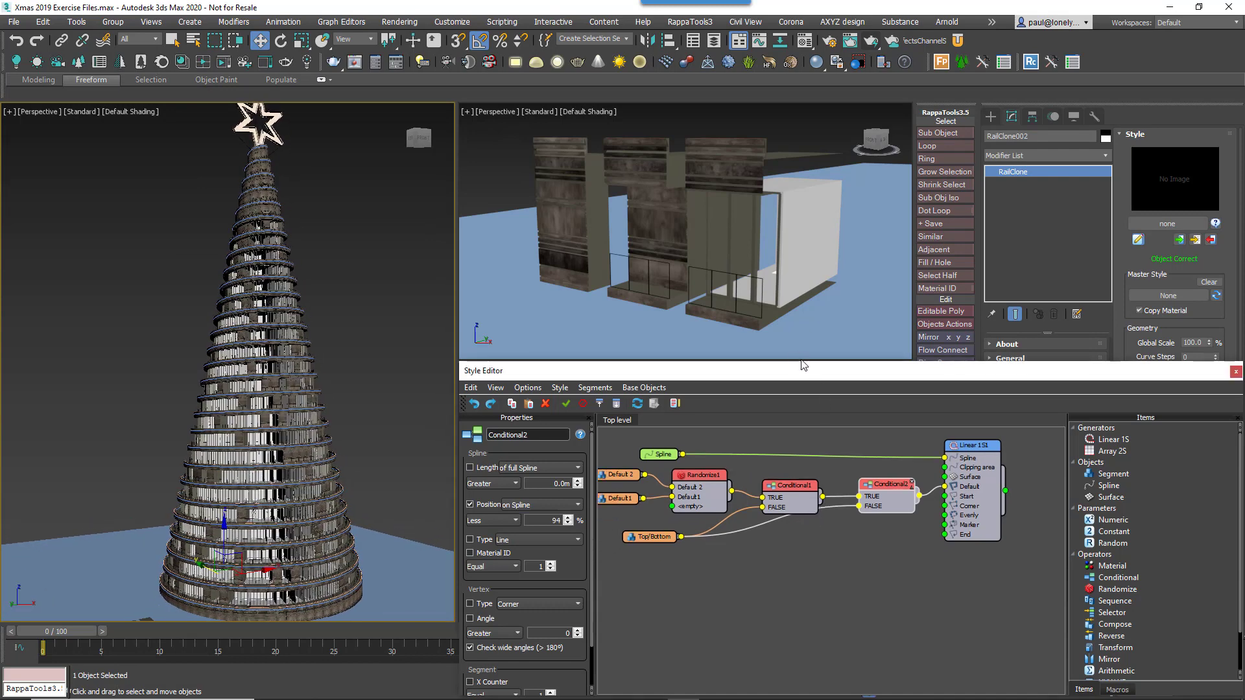
left_click_drag(804, 362, 797, 96)
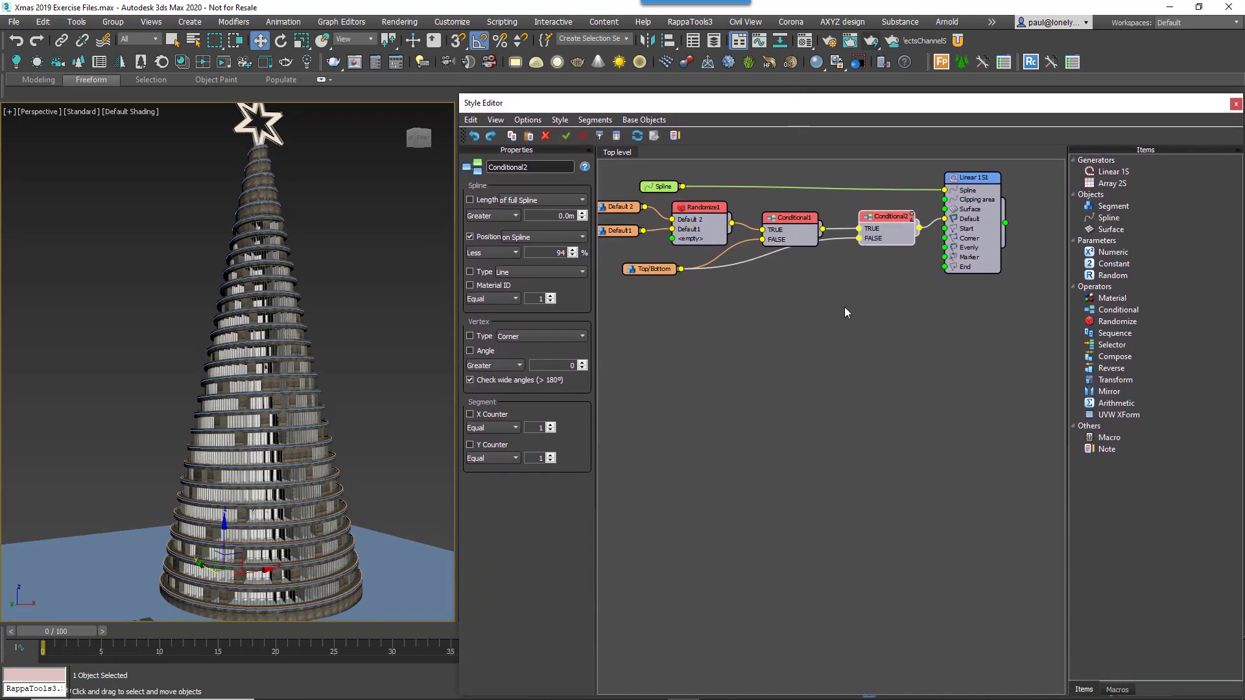
middle_click_drag(842, 308, 878, 378)
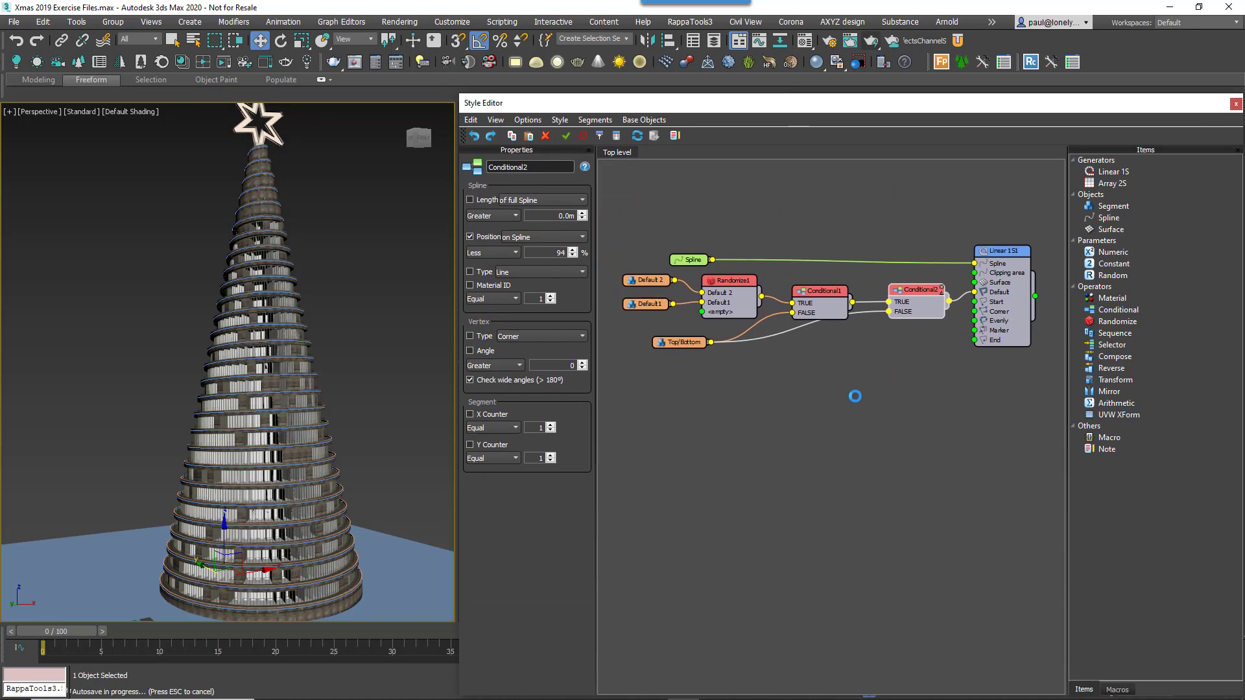
middle_click_drag(878, 415, 847, 430)
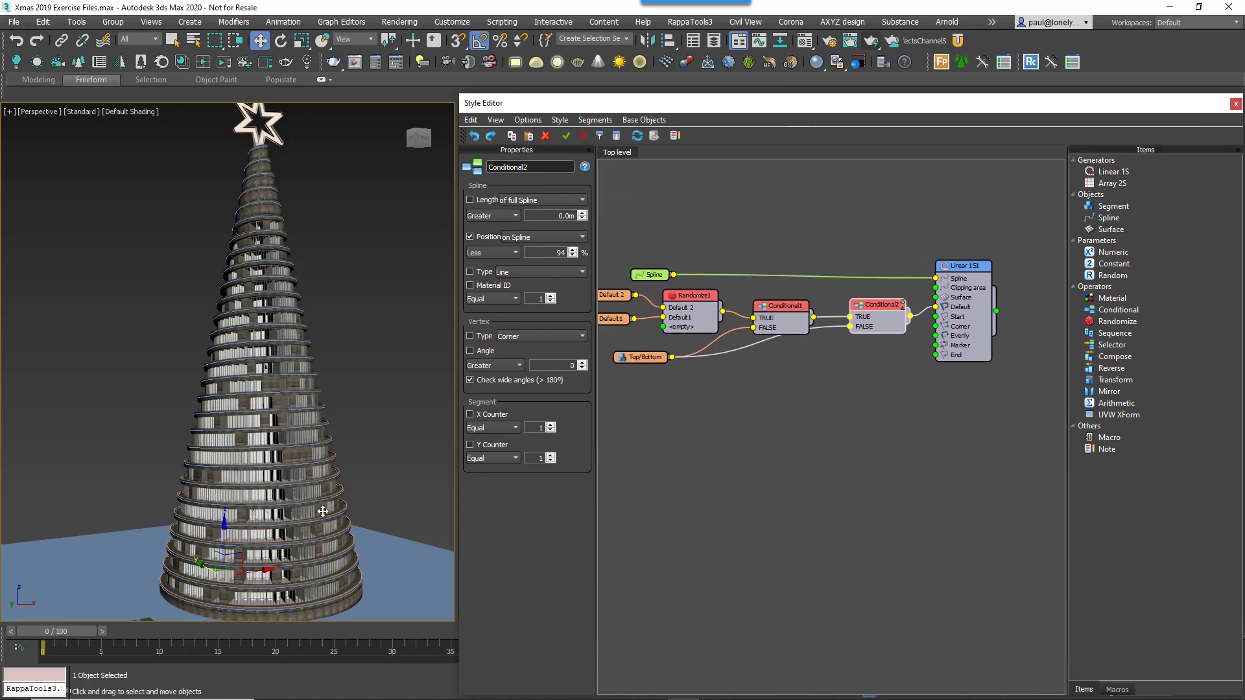
scroll(265, 493, "up", 15)
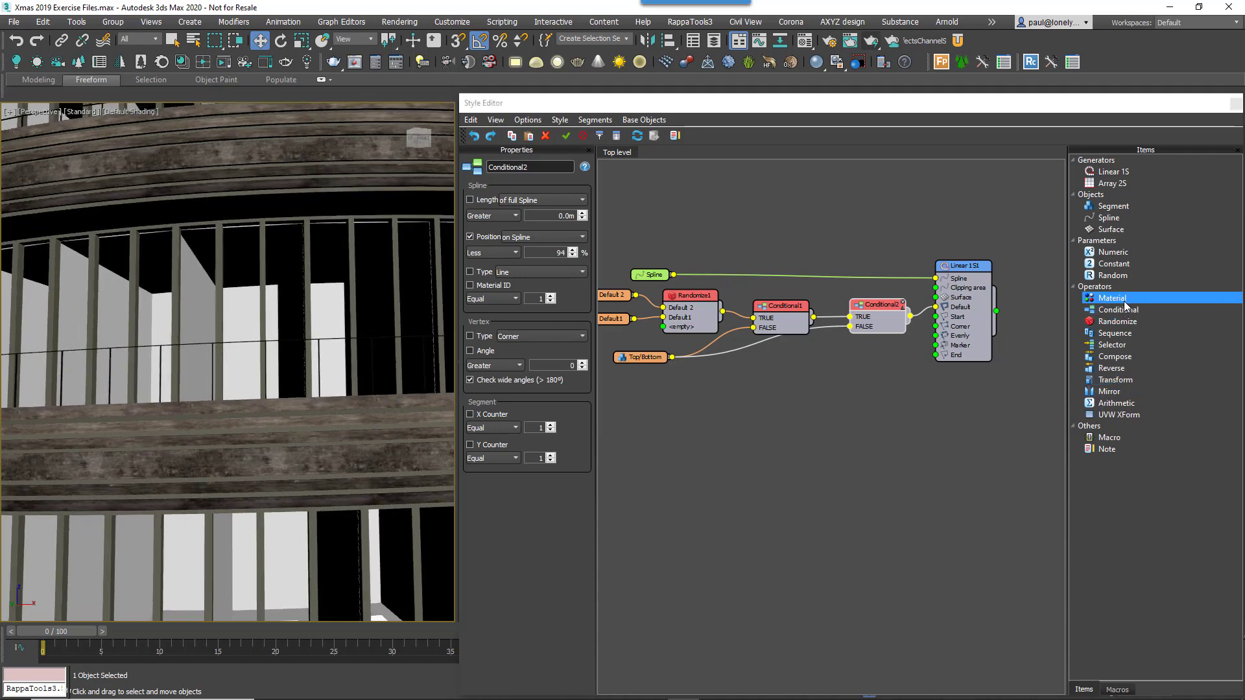
- Add a Material operator with replacement ID 8 and a From 8 To 14 range
left_click_drag(1125, 301, 903, 392)
left_click_drag(966, 268, 1043, 268)
left_click(911, 393)
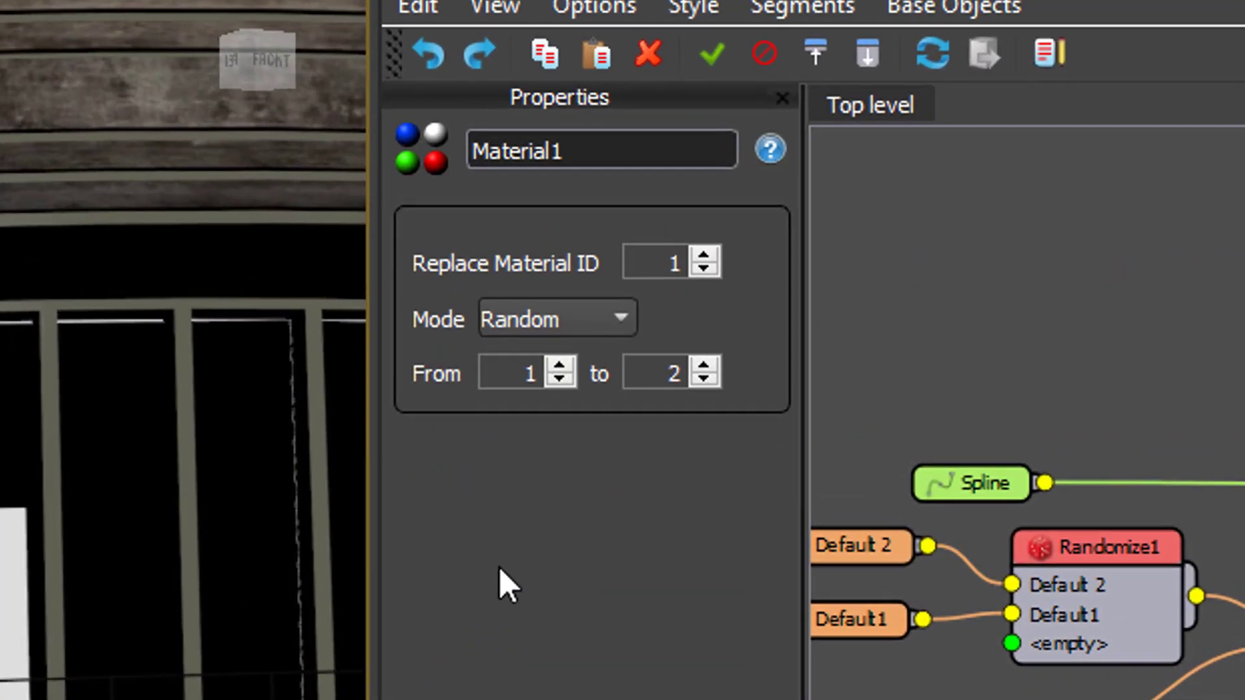
double_click(665, 263)
type("8")
double_click(511, 378)
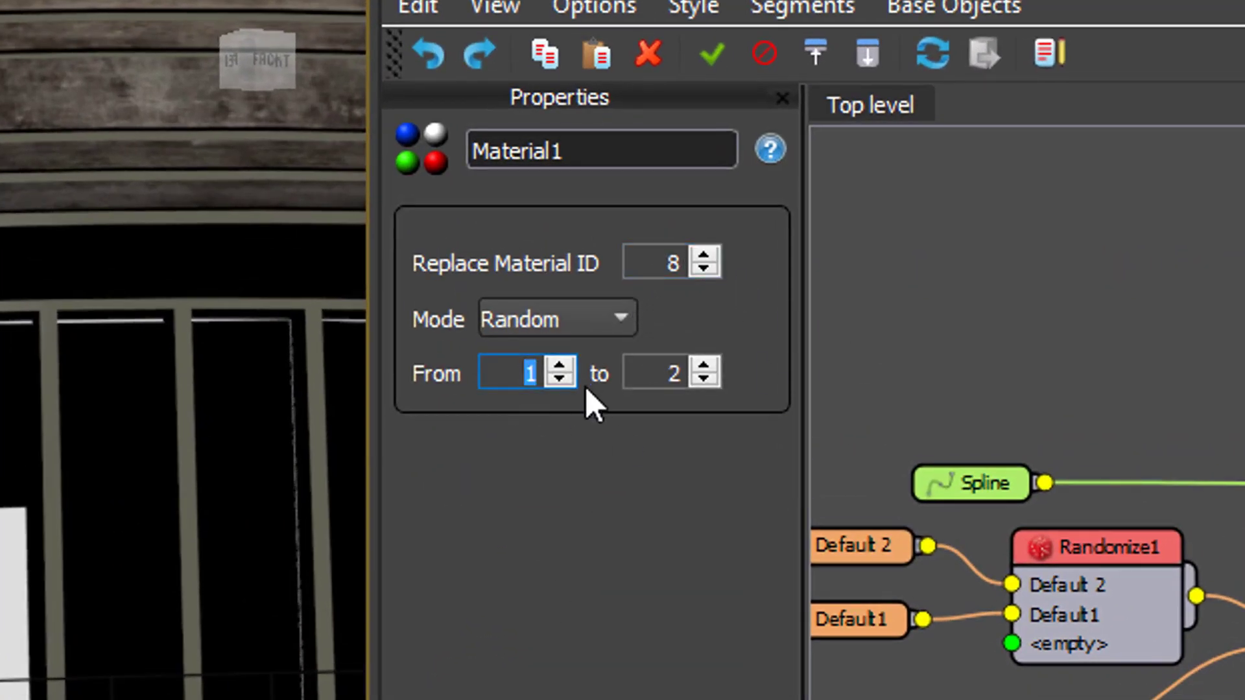
type("8")
double_click(678, 376)
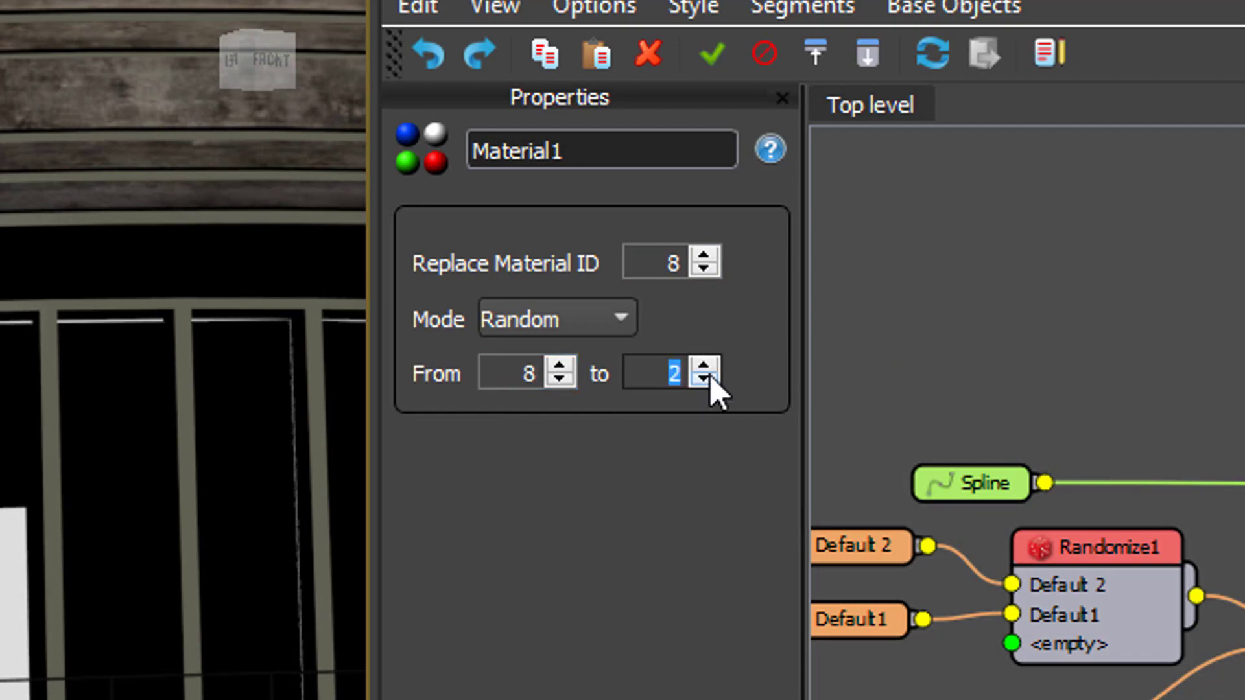
type("14")
key("Return")
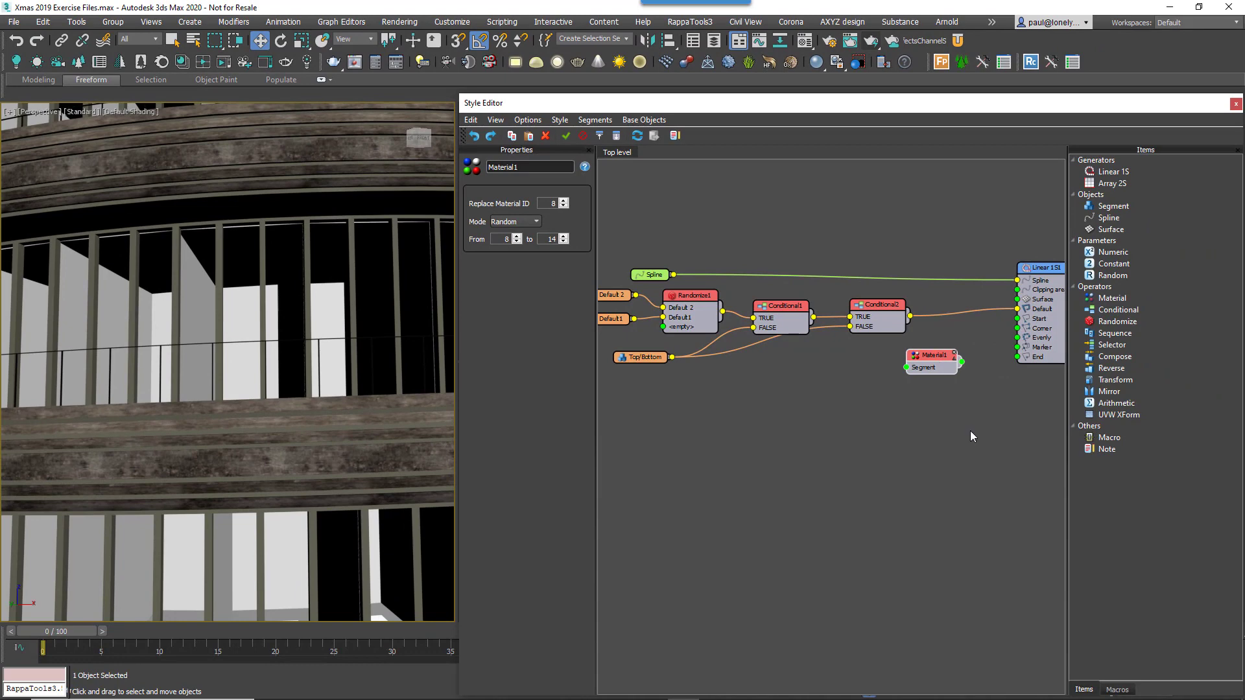
- Paste copies of the Material node and chain them in a vertical stack
key("ctrl+v")
key("ctrl+v")
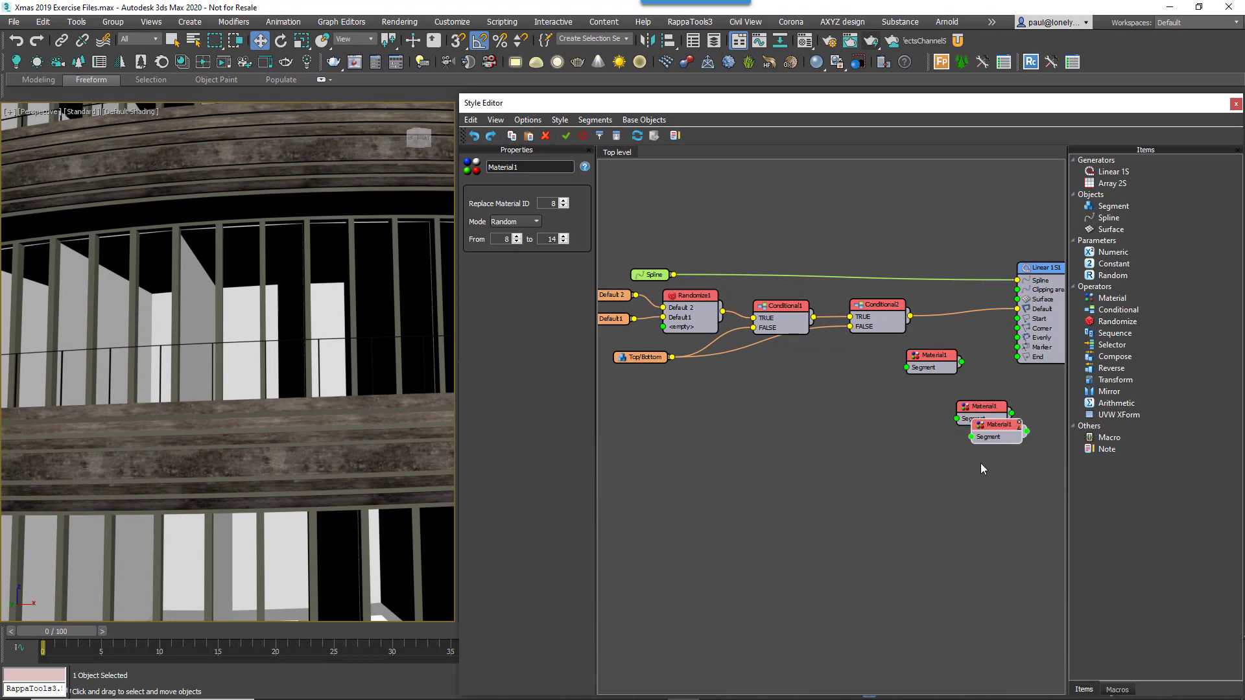
key("ctrl+v")
key("ctrl+v")
key("ctrl+v")
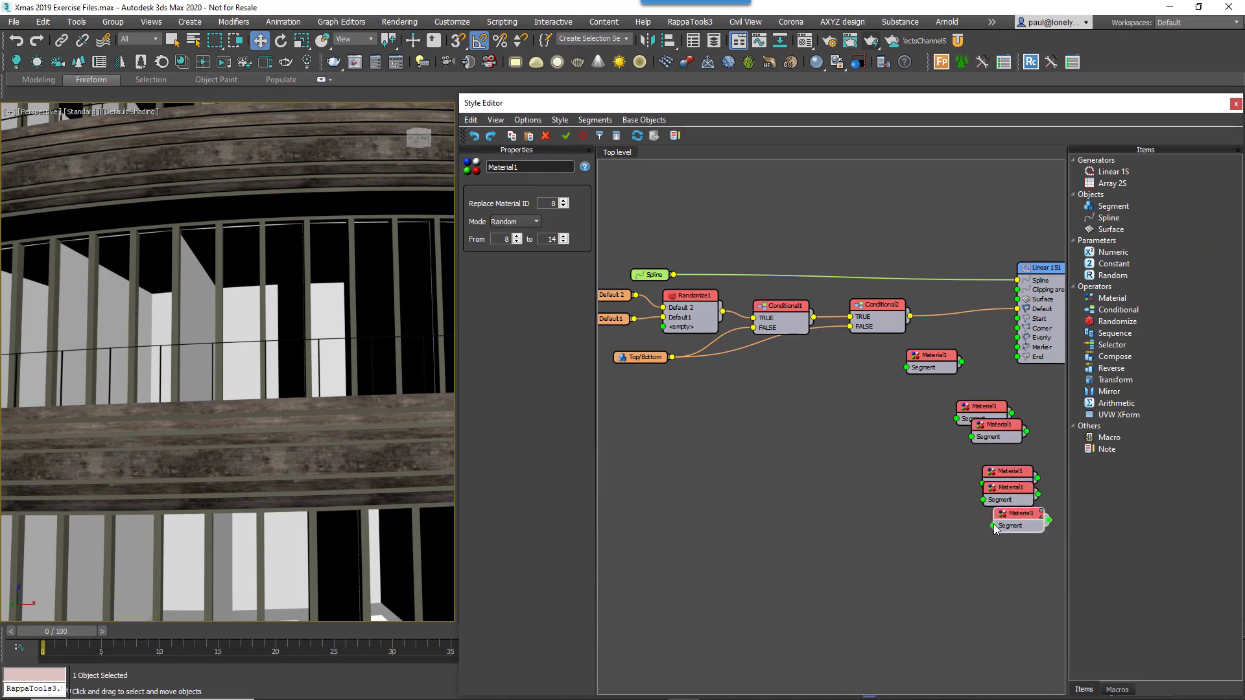
key("ctrl+v")
left_click_drag(999, 416, 937, 425)
left_click_drag(1000, 468, 928, 454)
left_click_drag(1012, 488, 931, 491)
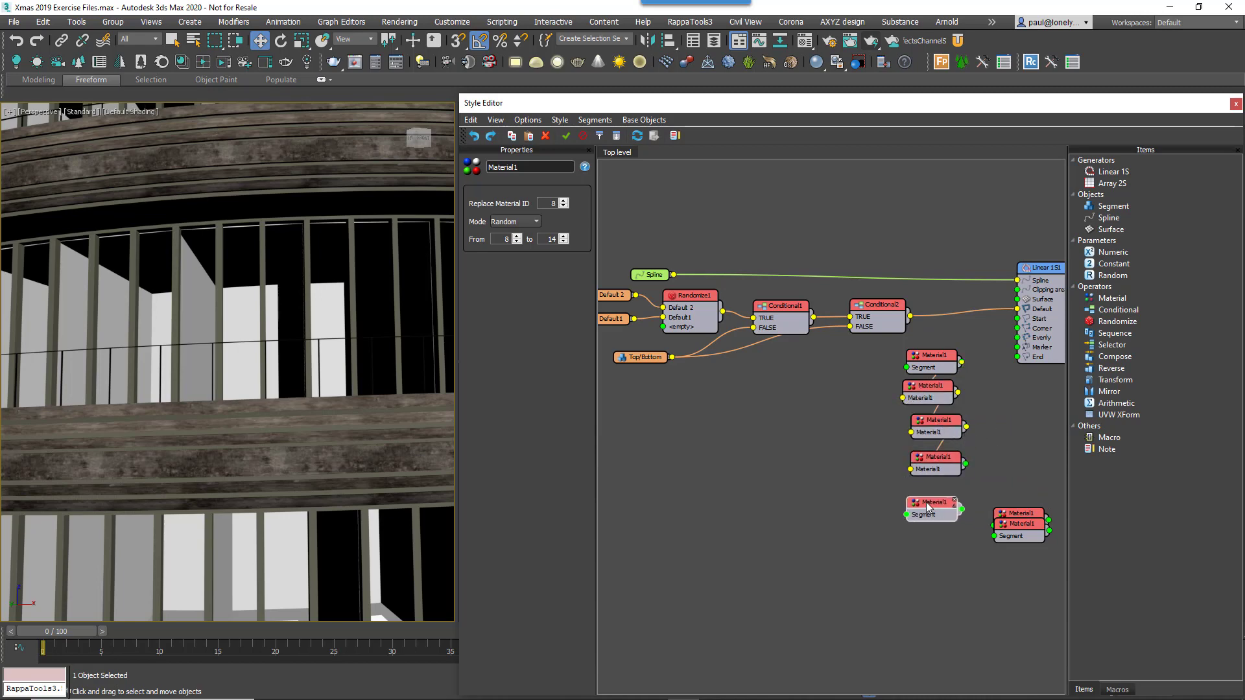
left_click_drag(1007, 509, 917, 517)
left_click_drag(1021, 533, 920, 563)
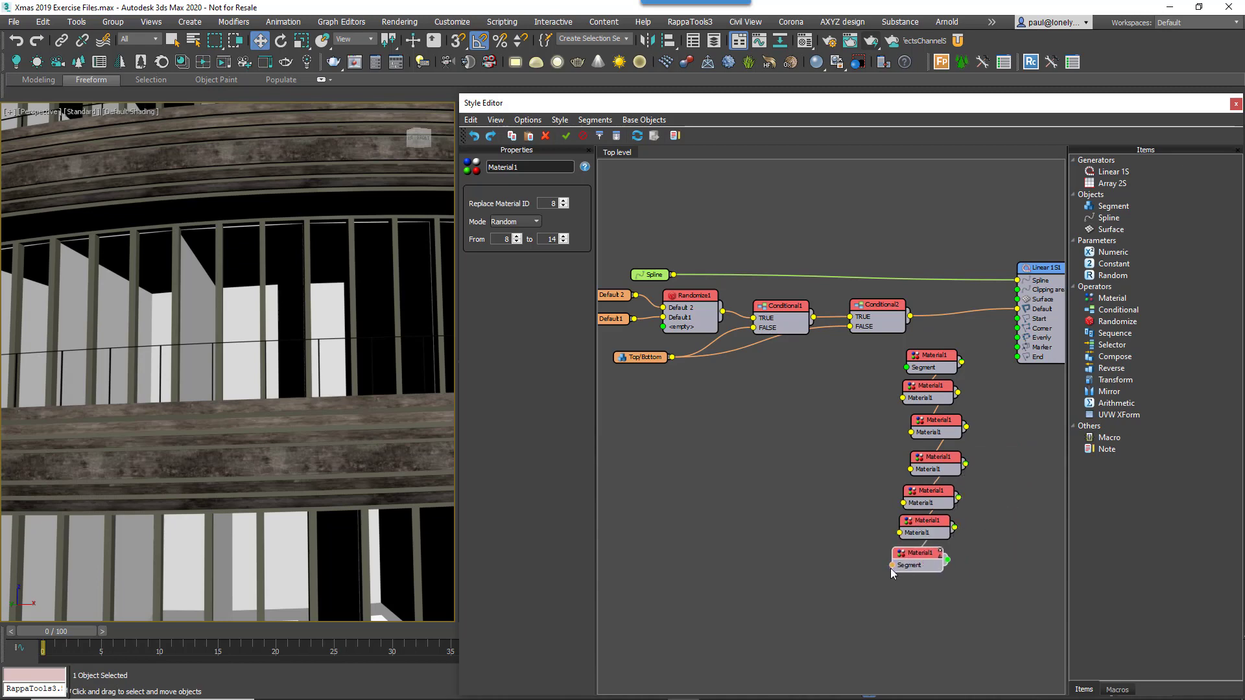
- Number the chained Material nodes up to ID 14 and link Conditional2 through them to Linear 1S1 Default
left_click(918, 396)
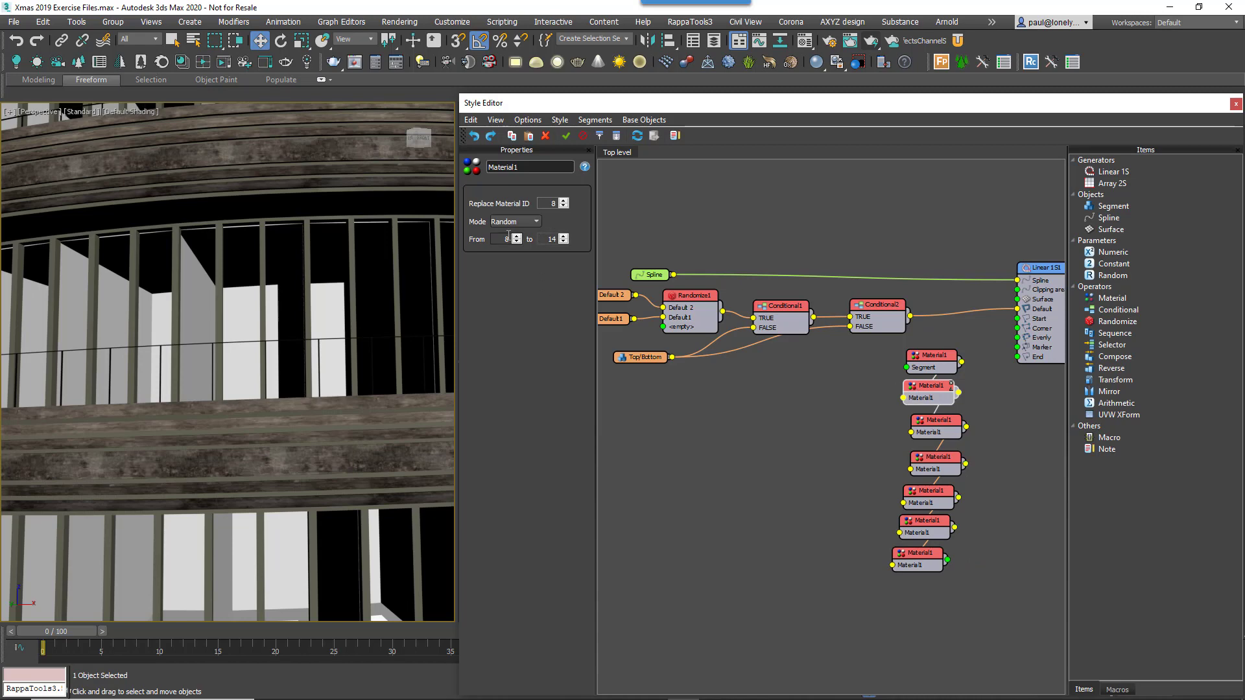
double_click(552, 205)
left_click(924, 423)
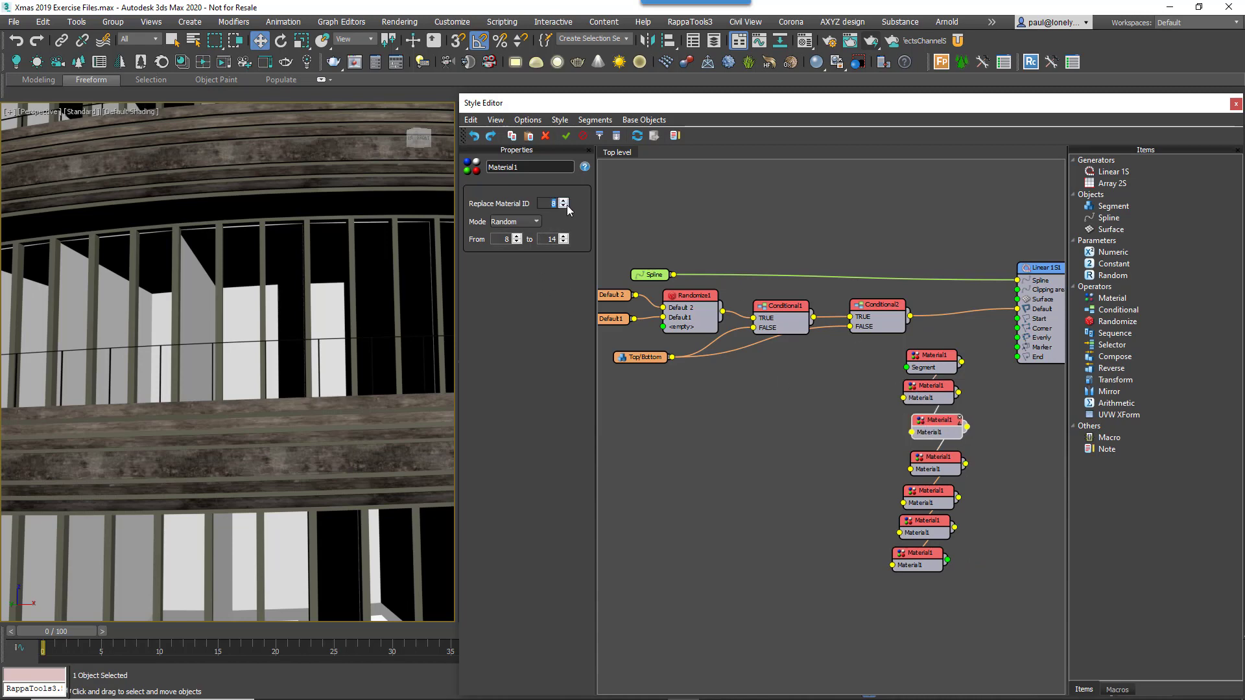
type("10")
left_click(926, 454)
key("shift+Tab")
left_click(923, 488)
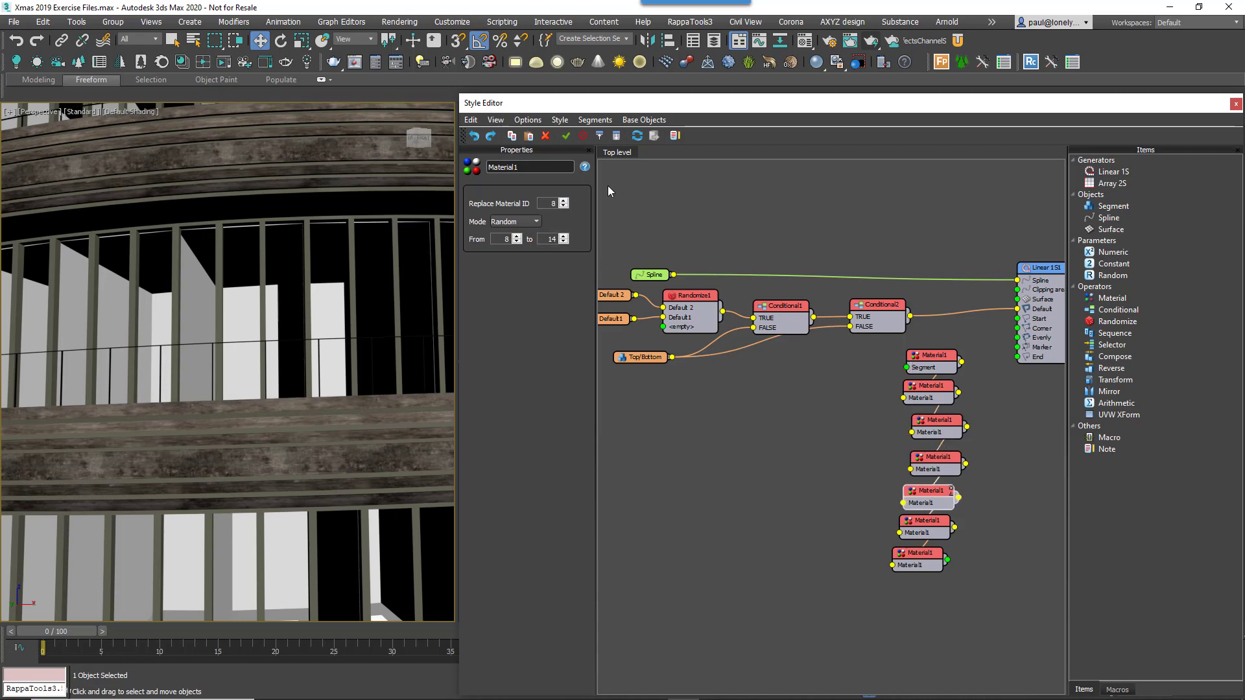
double_click(554, 202)
type("12")
left_click(932, 523)
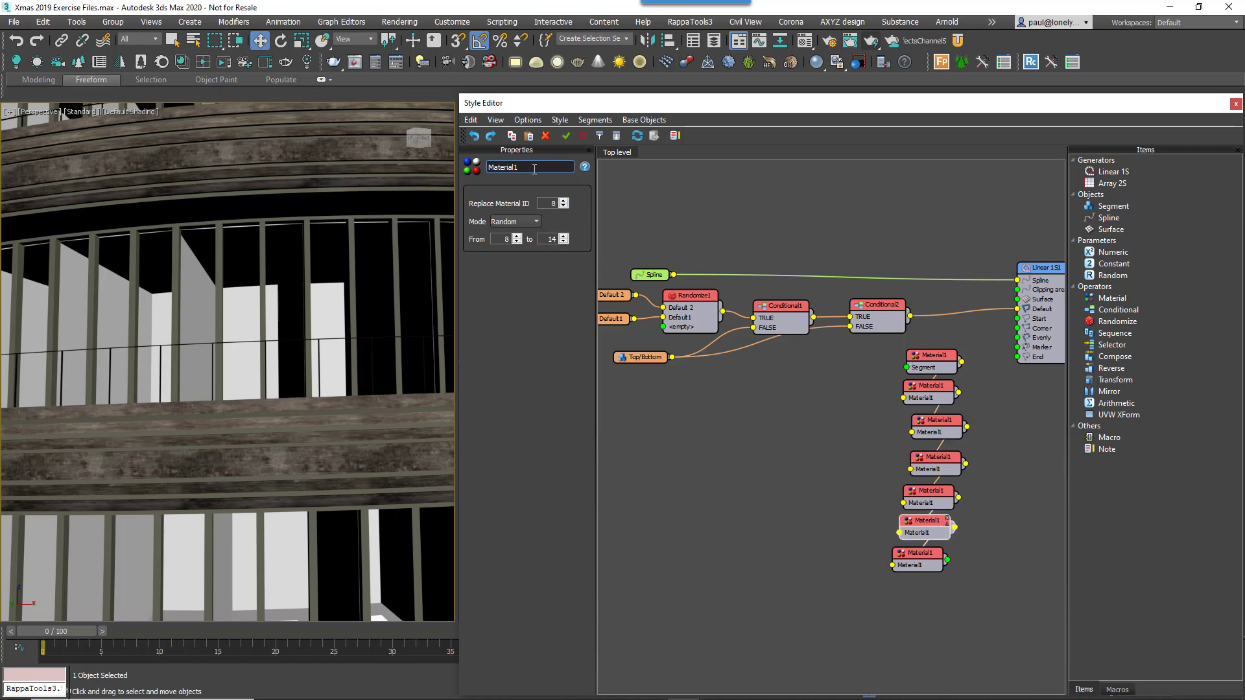
left_click(915, 556)
double_click(553, 203)
key("Return")
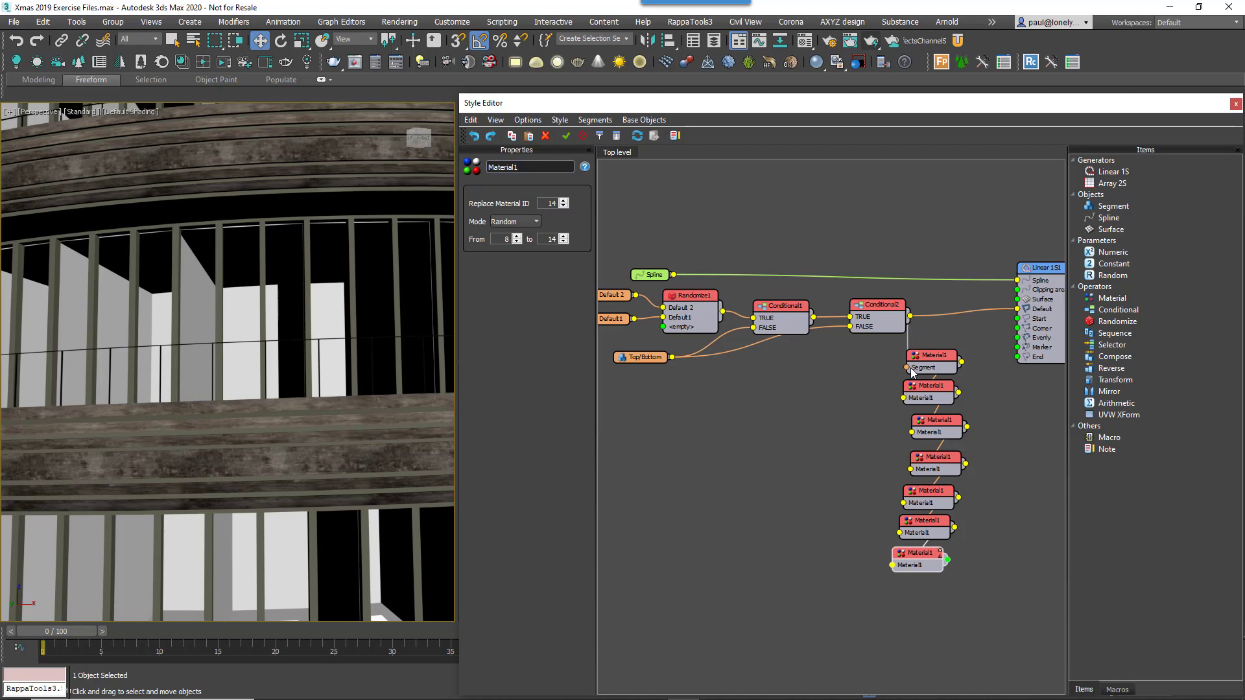
left_click_drag(912, 370, 908, 367)
left_click_drag(1000, 545, 1019, 312)
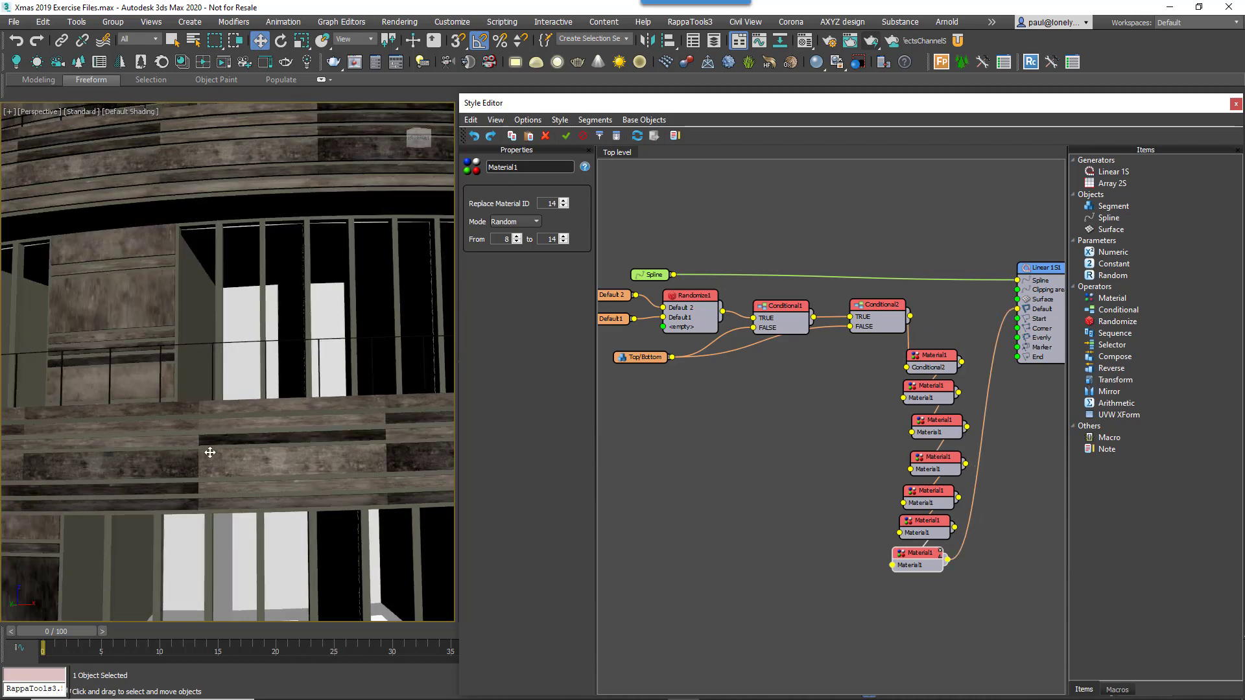
- Tidy the Material nodes beside Linear 1S1, then inspect the whole tower in Front view
middle_click_drag(862, 456, 677, 450)
left_click_drag(864, 267, 888, 271)
left_click_drag(790, 608, 791, 314)
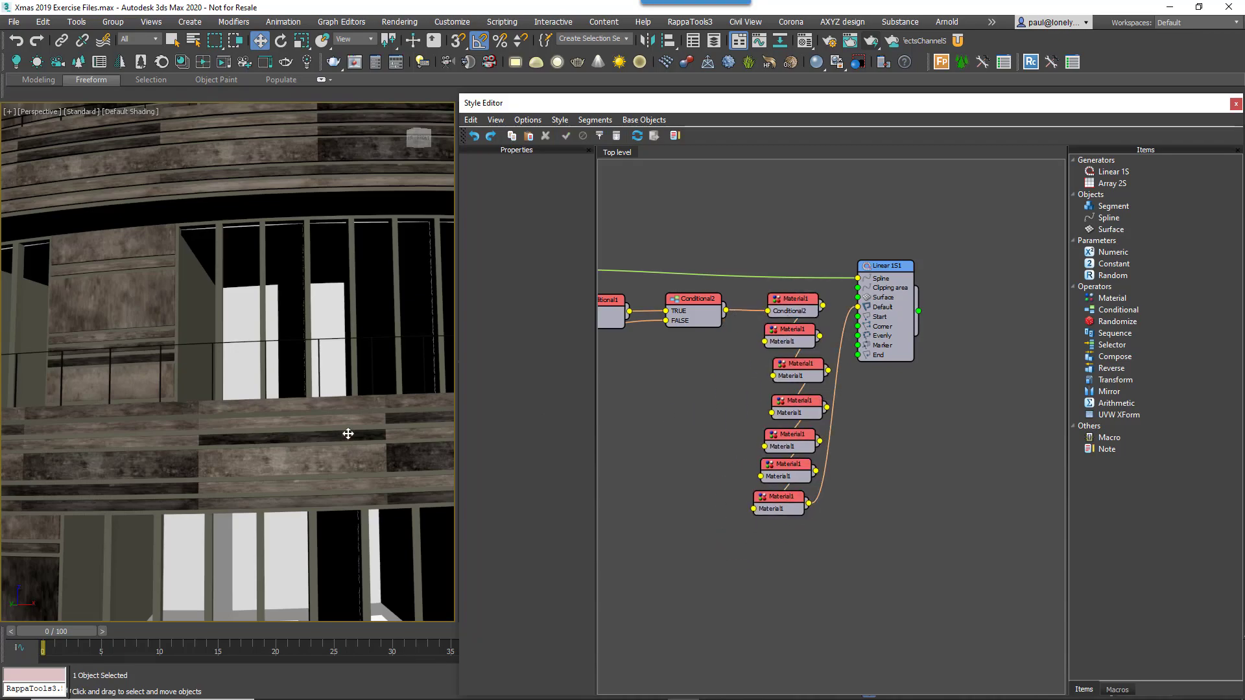
scroll(214, 452, "down", 3)
middle_click_drag(214, 452, 263, 372, "alt")
scroll(161, 178, "down", 3)
scroll(232, 308, "down", 4)
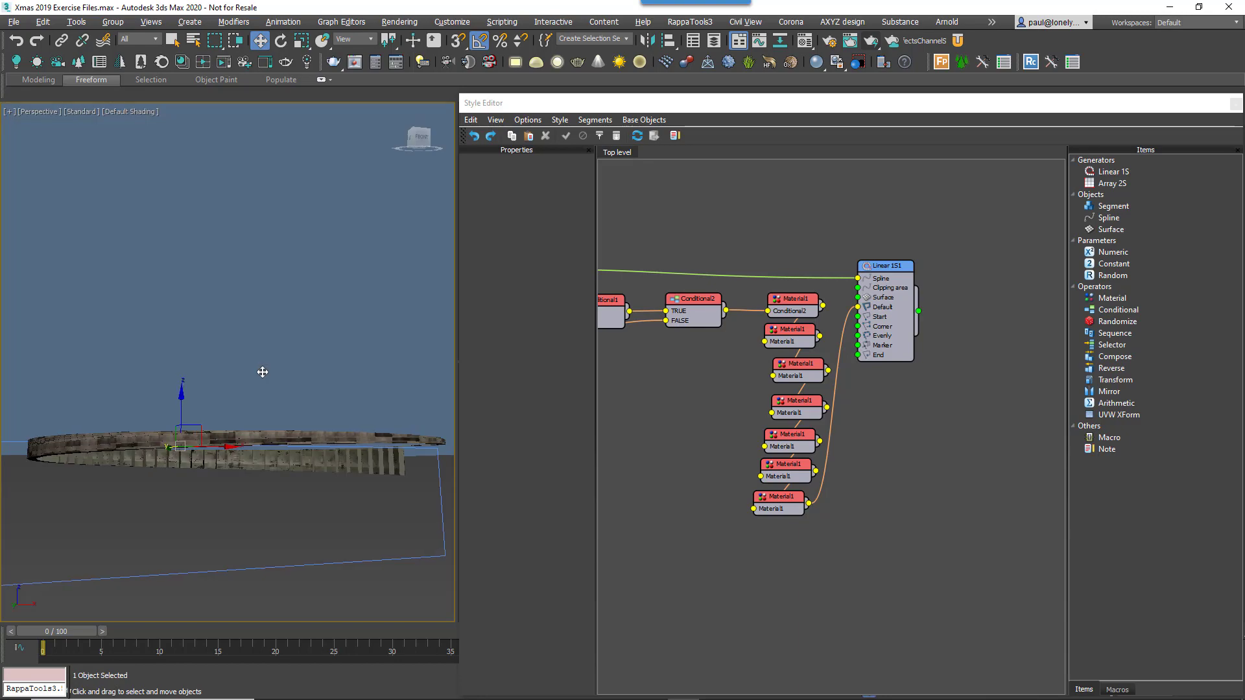
scroll(191, 425, "down", 3)
middle_click_drag(192, 425, 260, 381, "alt")
scroll(241, 446, "down", 2)
key("f")
scroll(239, 456, "up", 5)
scroll(246, 455, "down", 2)
middle_click_drag(266, 455, 244, 418)
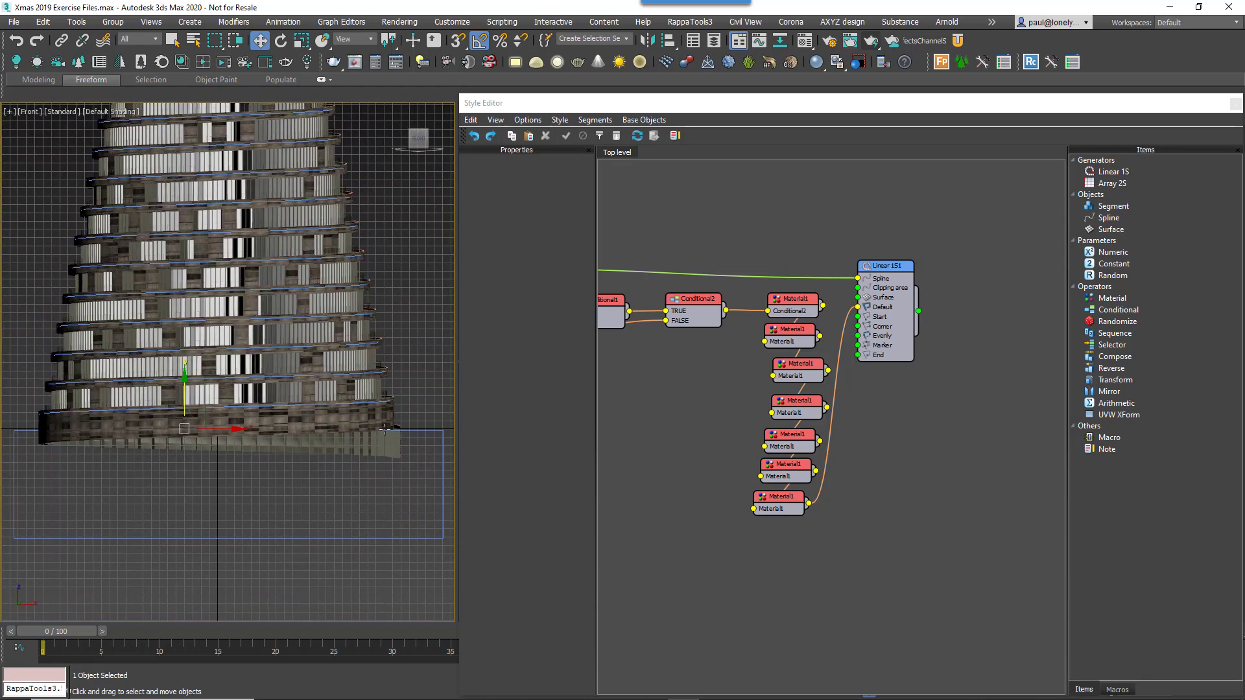
- Add a new, empty Spline node beside the Linear 1S1 generator
middle_click_drag(722, 397, 815, 373)
left_click_drag(607, 278, 920, 286)
middle_click_drag(891, 382, 752, 401)
scroll(765, 389, "up", 3)
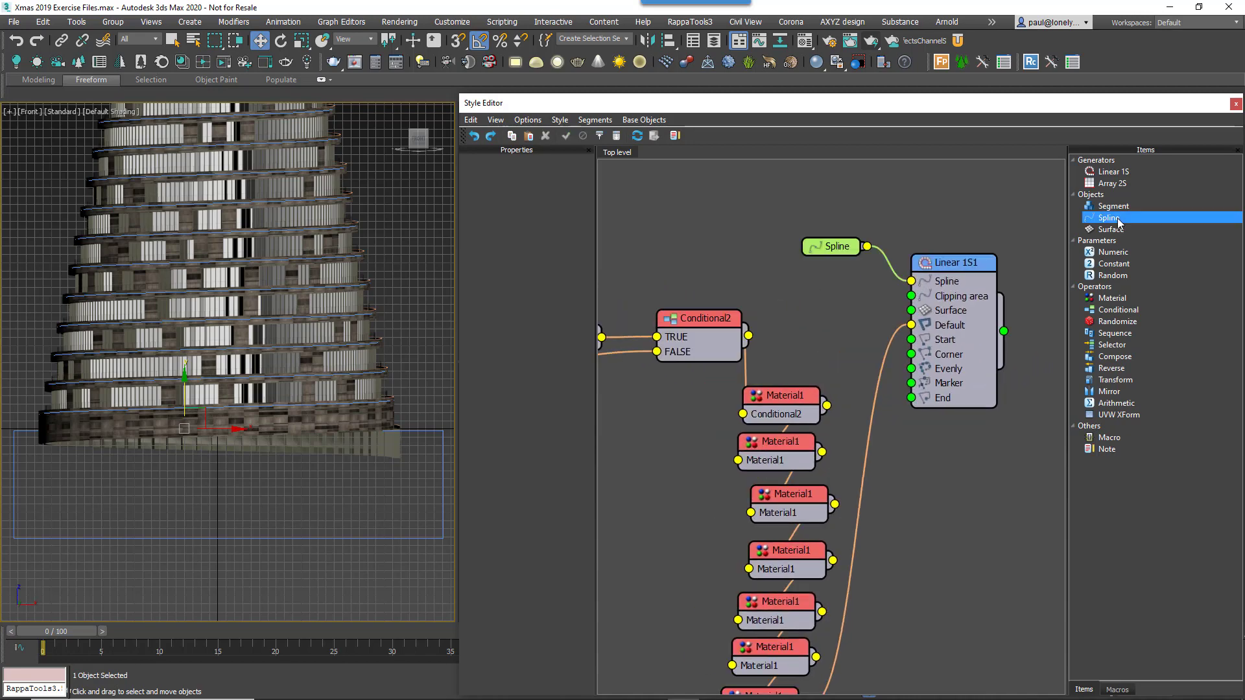
left_click_drag(1115, 221, 832, 281)
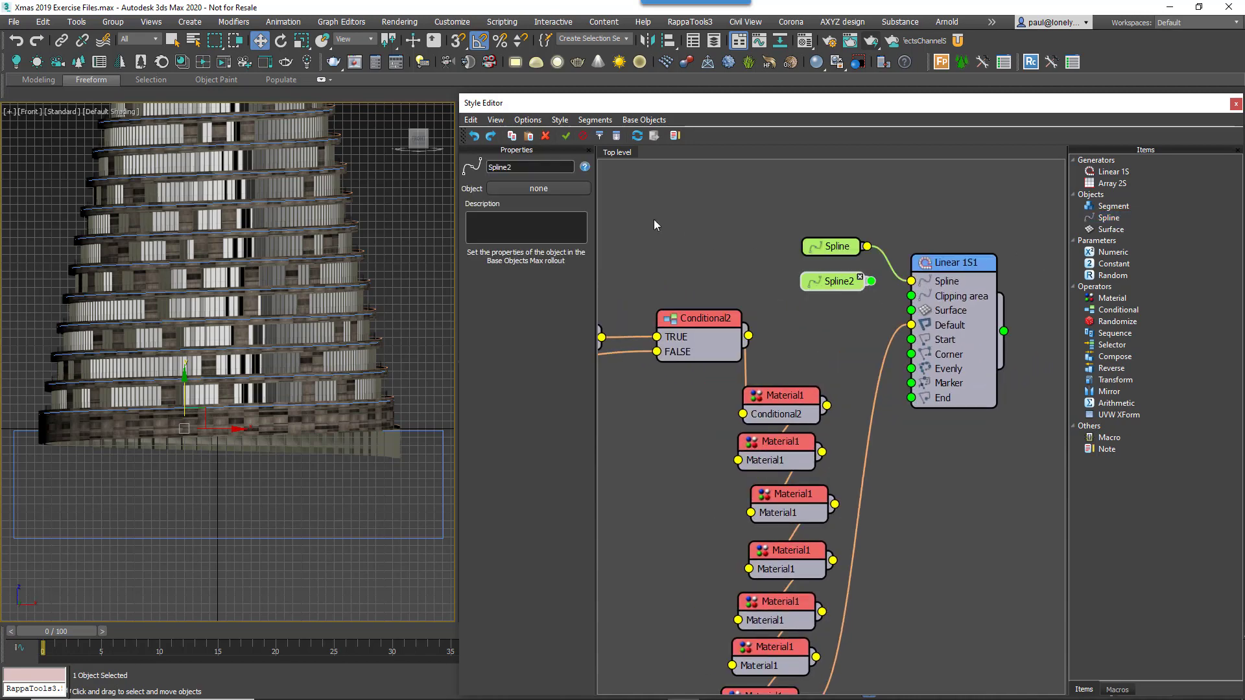
- Assign Rectangle001 to Spline2 and wire it to Linear 1S1's Clipping area input
left_click(538, 188)
left_click(421, 429)
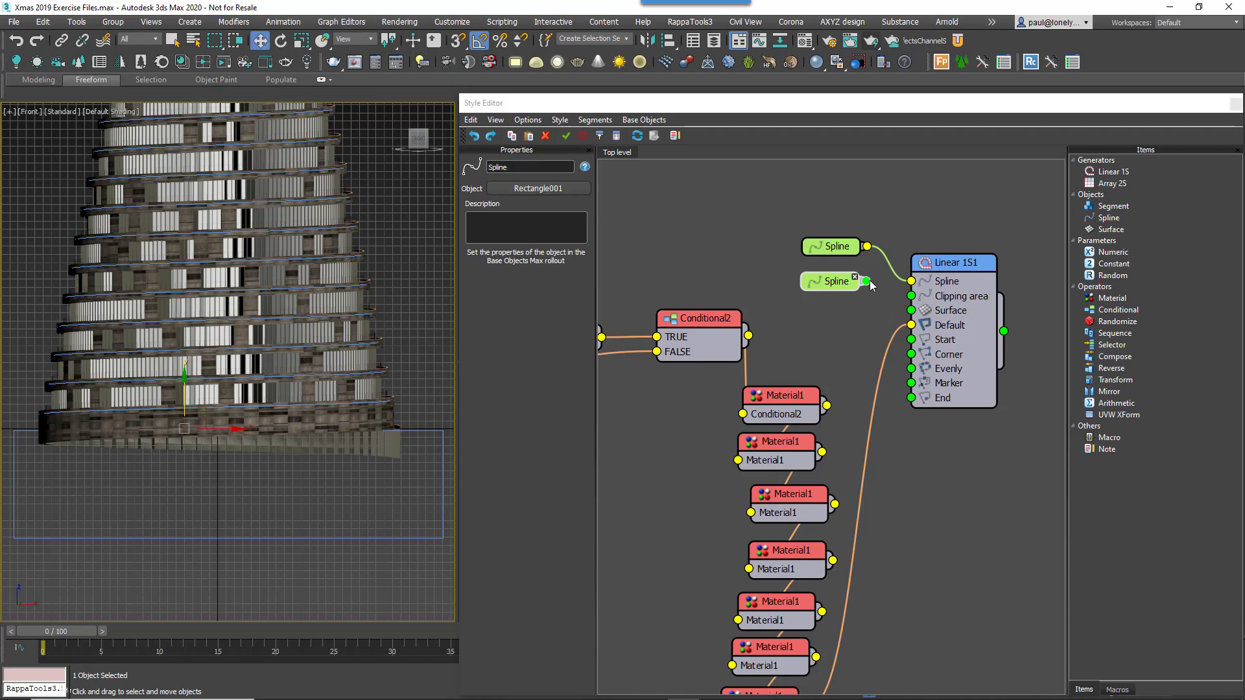
left_click_drag(867, 281, 909, 302)
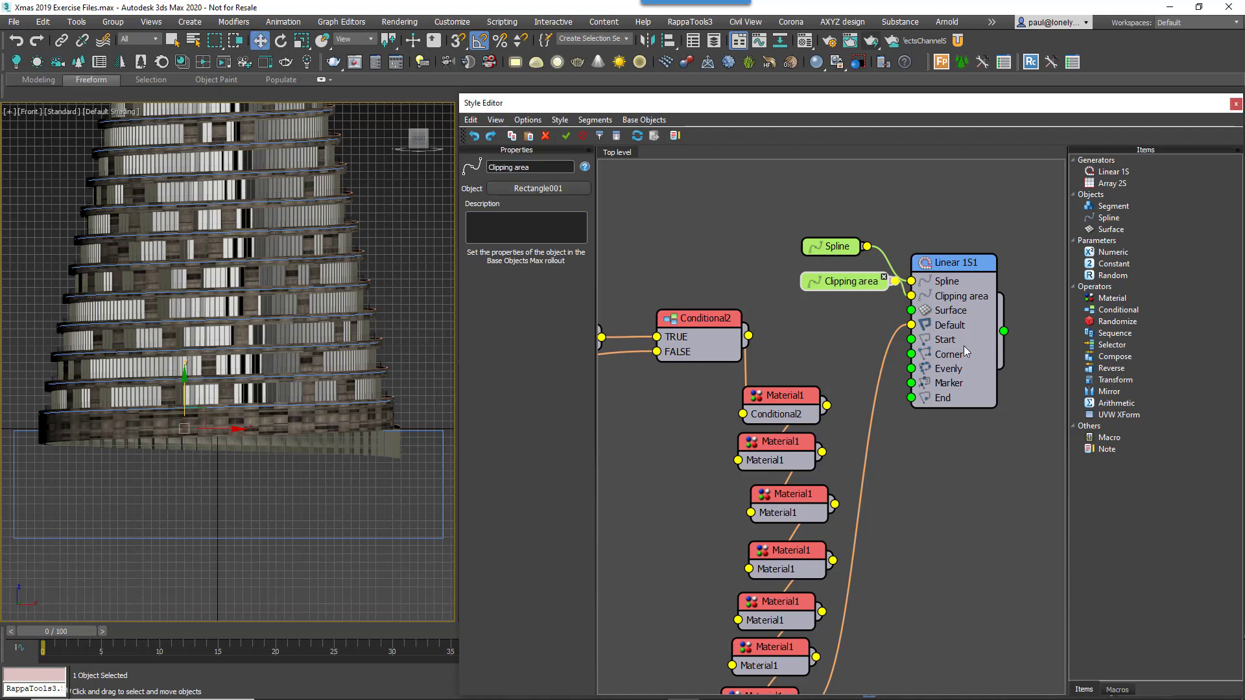
- Set Linear 1S1's clipping Projection to Y and Mode to Exclude
left_click(978, 266)
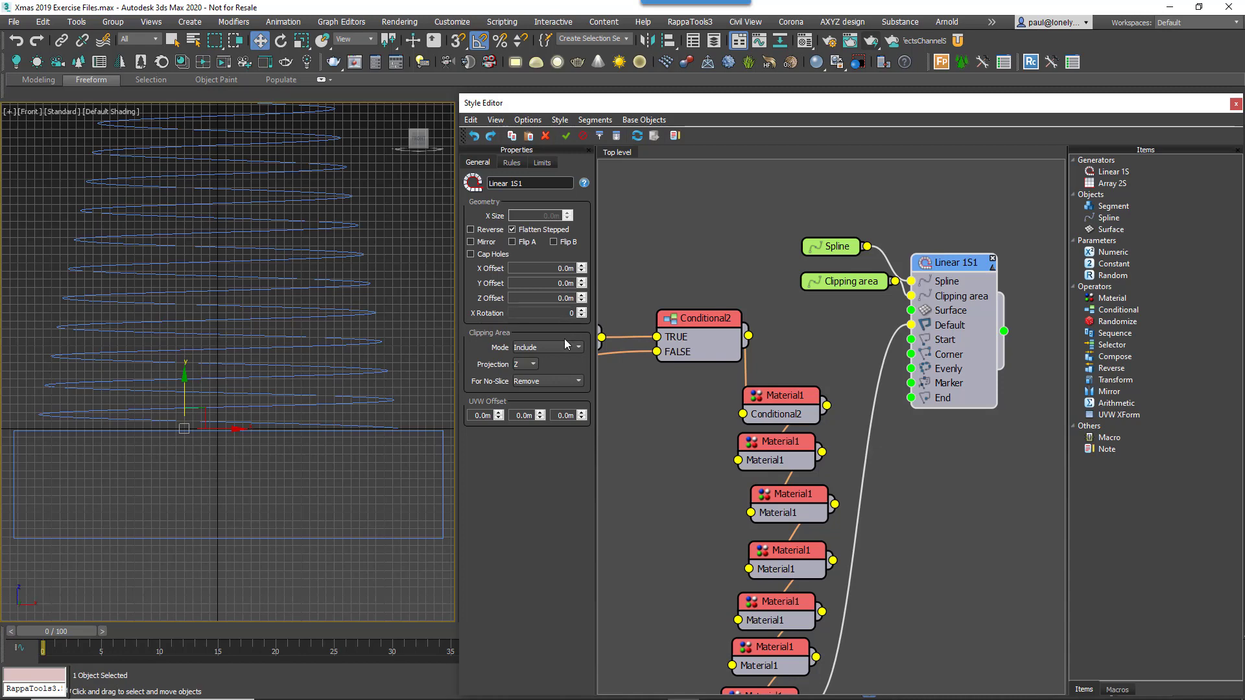
left_click(525, 364)
left_click(525, 384)
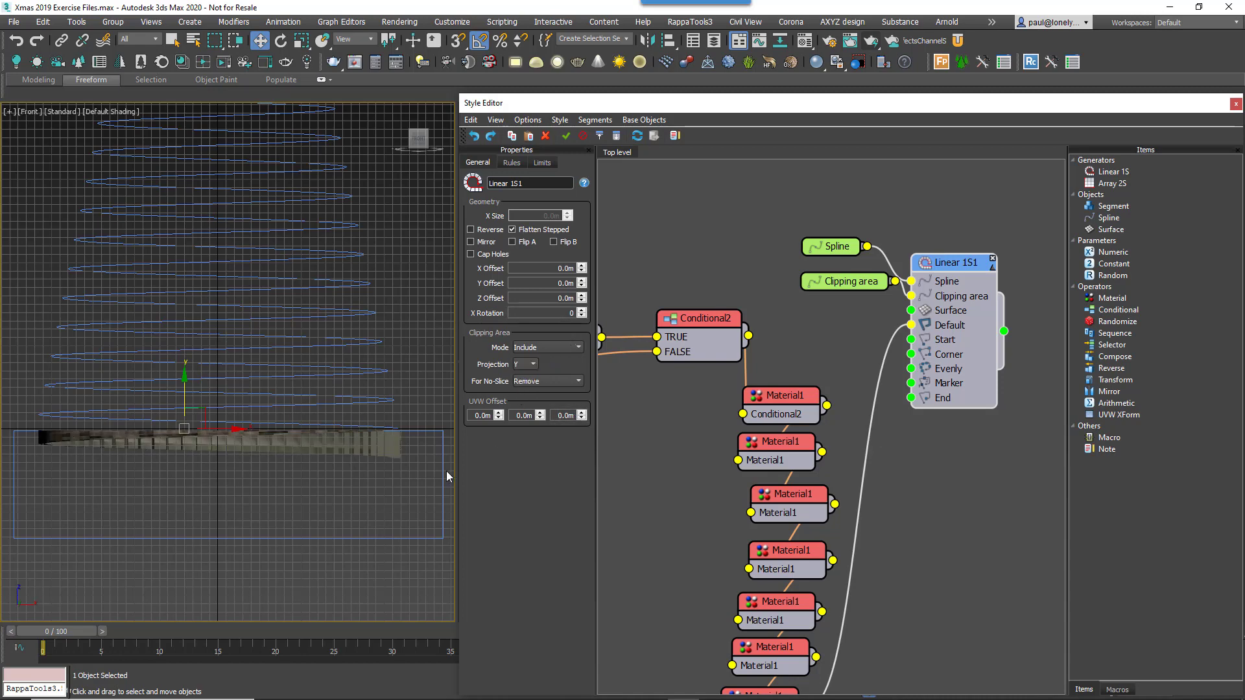
left_click(564, 351)
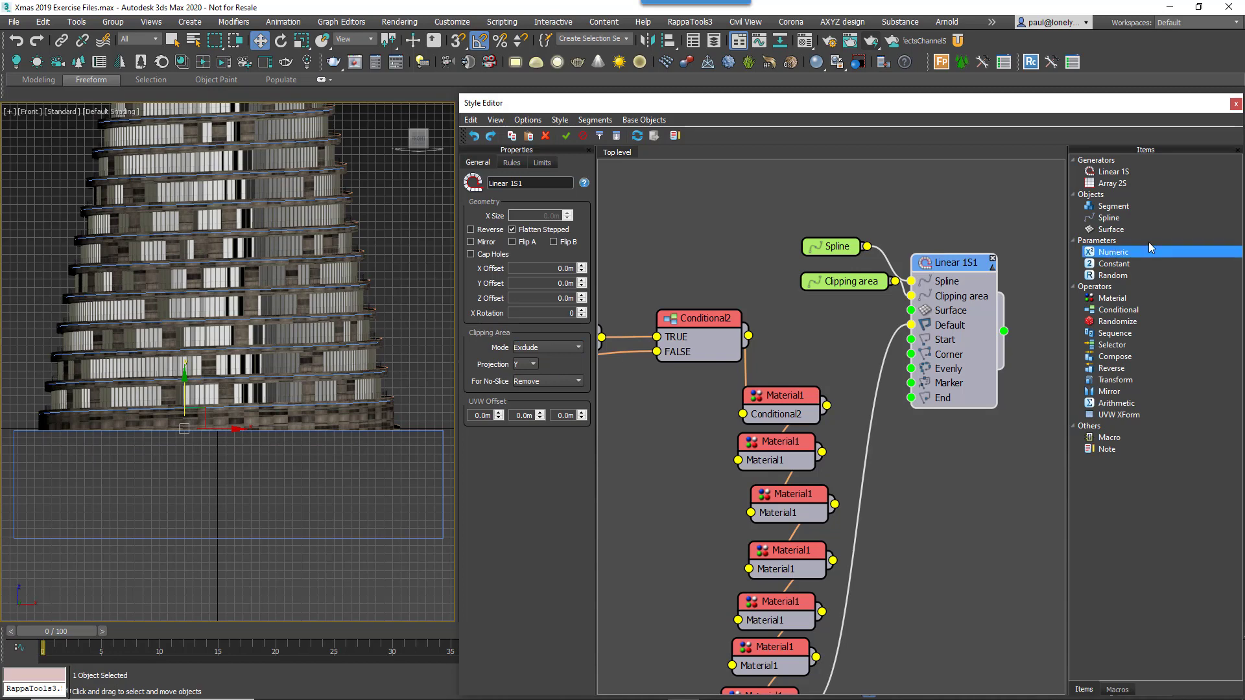
scroll(872, 380, "down", 5)
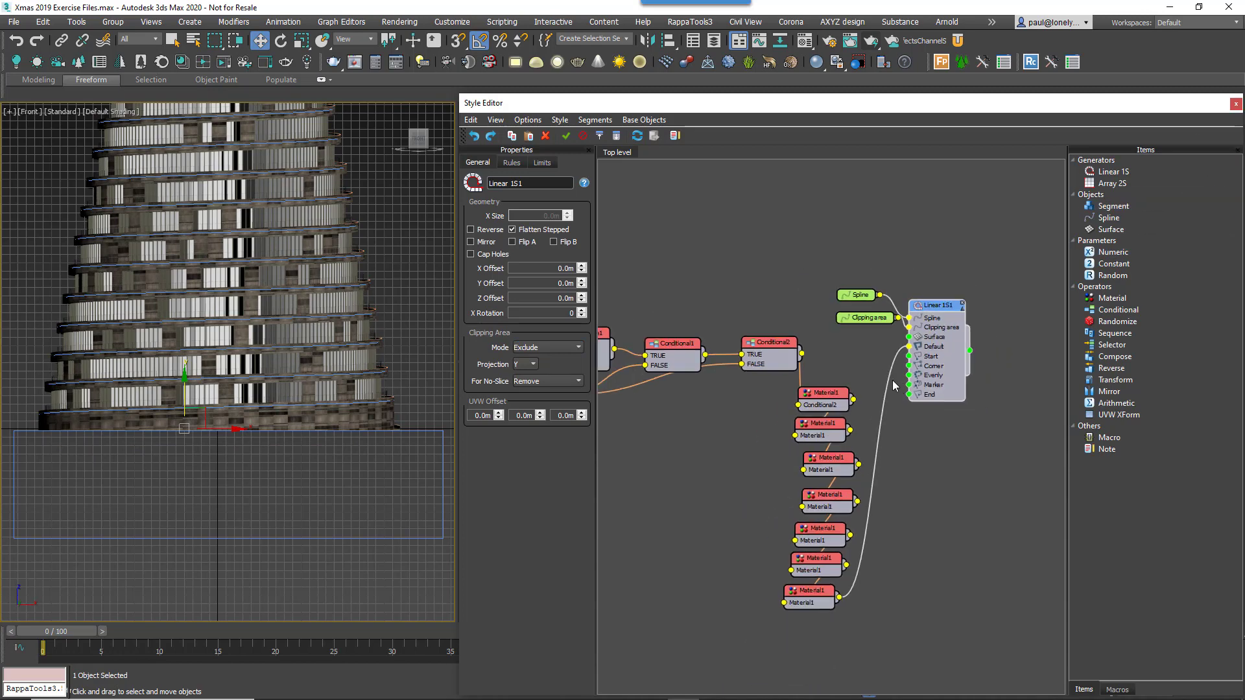
- Close the Style Editor and hide all shapes in the viewports
left_click(1234, 109)
middle_click_drag(240, 382, 263, 538)
scroll(263, 539, "down", 5)
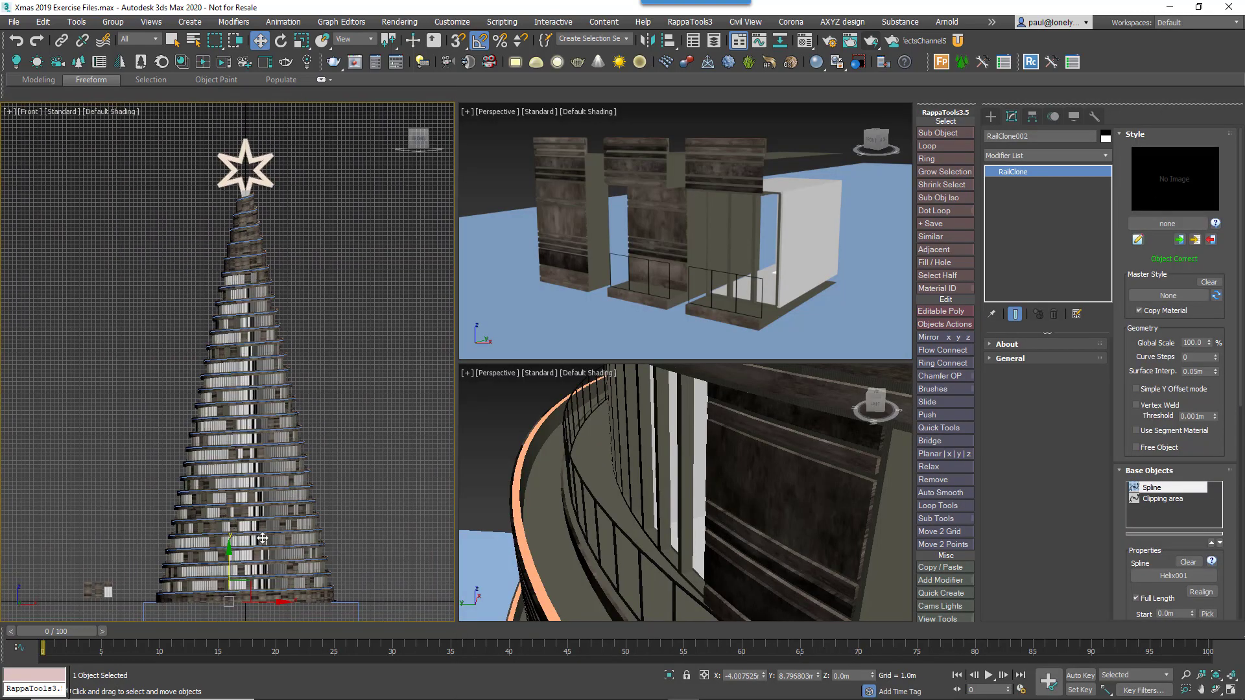
left_click(1074, 117)
left_click(1054, 118)
left_click(1073, 117)
left_click(1013, 259)
- Delete the blue ground plane and switch the perspective view to ActiveShade
middle_click_drag(365, 298, 356, 298)
key("p")
left_click(320, 556)
key("Delete")
scroll(323, 344, "up", 3)
left_click(88, 113)
left_click(155, 189)
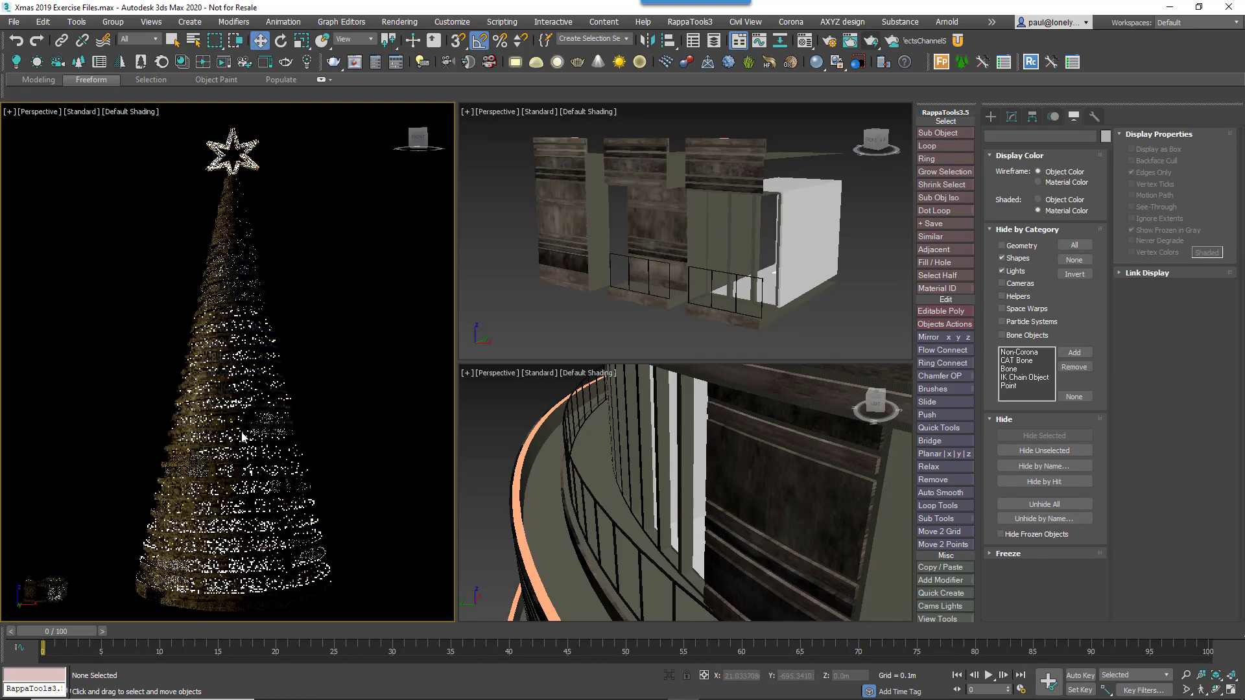
- Apply a RailCloneColor map to Random Light 2's light Color
key("m")
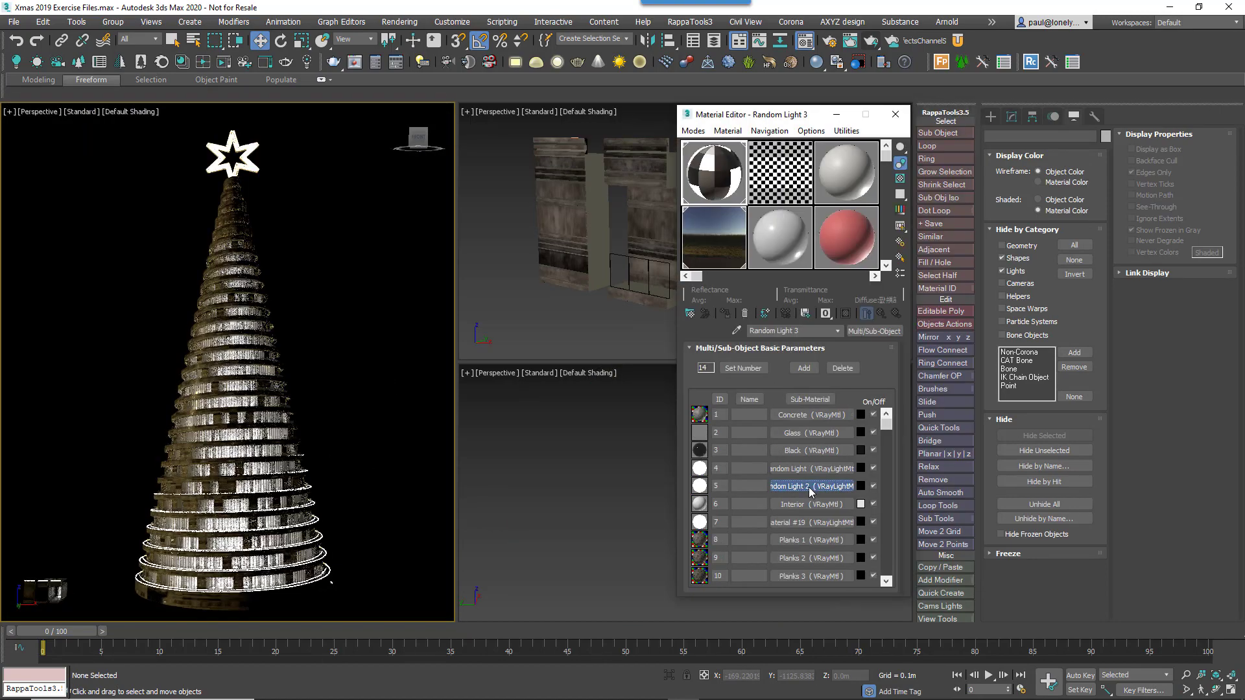
left_click(846, 489)
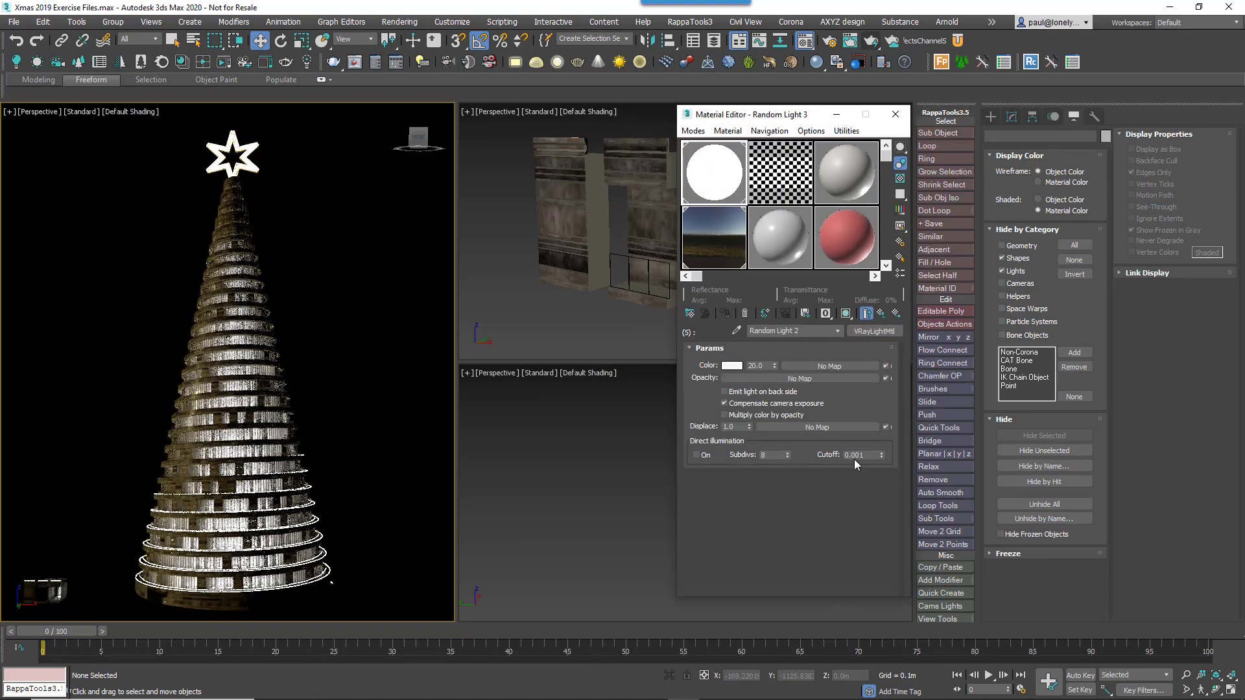
left_click(840, 366)
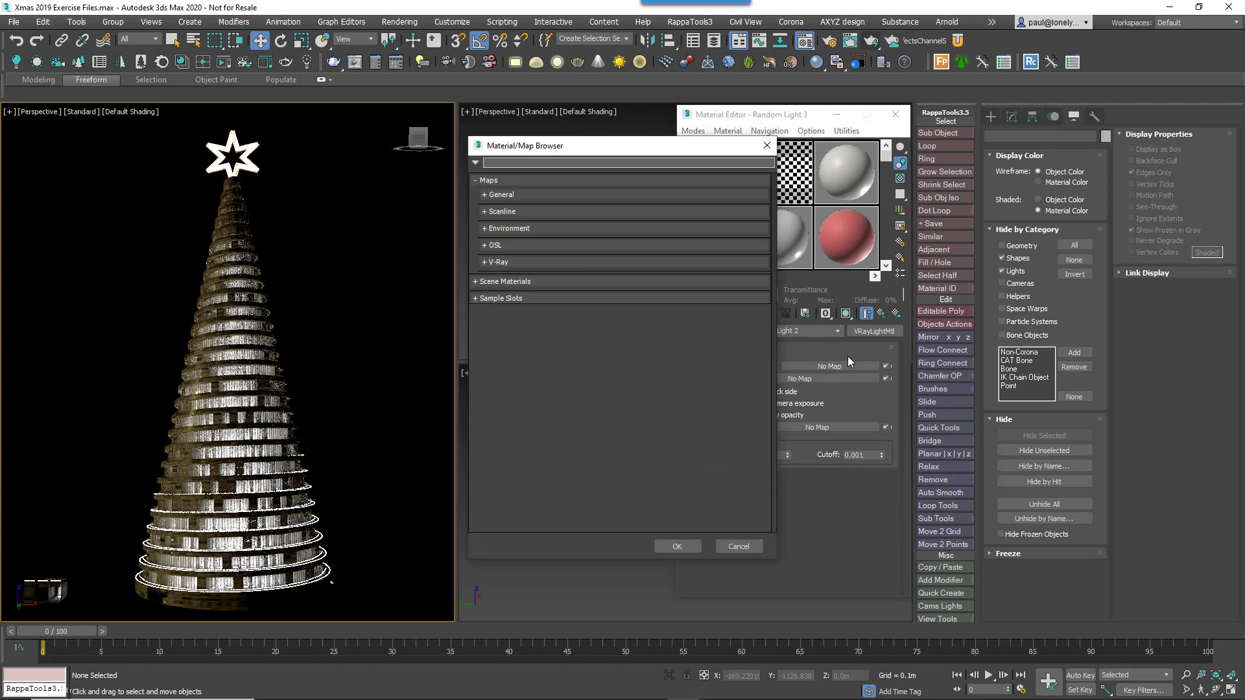
left_click(498, 196)
scroll(583, 373, "down", 5)
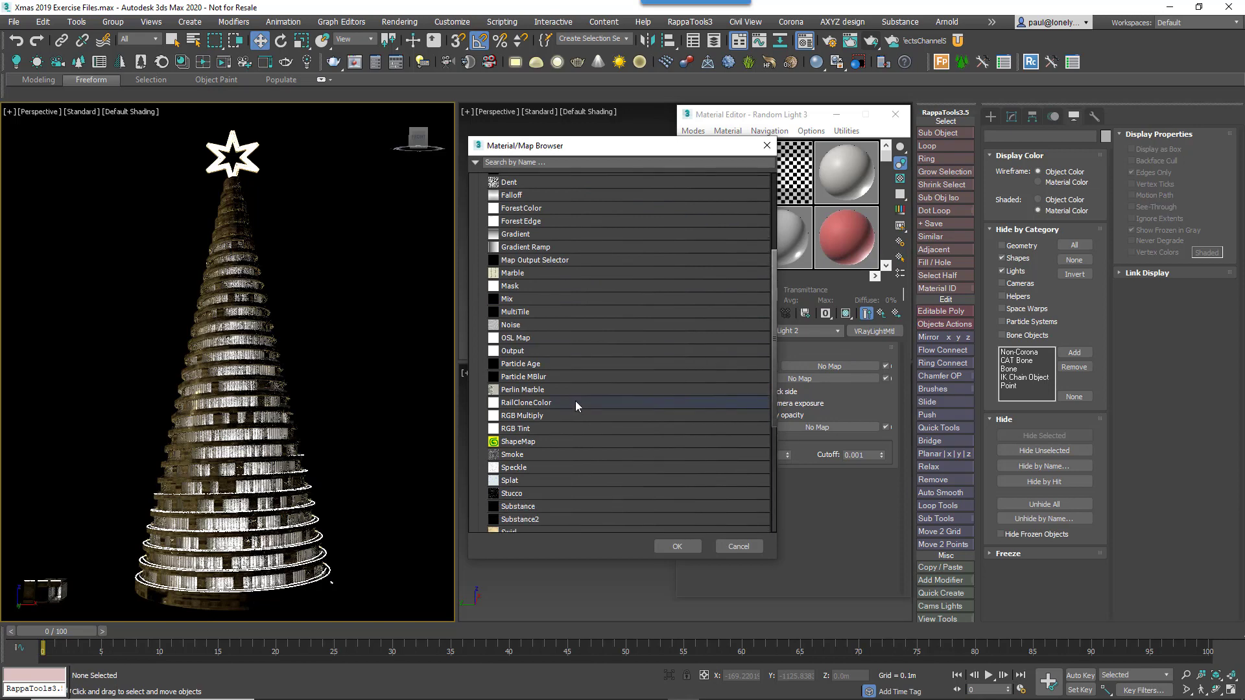
double_click(555, 401)
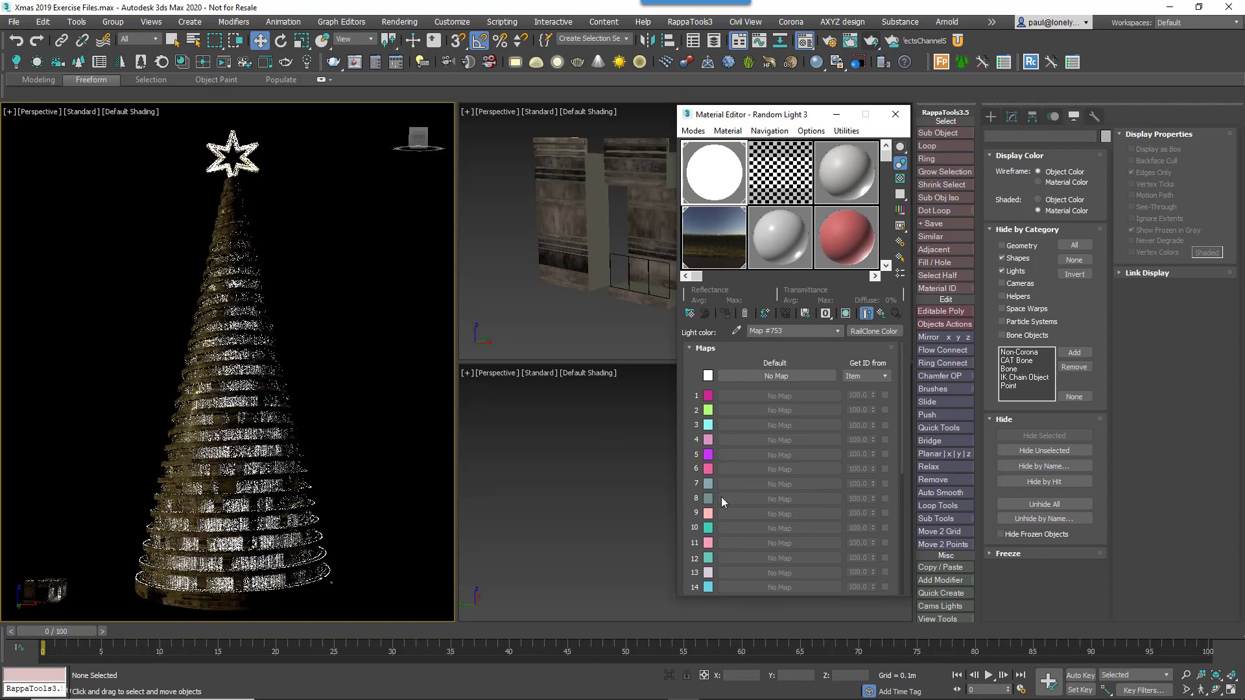
- Enable Tint on Map #753 with Multiply blending and Get Color from Map
left_click_drag(708, 494, 712, 253)
left_click(714, 477)
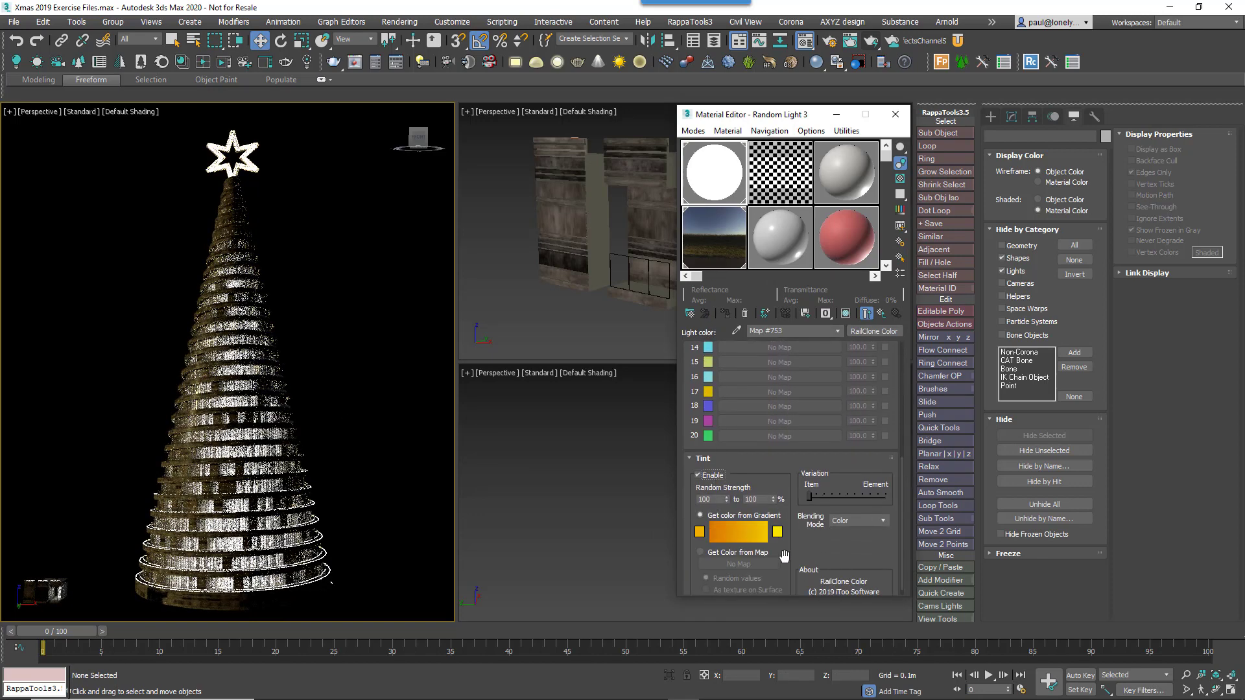
scroll(843, 509, "down", 1)
left_click(847, 512)
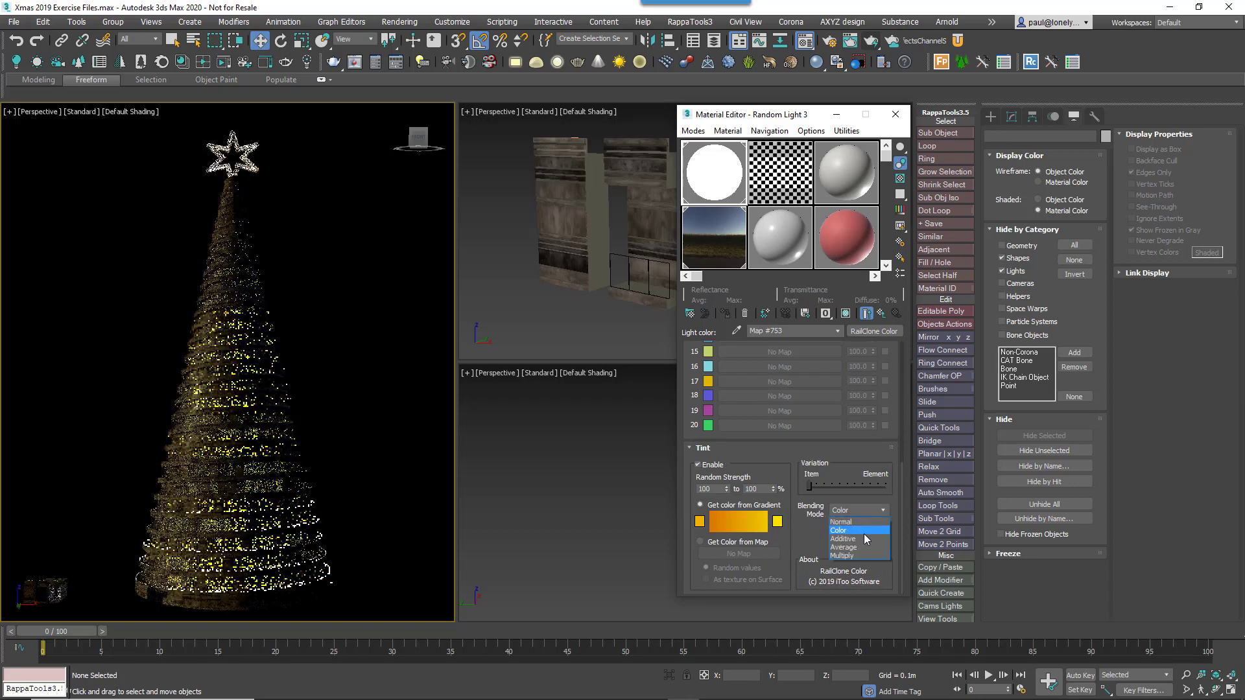
left_click(854, 556)
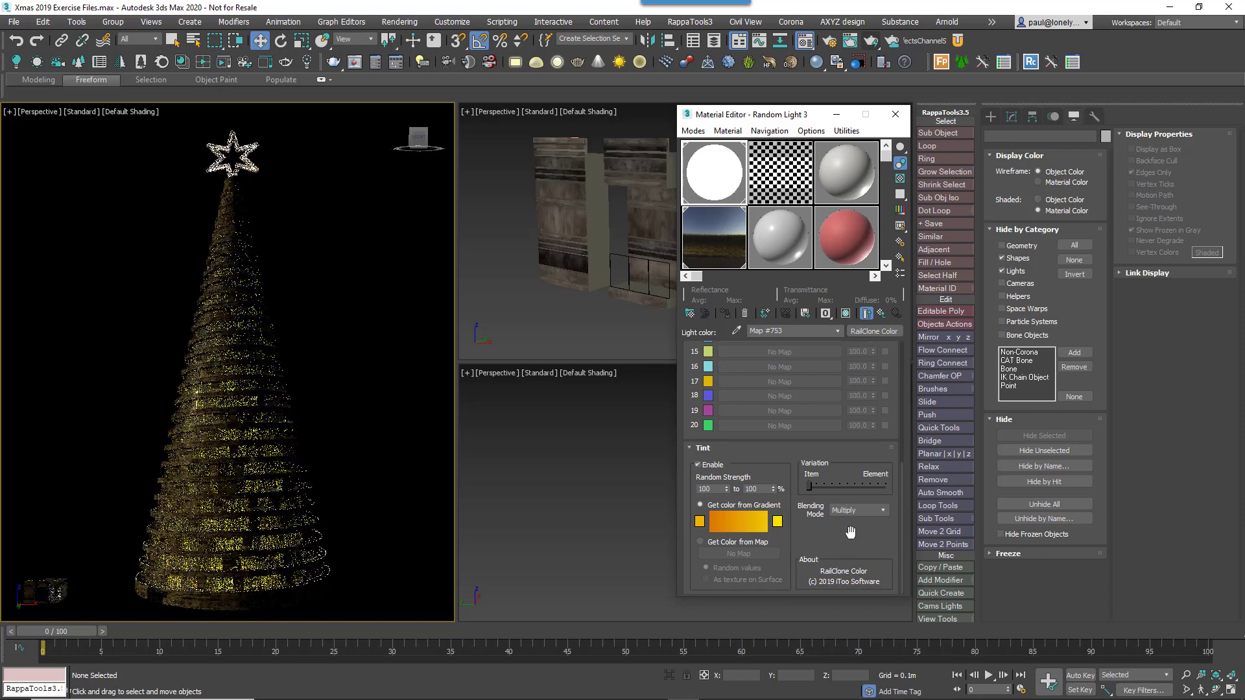
left_click(737, 543)
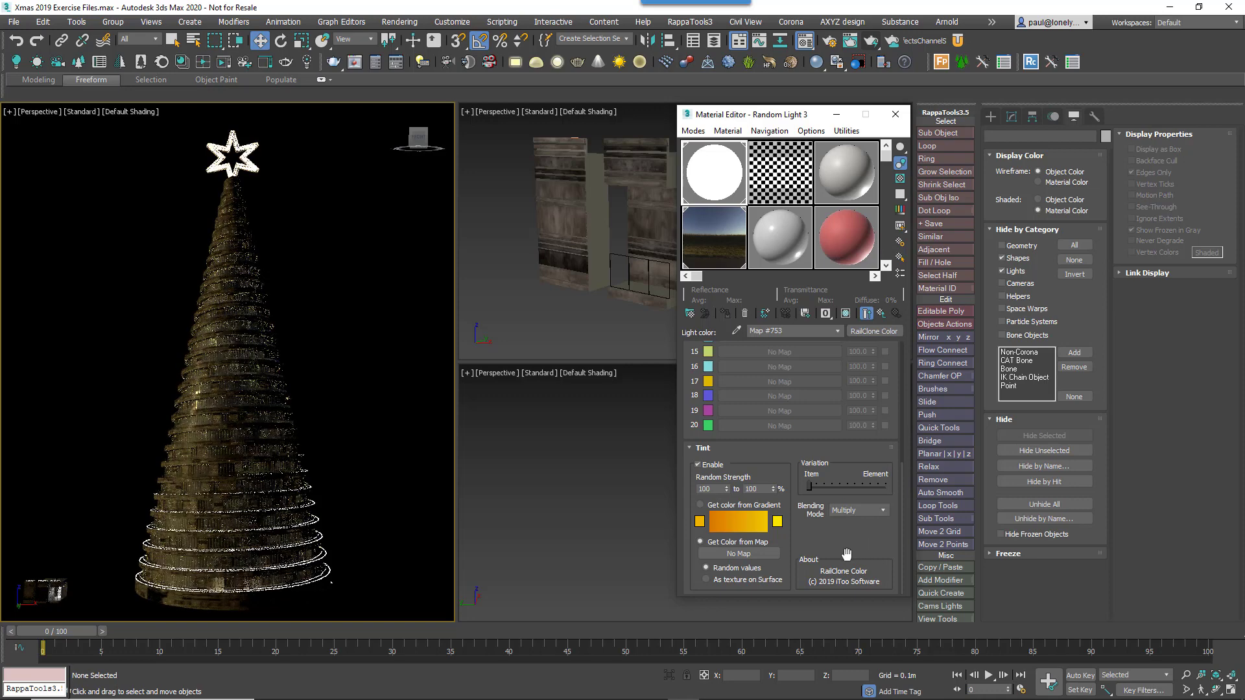
- Use a Gradient Ramp for the tint colours and make its middle flag black
left_click(726, 553)
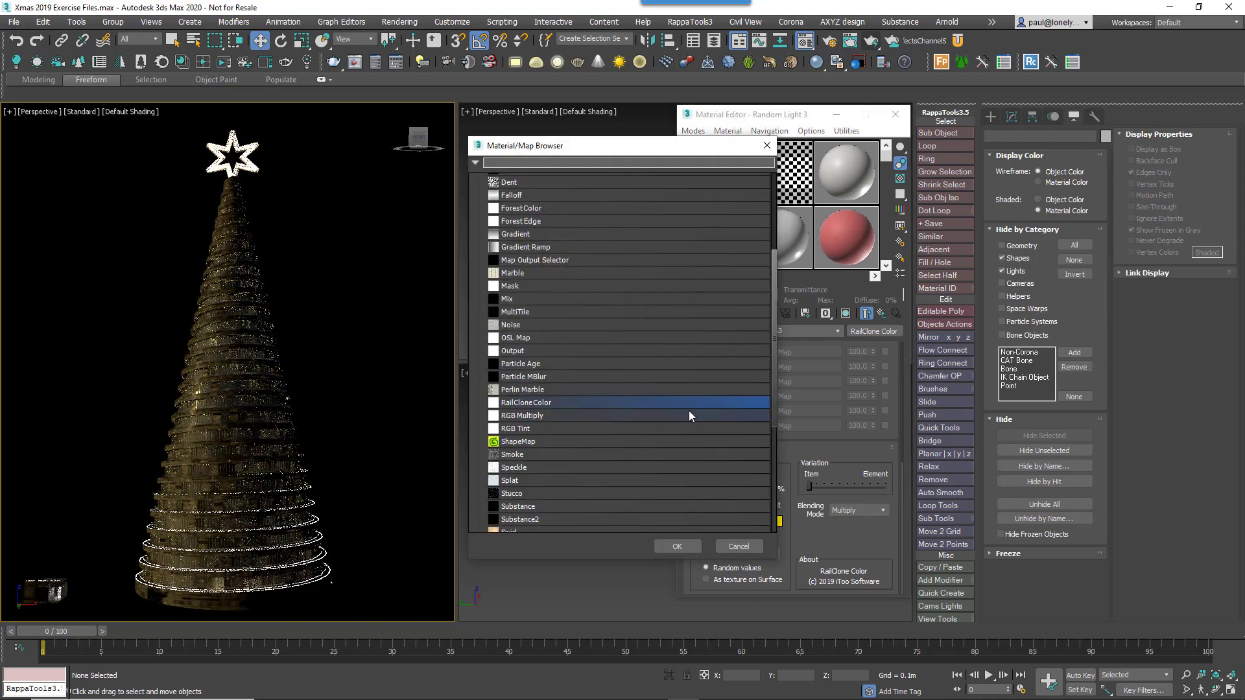
scroll(594, 395, "up", 2)
double_click(545, 327)
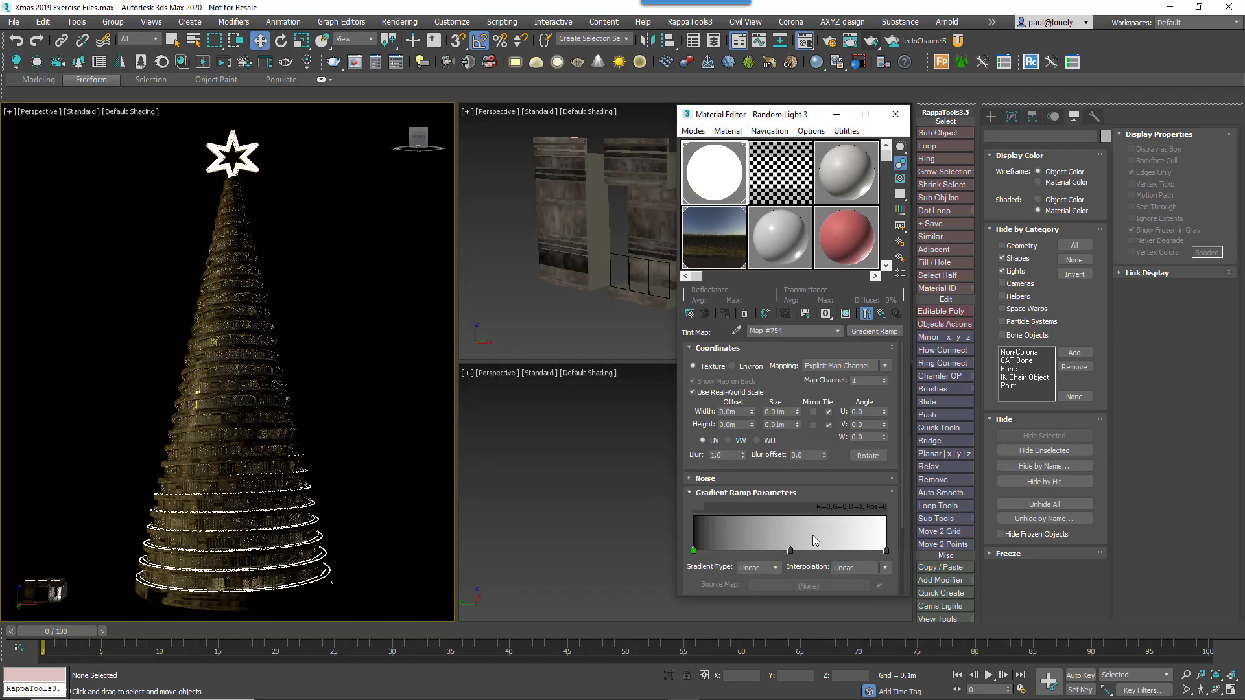
double_click(790, 551)
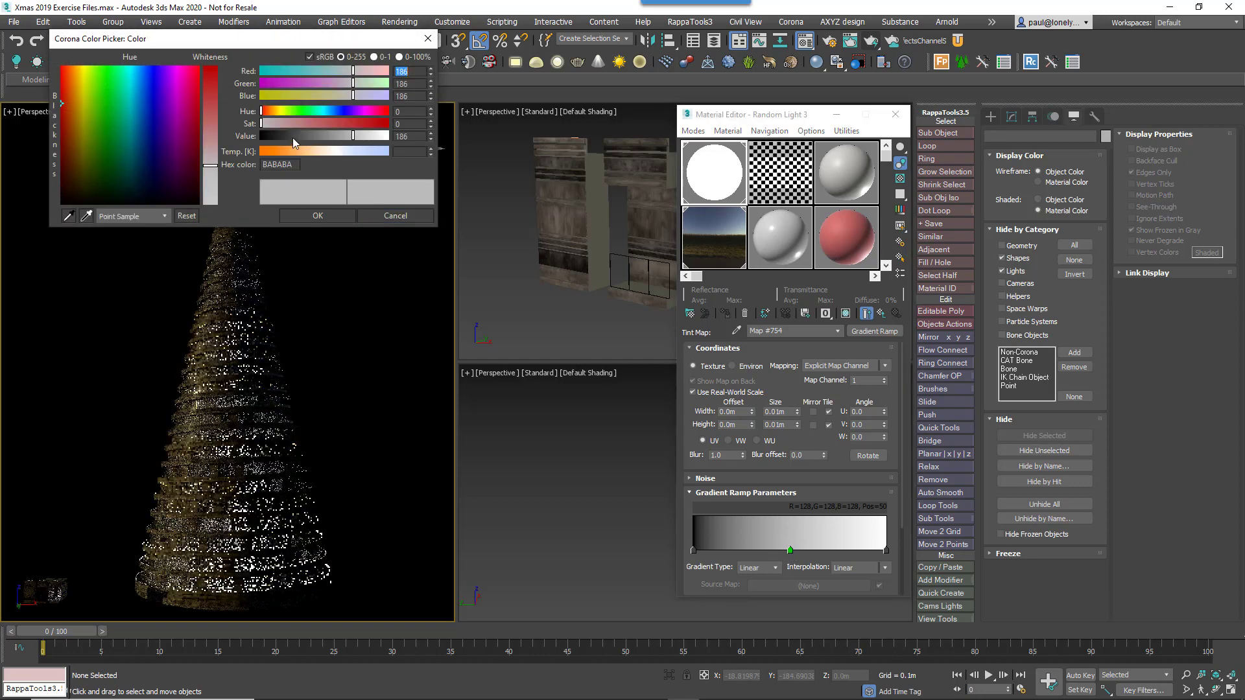
left_click_drag(291, 138, 249, 138)
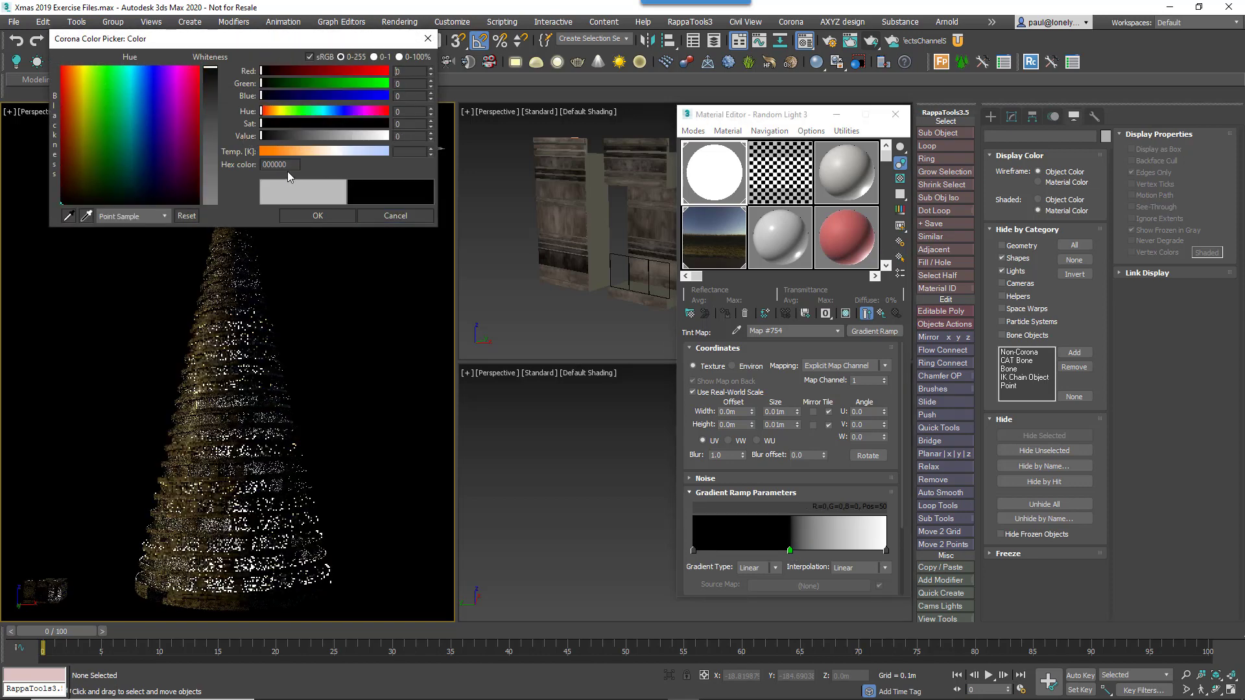
left_click(314, 220)
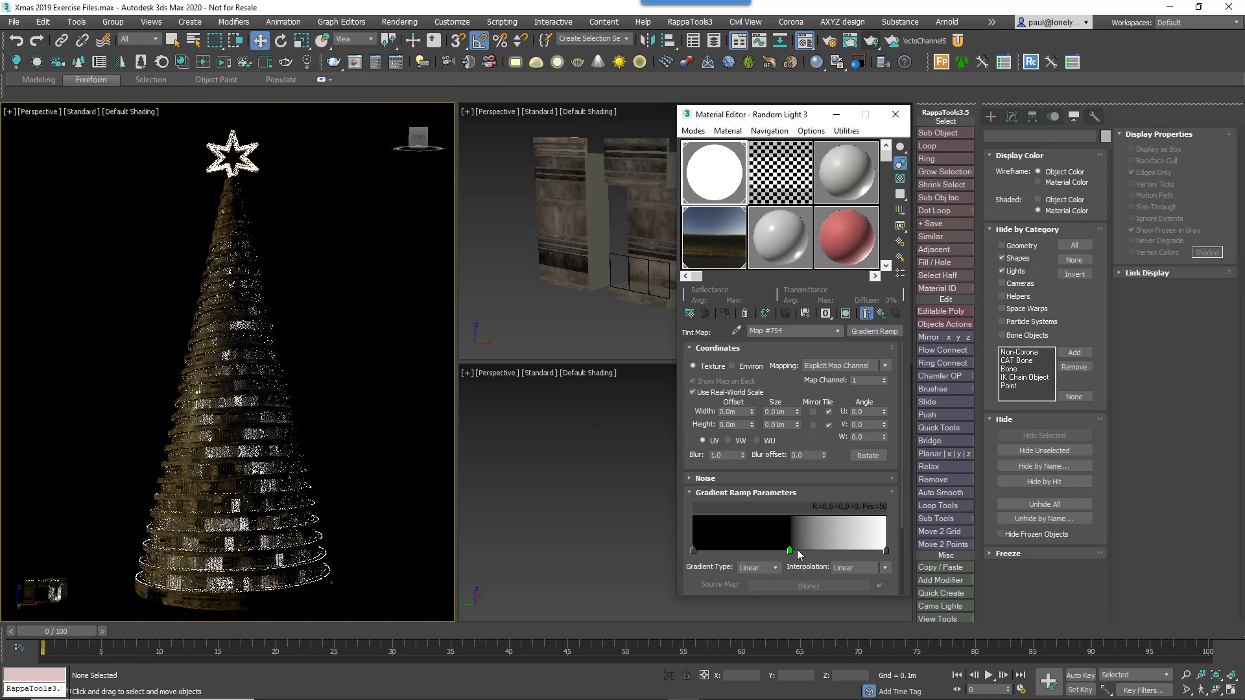
- Move the black flag to about position 47, lighten it to grey, and return to Map #753
left_click_drag(792, 552, 869, 551)
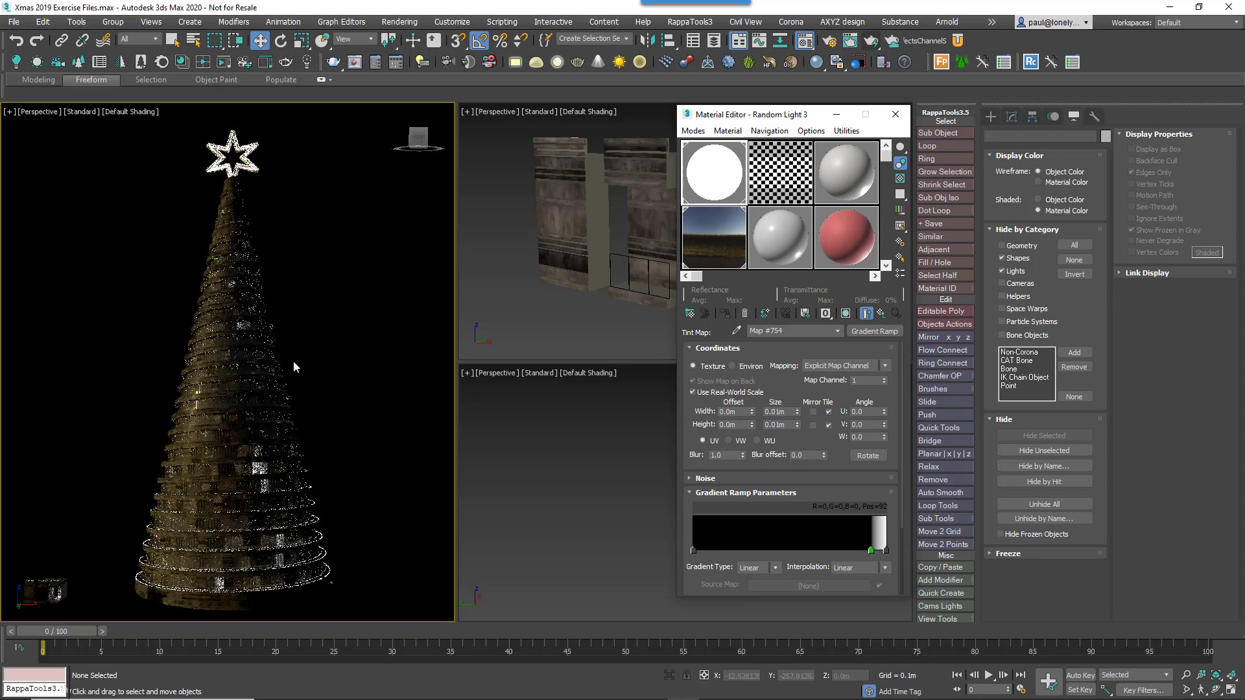
middle_click_drag(282, 485, 257, 466, "alt")
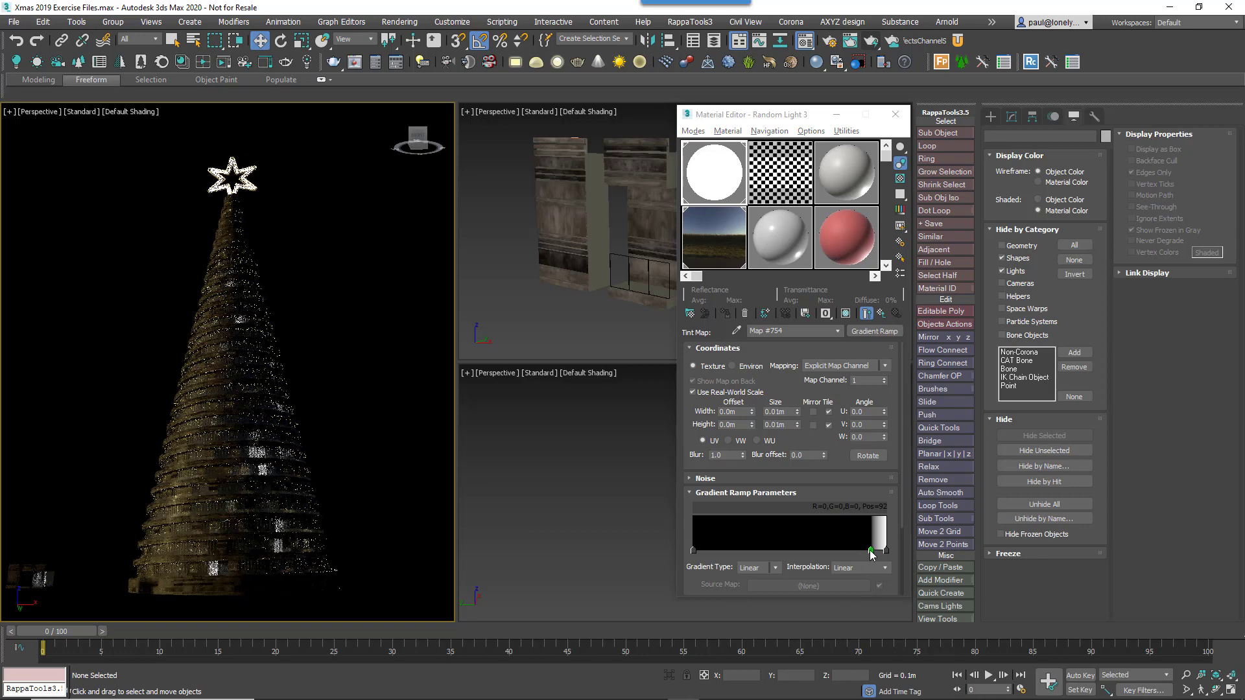
left_click_drag(870, 550, 785, 551)
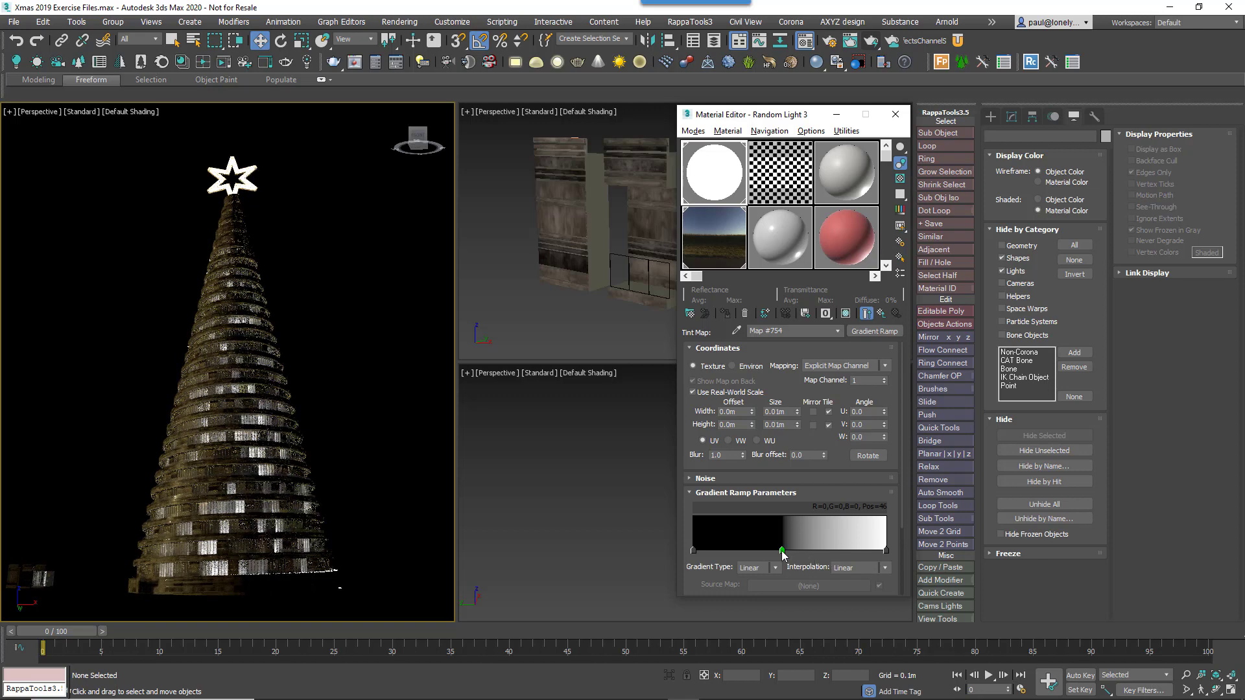
left_click_drag(782, 551, 708, 552)
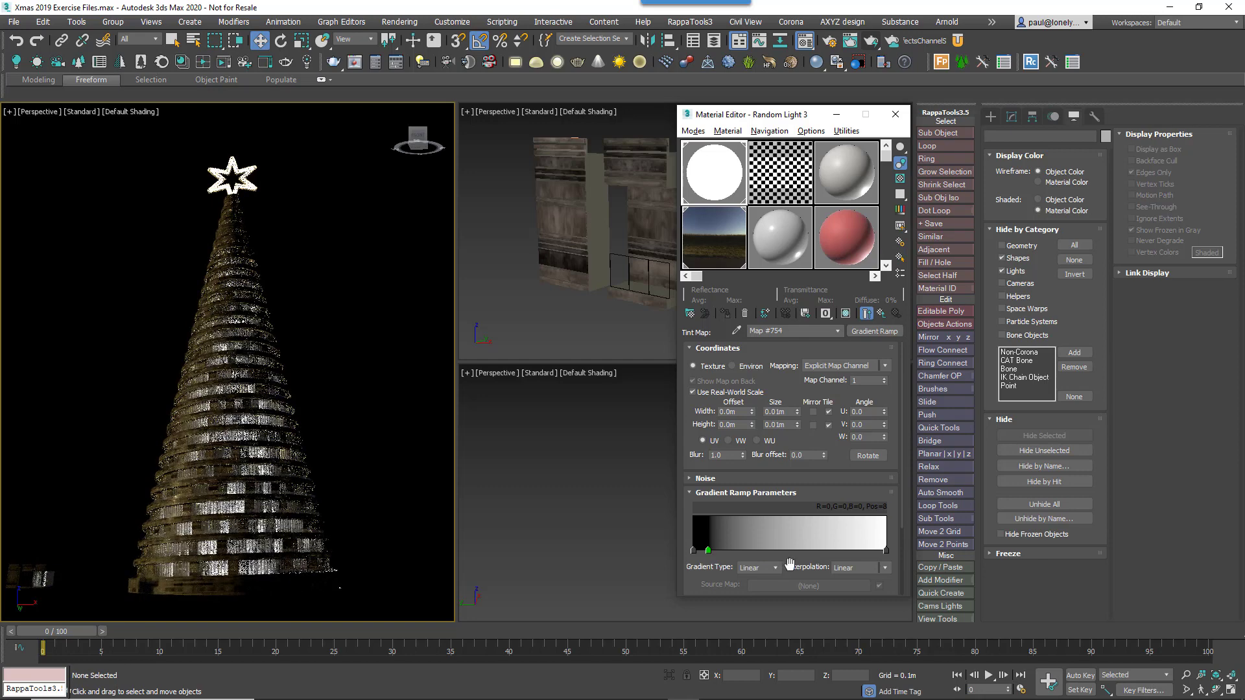
left_click_drag(708, 552, 784, 551)
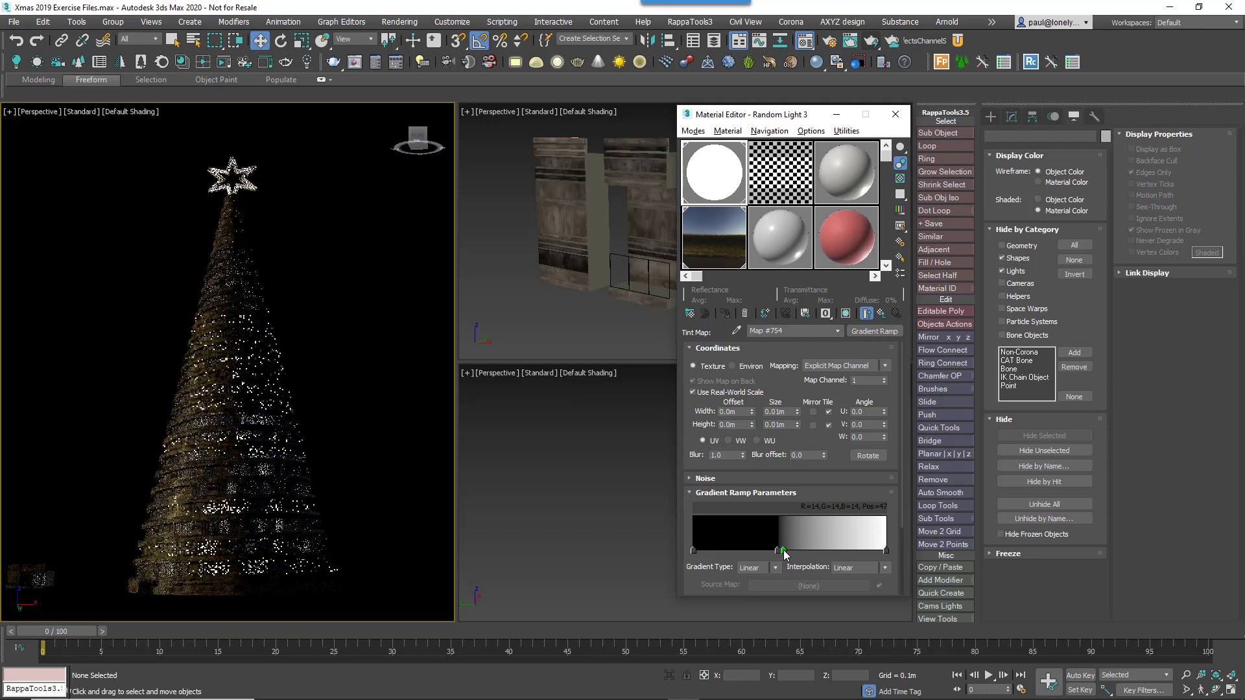
double_click(784, 551)
left_click_drag(335, 138, 343, 137)
left_click(330, 215)
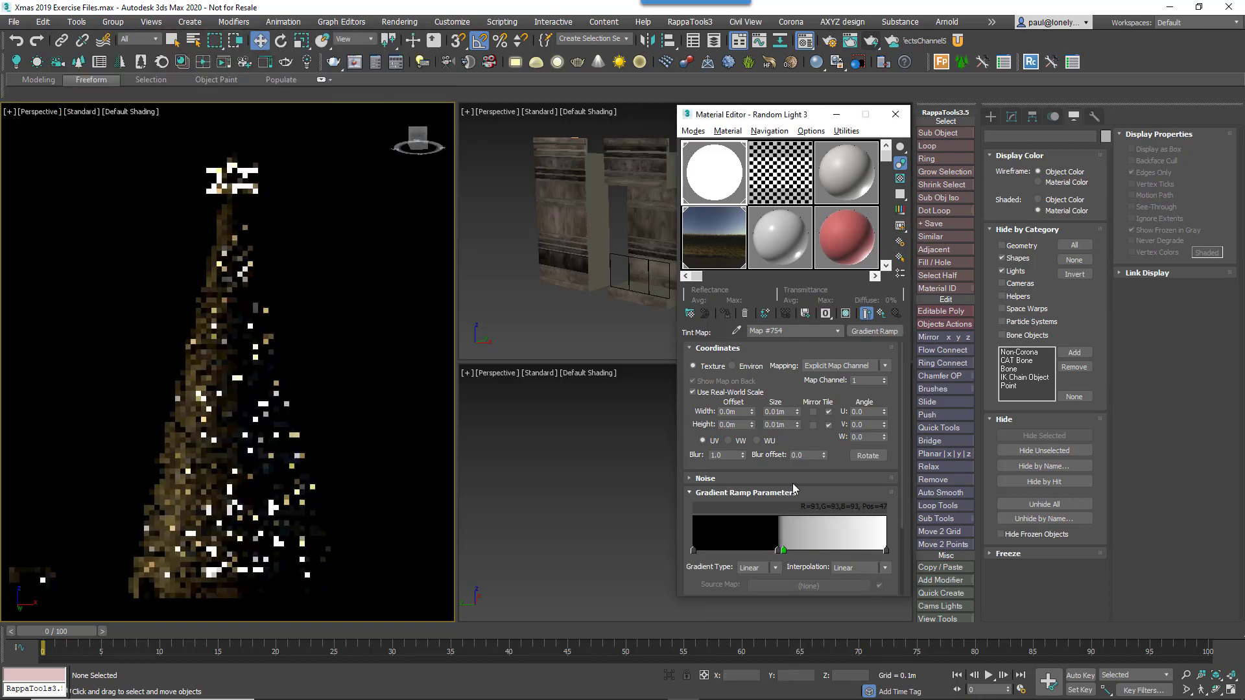
left_click(881, 315)
- Enable the three colour map slots and make the first light colour pure red
left_click(885, 395)
left_click(885, 410)
left_click(885, 425)
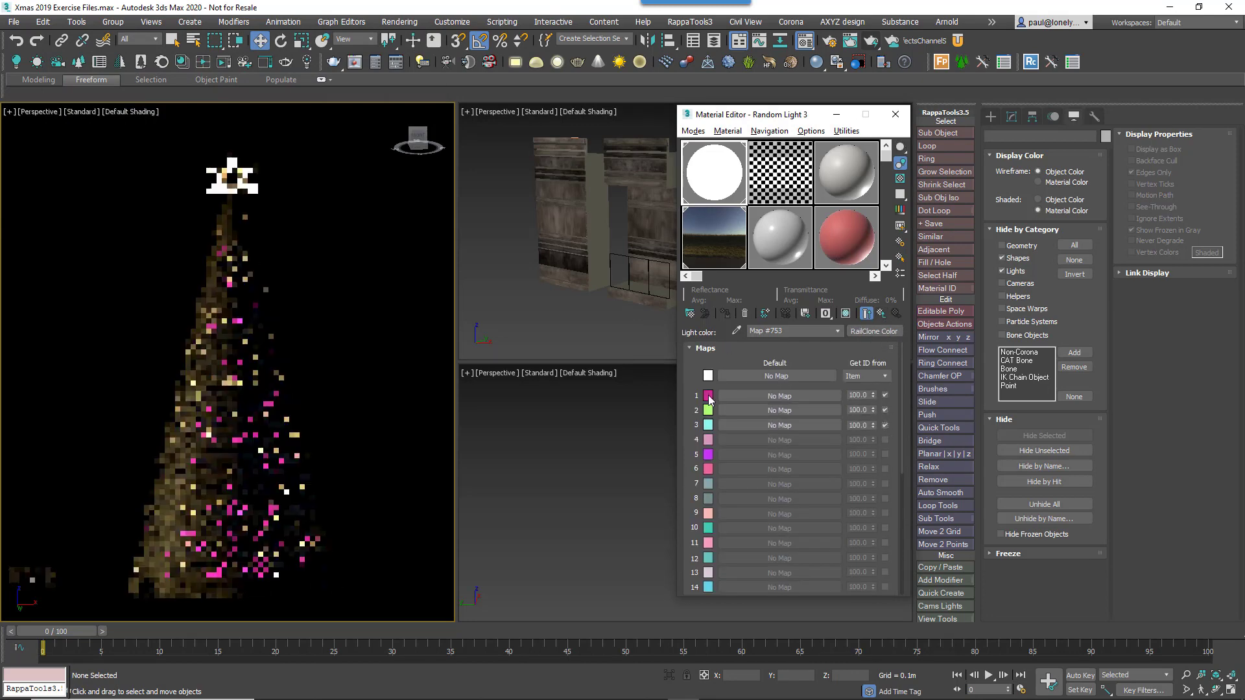
left_click(708, 395)
left_click_drag(361, 70, 393, 76)
left_click_drag(281, 84, 259, 85)
left_click(318, 216)
left_click_drag(331, 96, 272, 72)
- Set the second light colour to green and the third to blue
left_click(707, 410)
left_click(318, 216)
left_click(708, 425)
left_click_drag(282, 83, 259, 85)
left_click(317, 216)
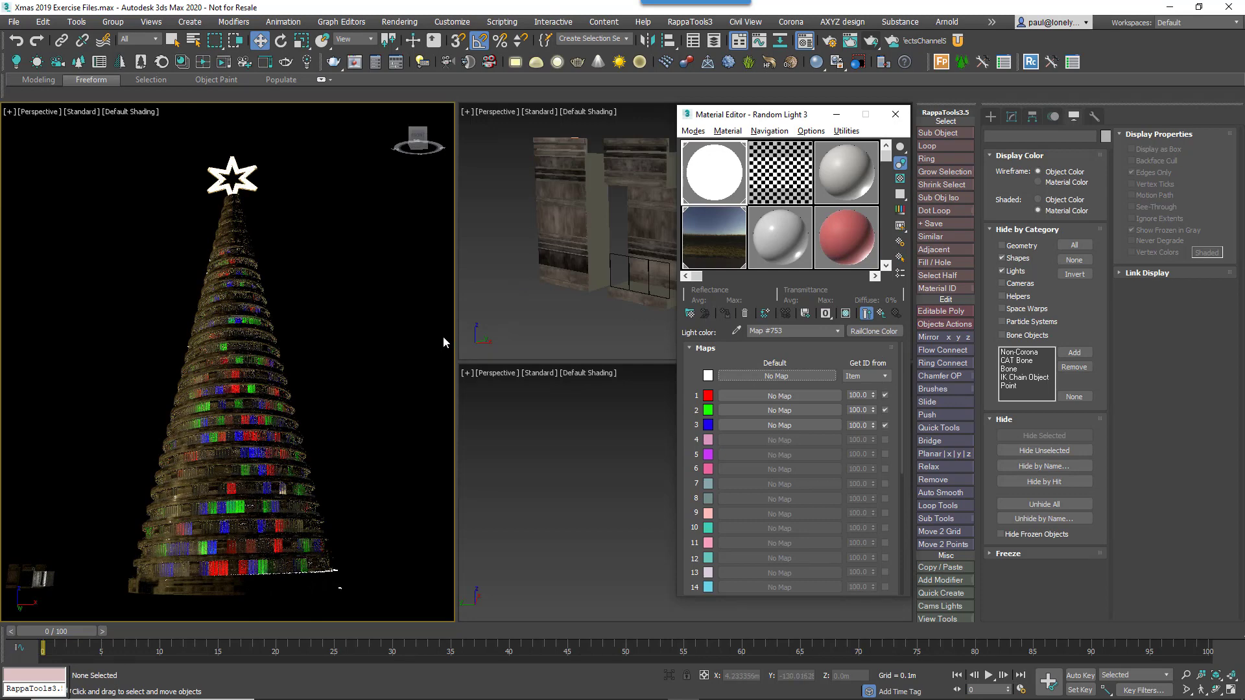
- Close the Material Editor and choose Select RailClone Base Object on the tower
left_click(896, 114)
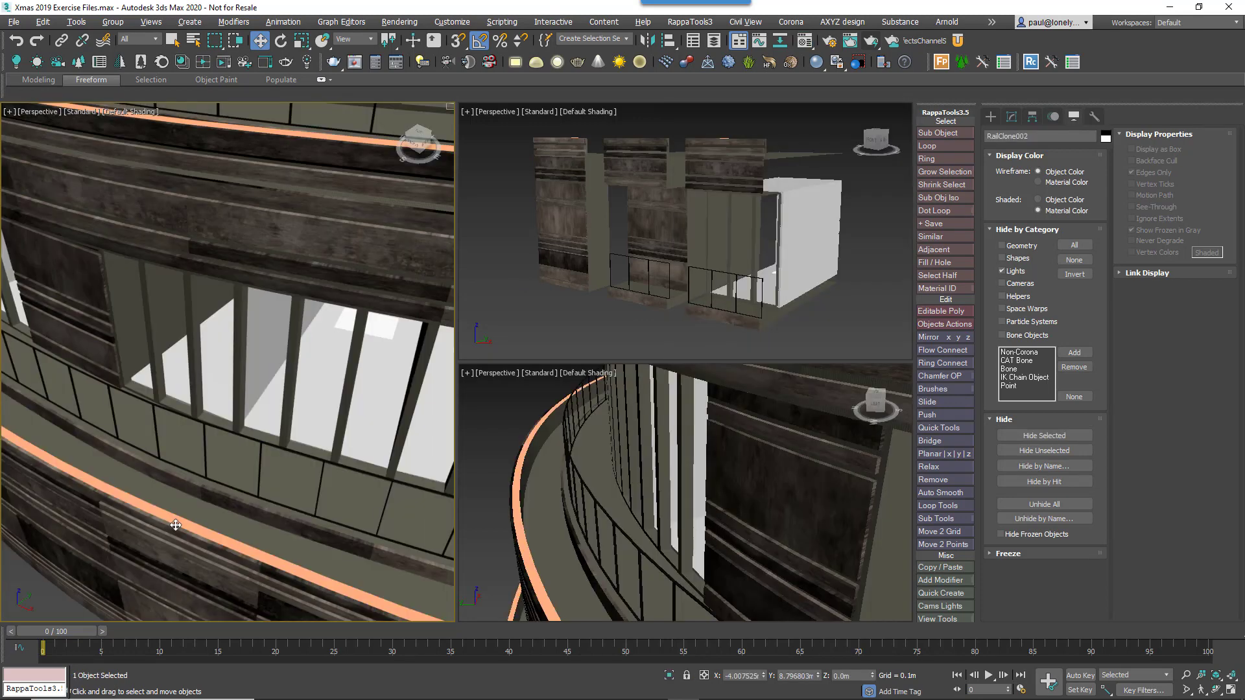
right_click(176, 525)
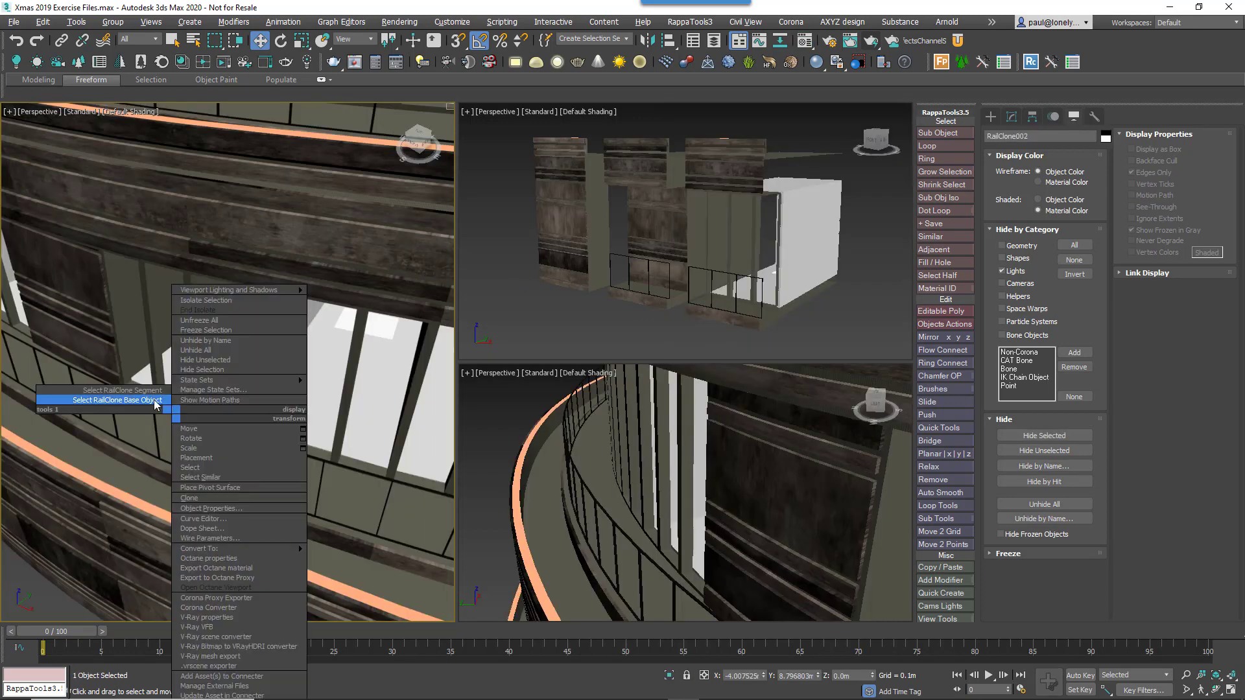
left_click(156, 402)
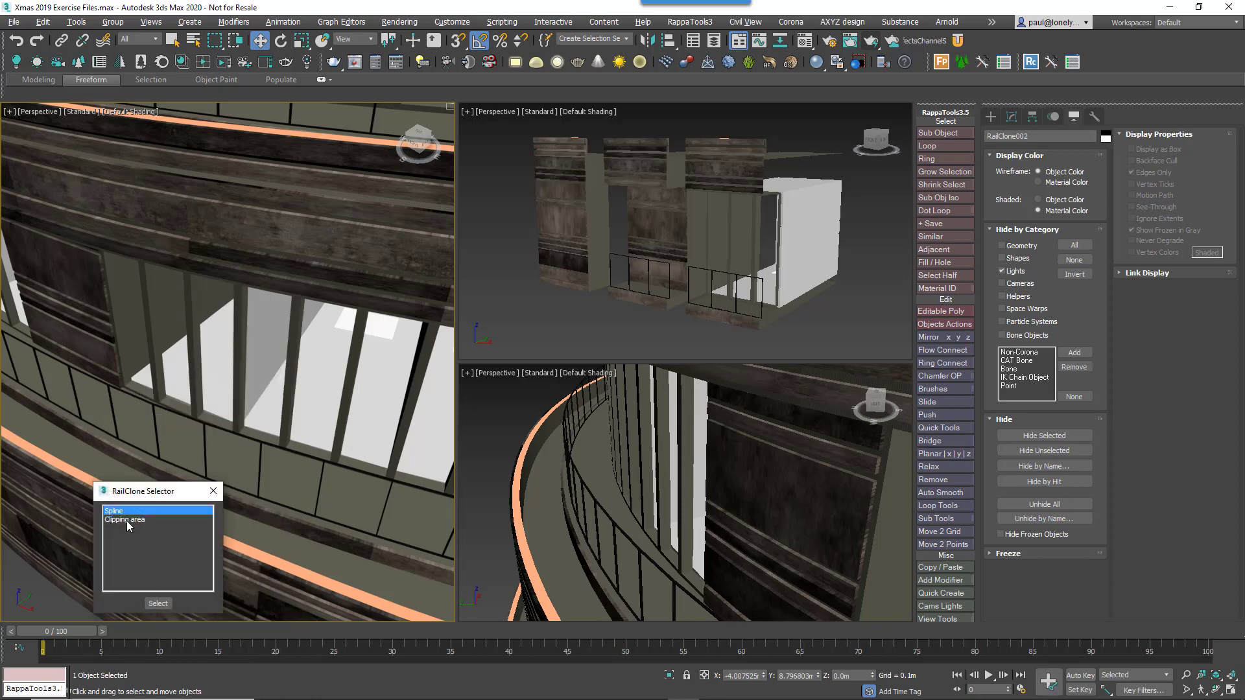
- Clone the tower's helix Spline base object as Helix003
left_click(162, 603)
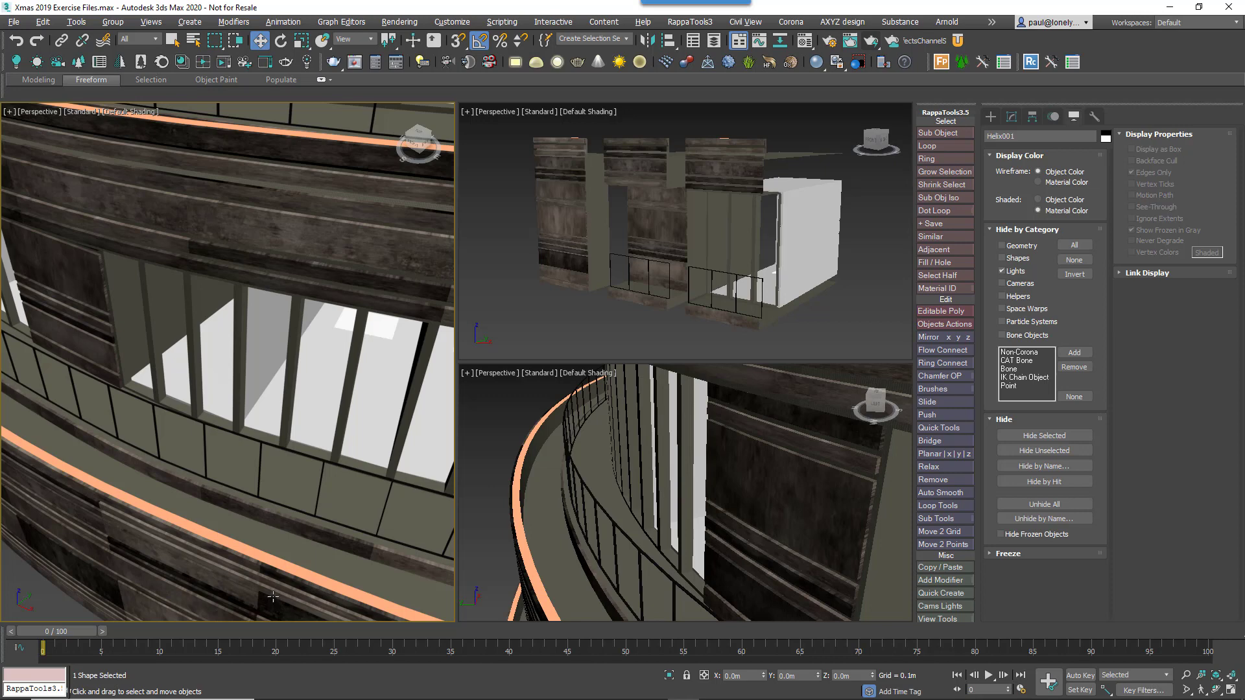
key("ctrl+v")
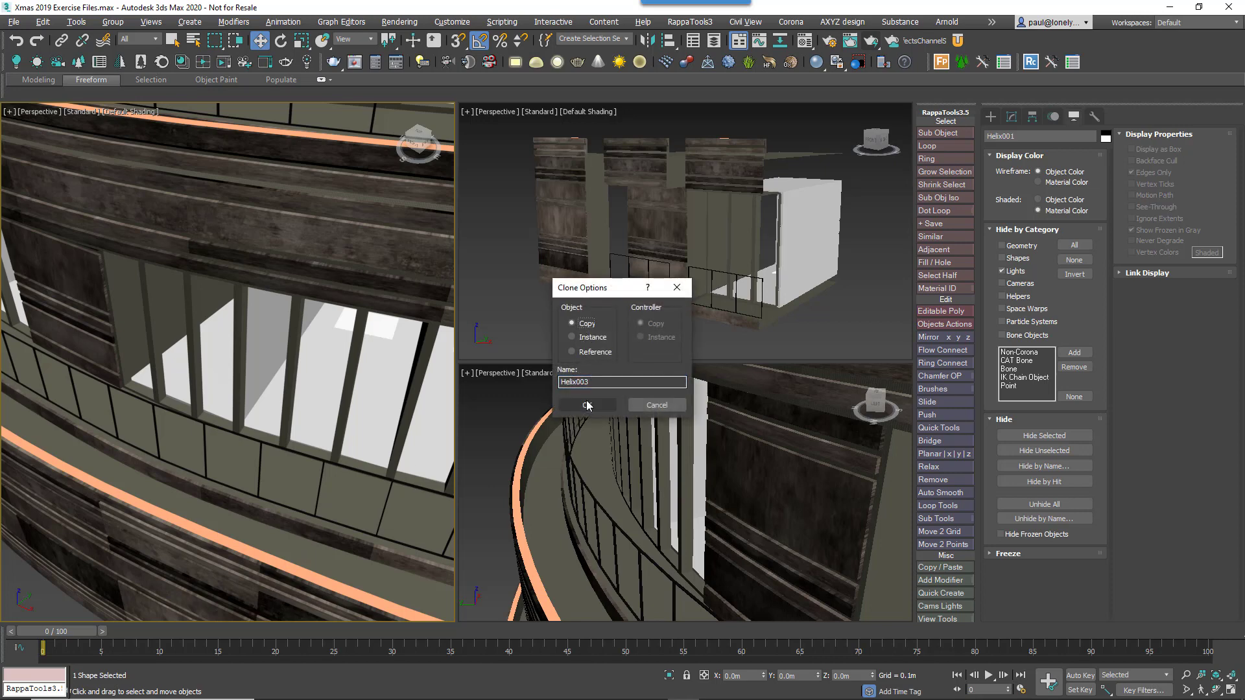
left_click(587, 404)
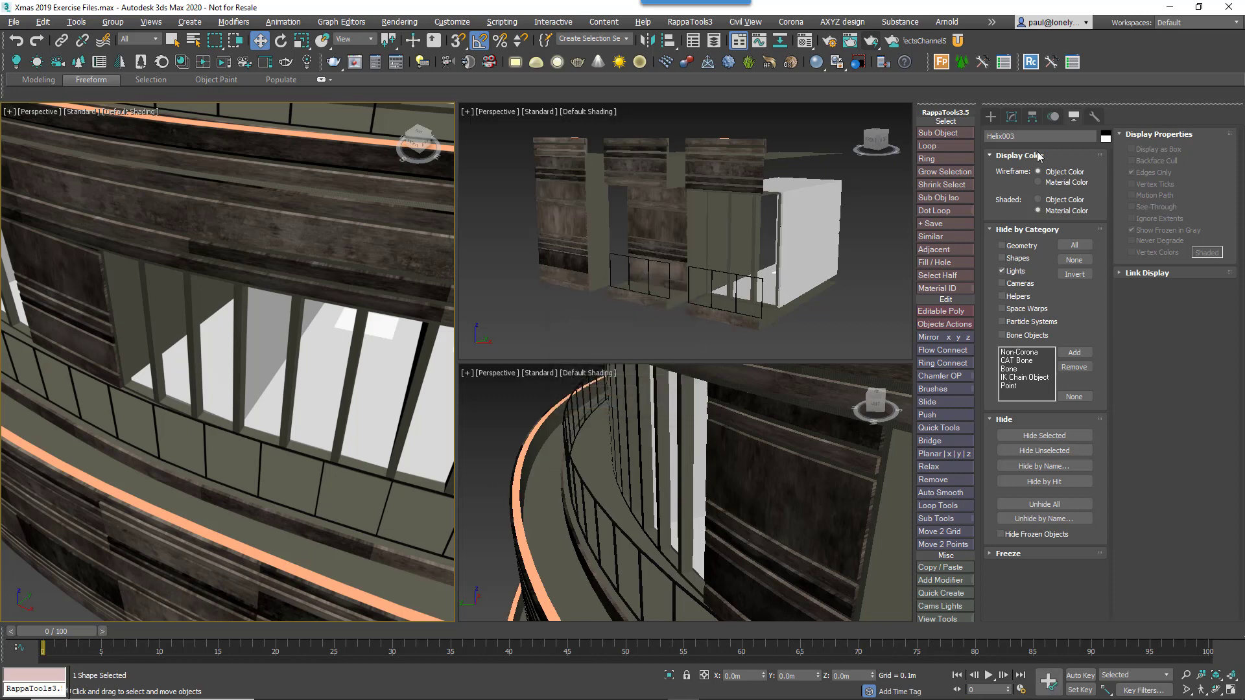
- Set Helix003's Radius 1 to about 21.2m and Radius 2 to 1.53m
left_click(1011, 117)
left_click(1056, 183)
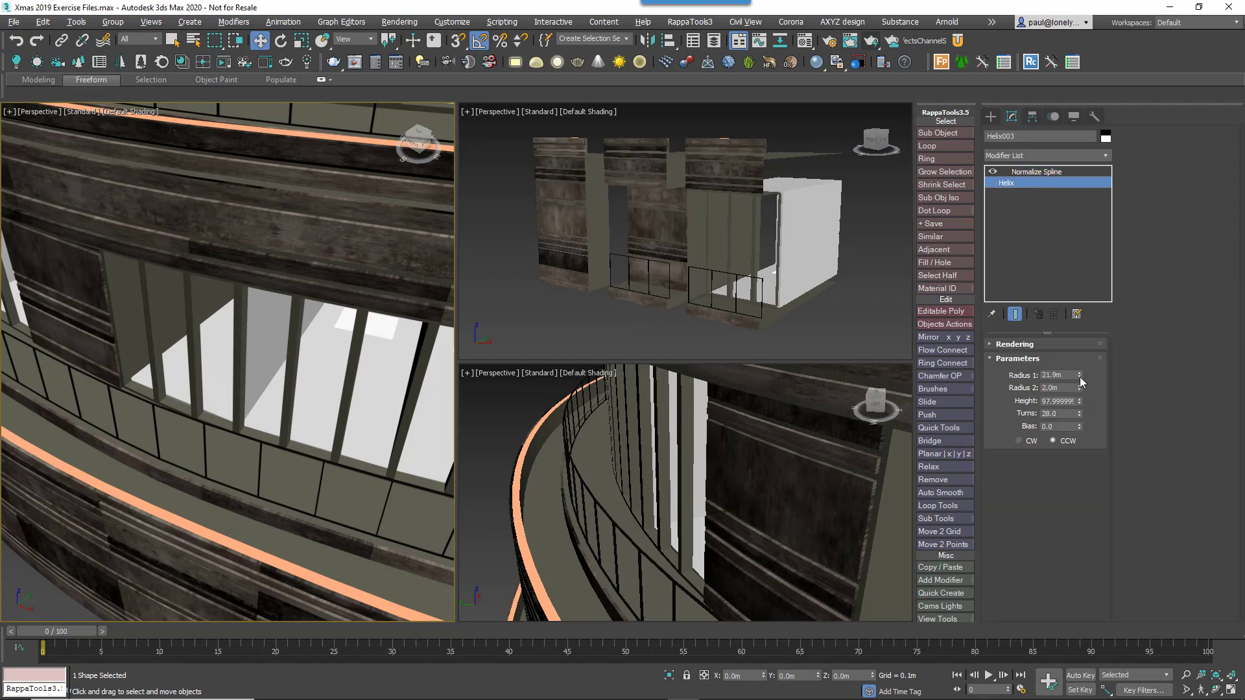
left_click_drag(1080, 376, 1088, 396)
scroll(249, 395, "down", 10)
middle_click_drag(249, 396, 598, 445, "alt")
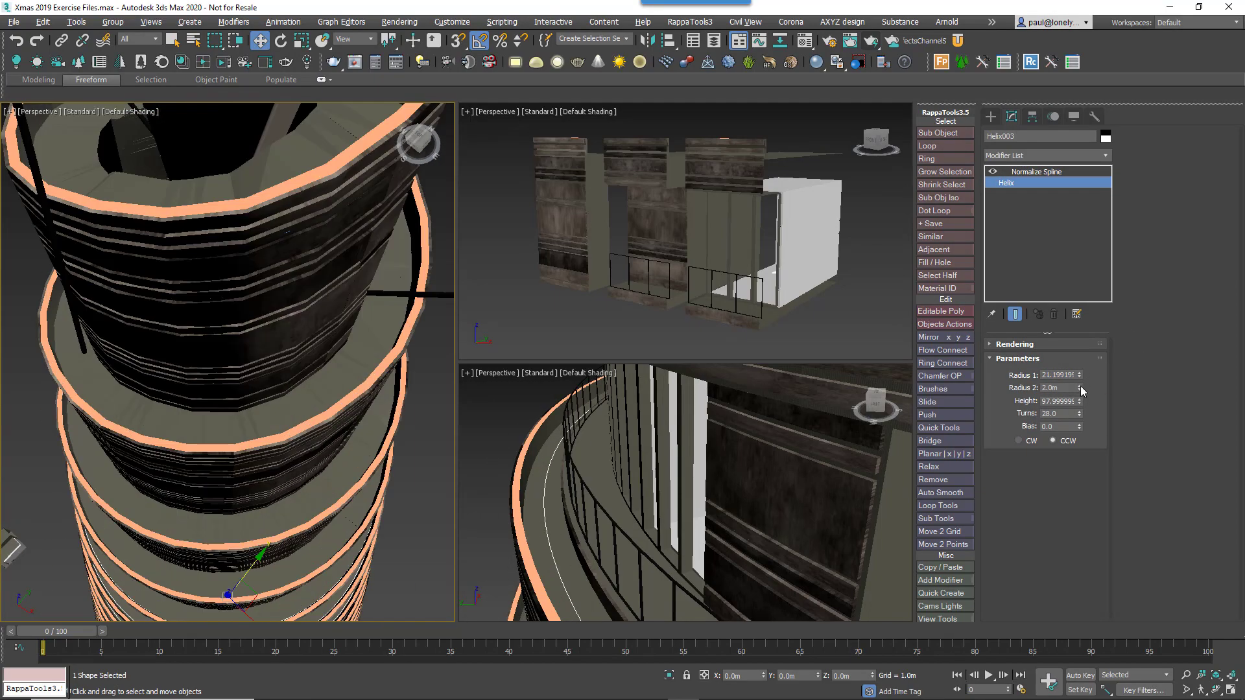
left_click_drag(1080, 389, 1081, 407)
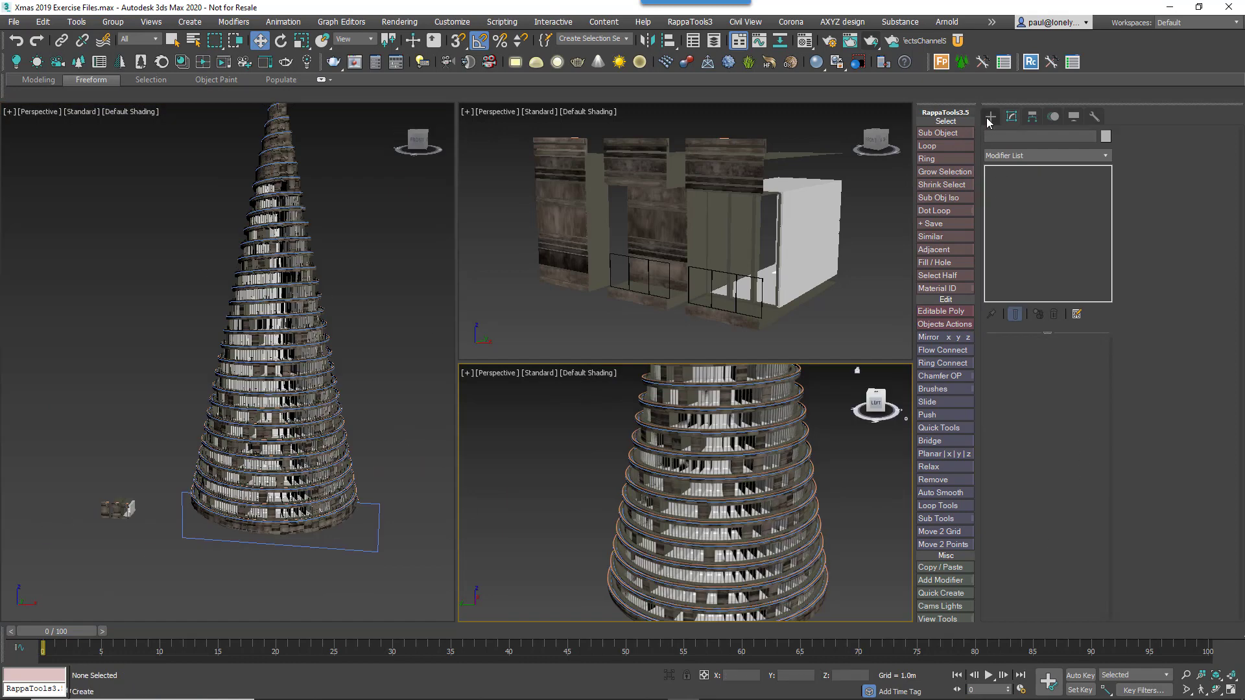
- Create a Forest Pro icon at the base of the tower
left_click(990, 116)
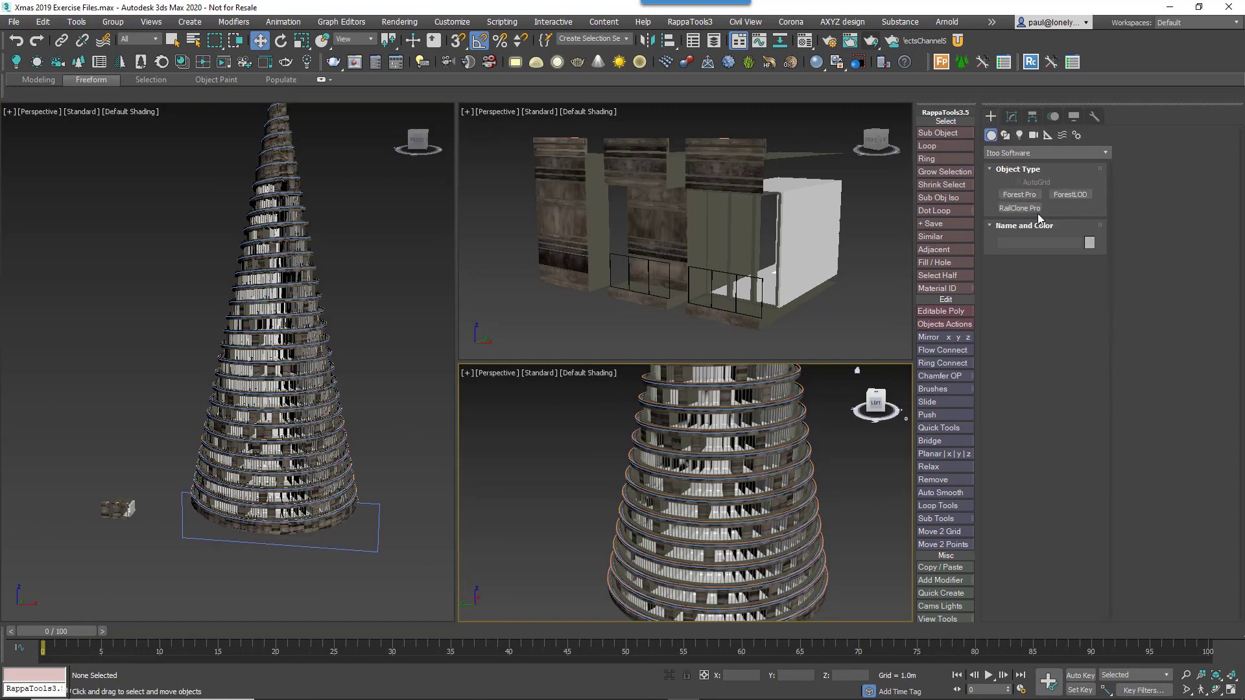
left_click(1019, 194)
left_click(237, 528)
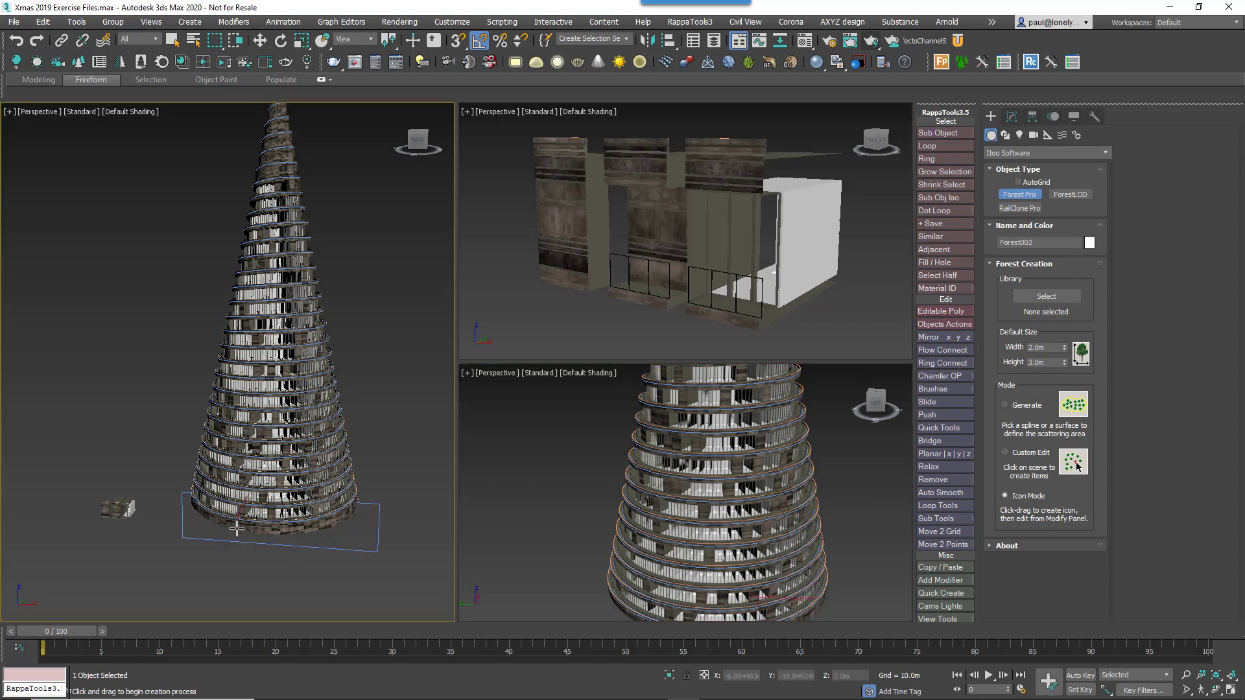
left_click_drag(236, 528, 322, 600)
- Import Norway Spruce 1 from the Forest library as the forest's geometry
left_click(1009, 118)
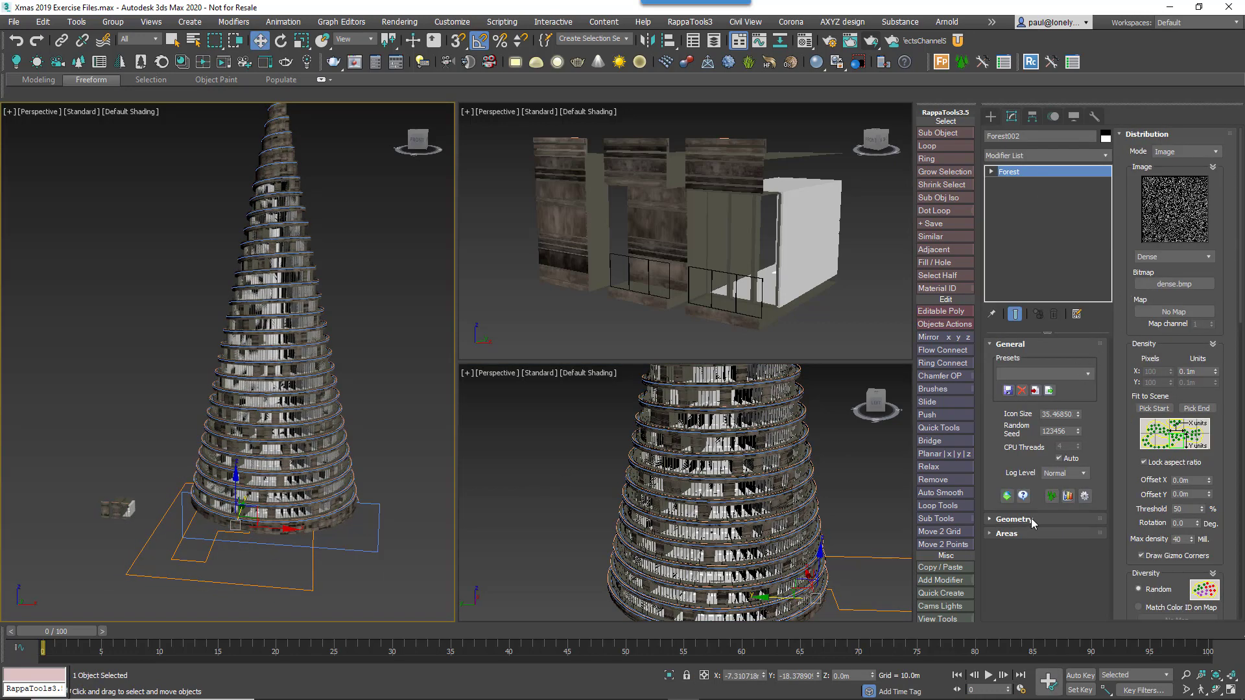
left_click(1029, 519)
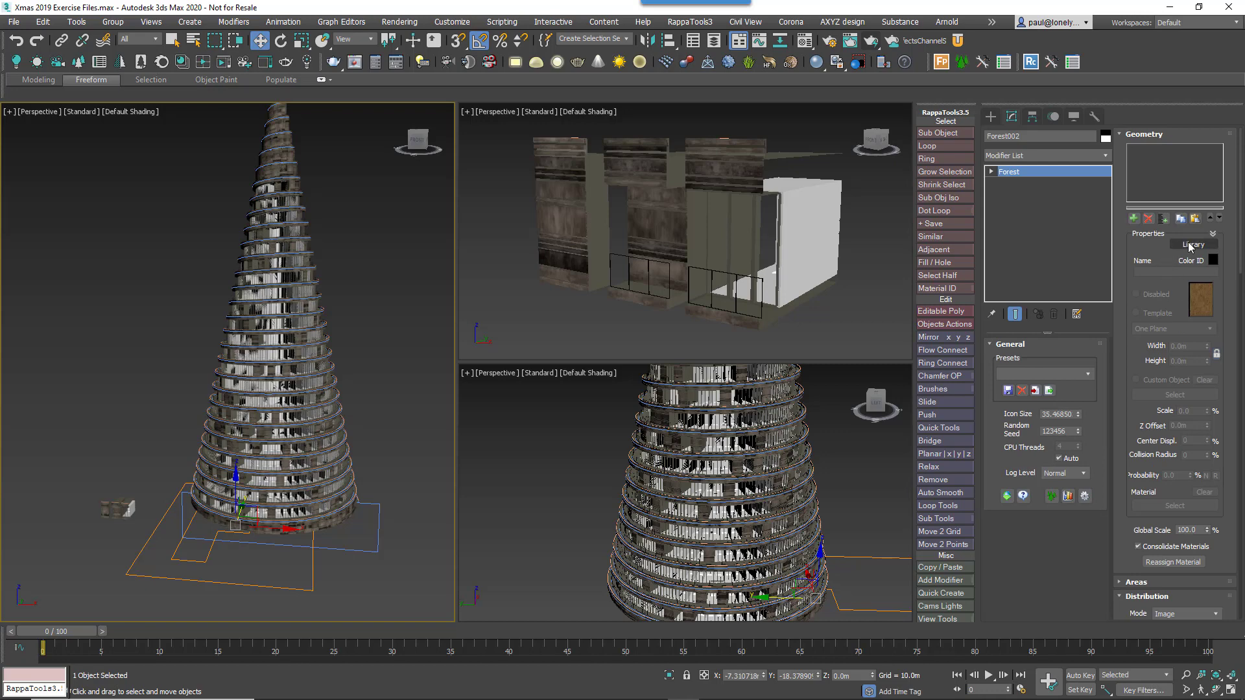
left_click(1191, 245)
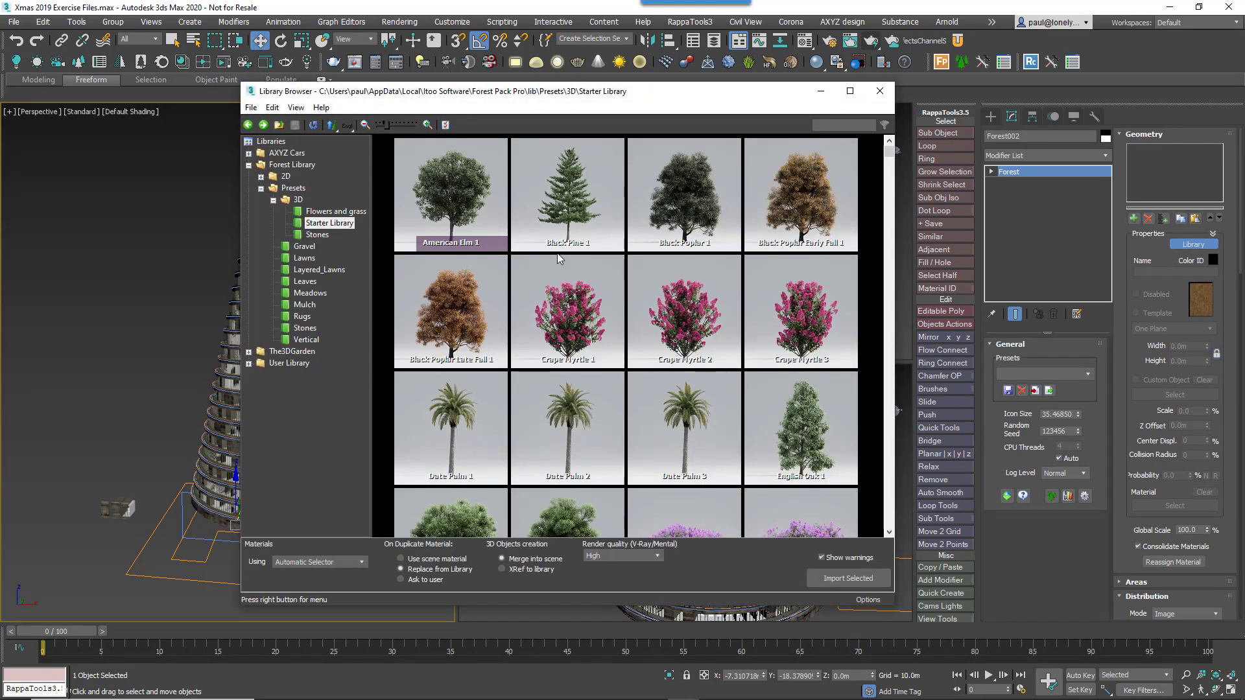
scroll(572, 390, "down", 6)
left_click(454, 389)
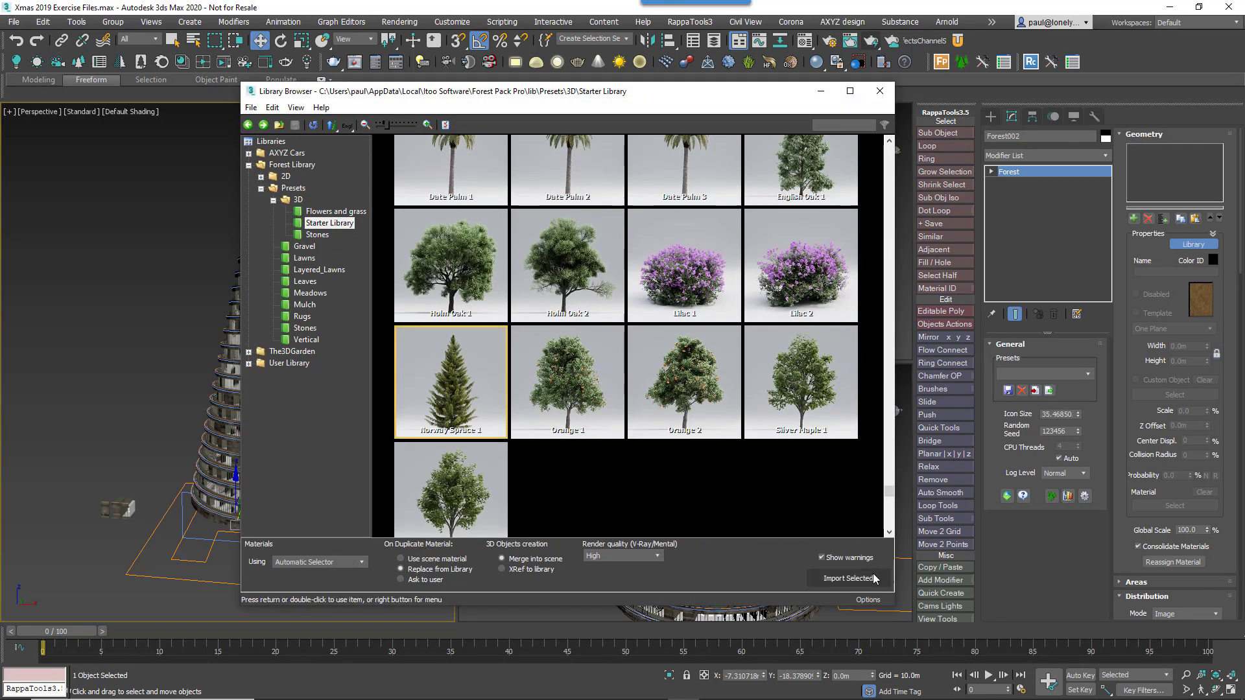
left_click(847, 578)
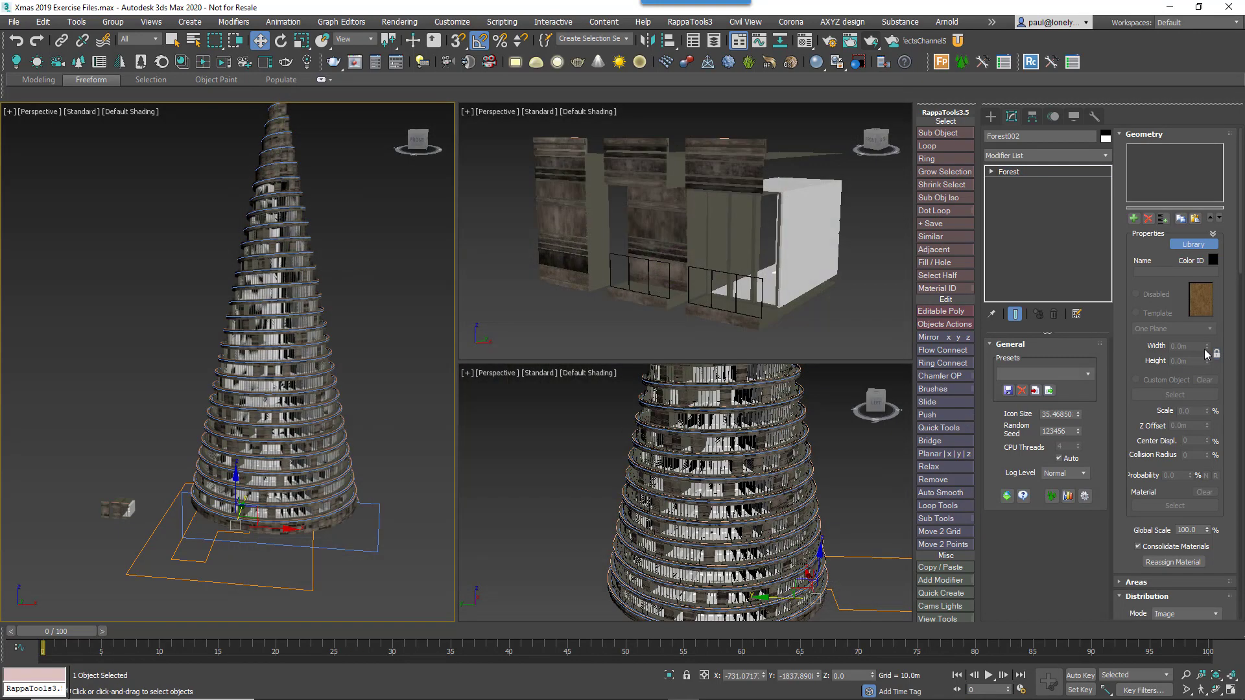
- Distribute the spruces along the Helix003 path with 5.0m spacing
left_click(1136, 134)
left_click(1175, 153)
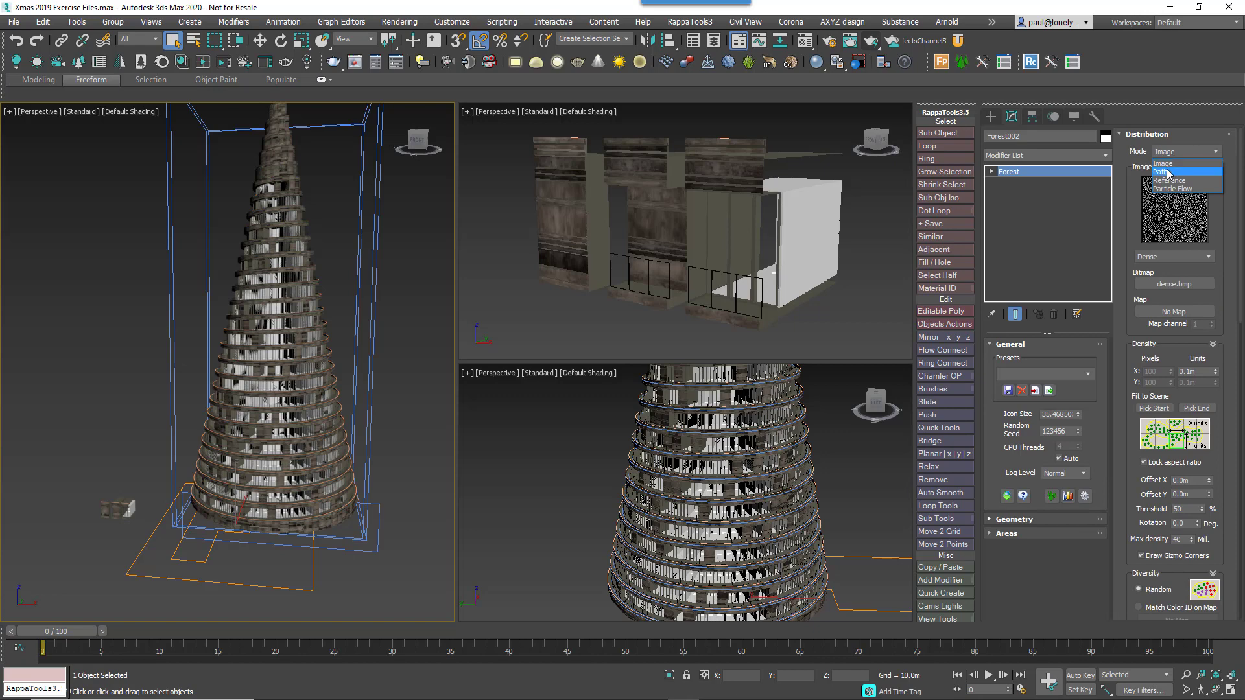
left_click(1200, 188)
left_click(1192, 274)
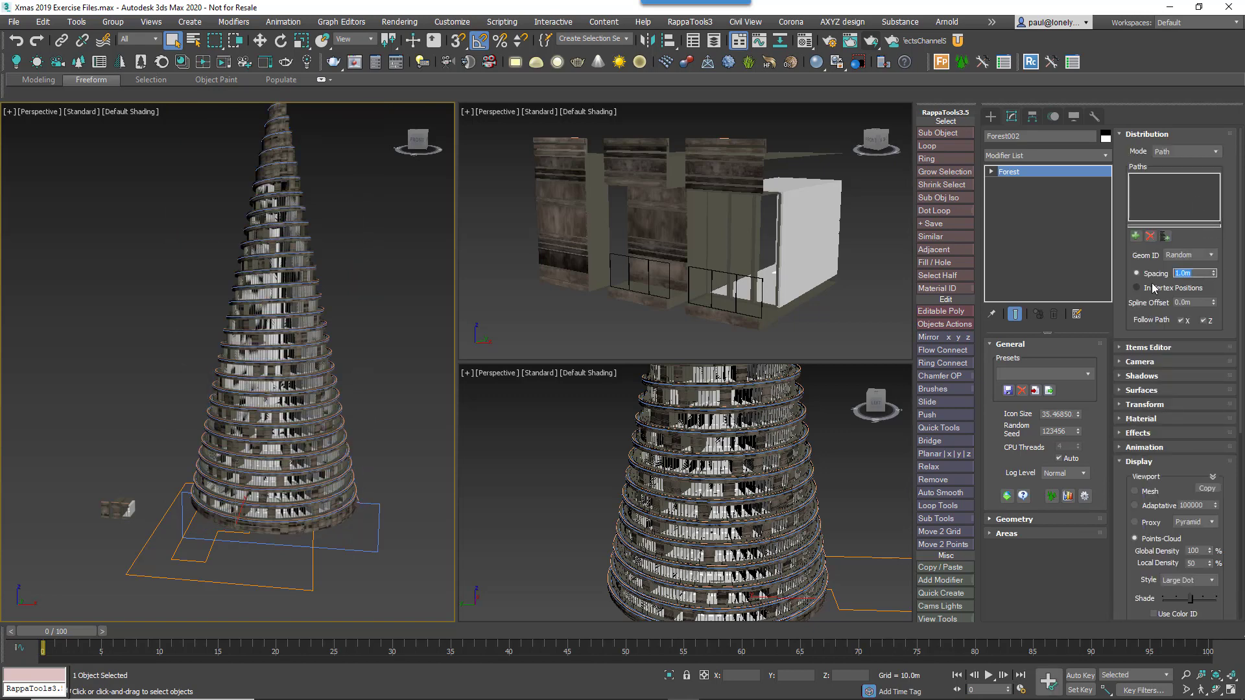
type("5")
key("Return")
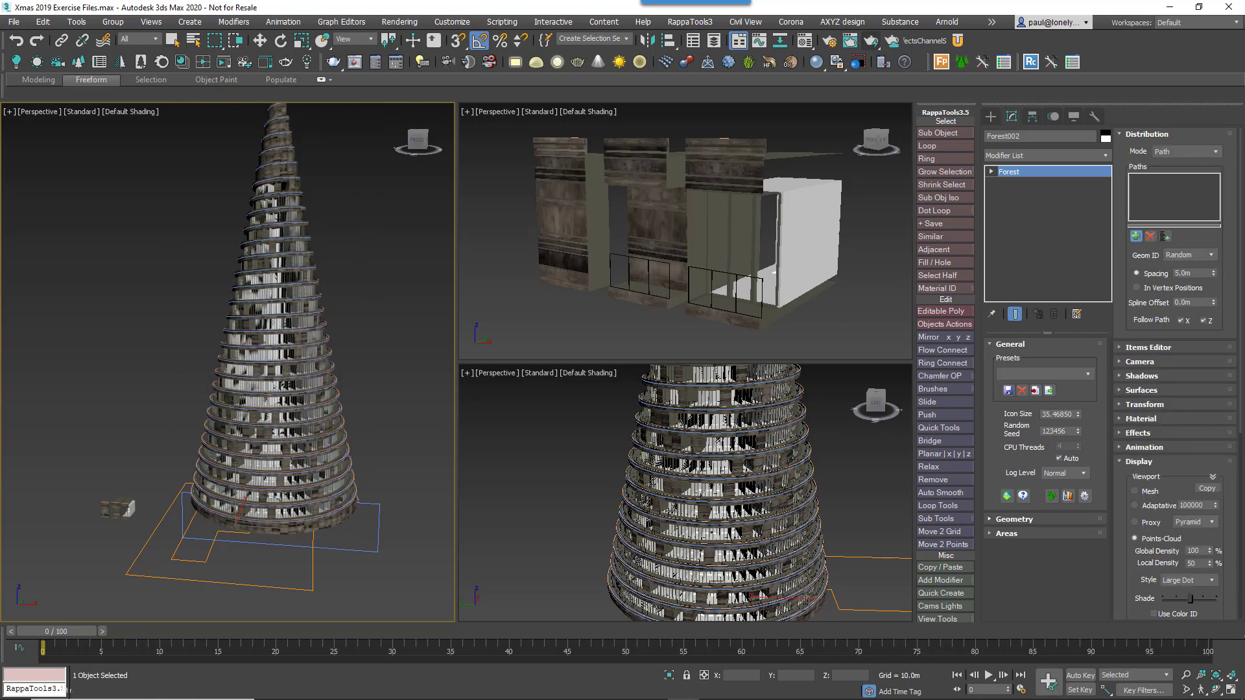
scroll(527, 457, "up", 10)
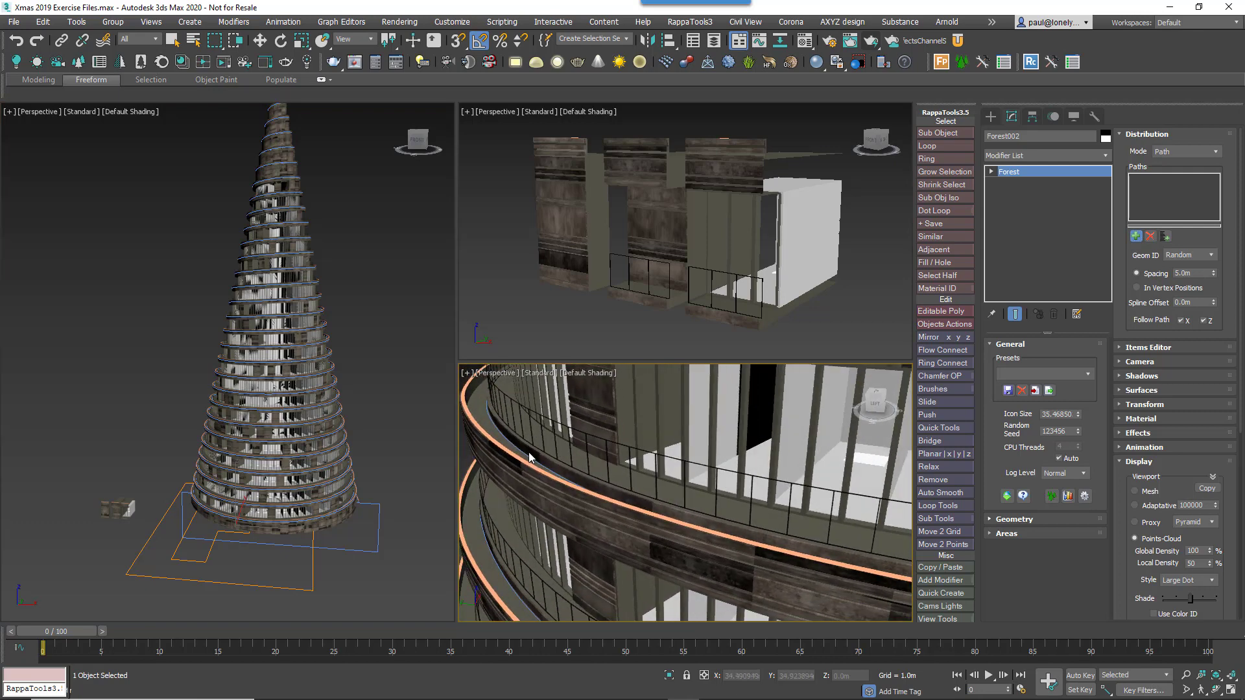
left_click(527, 457)
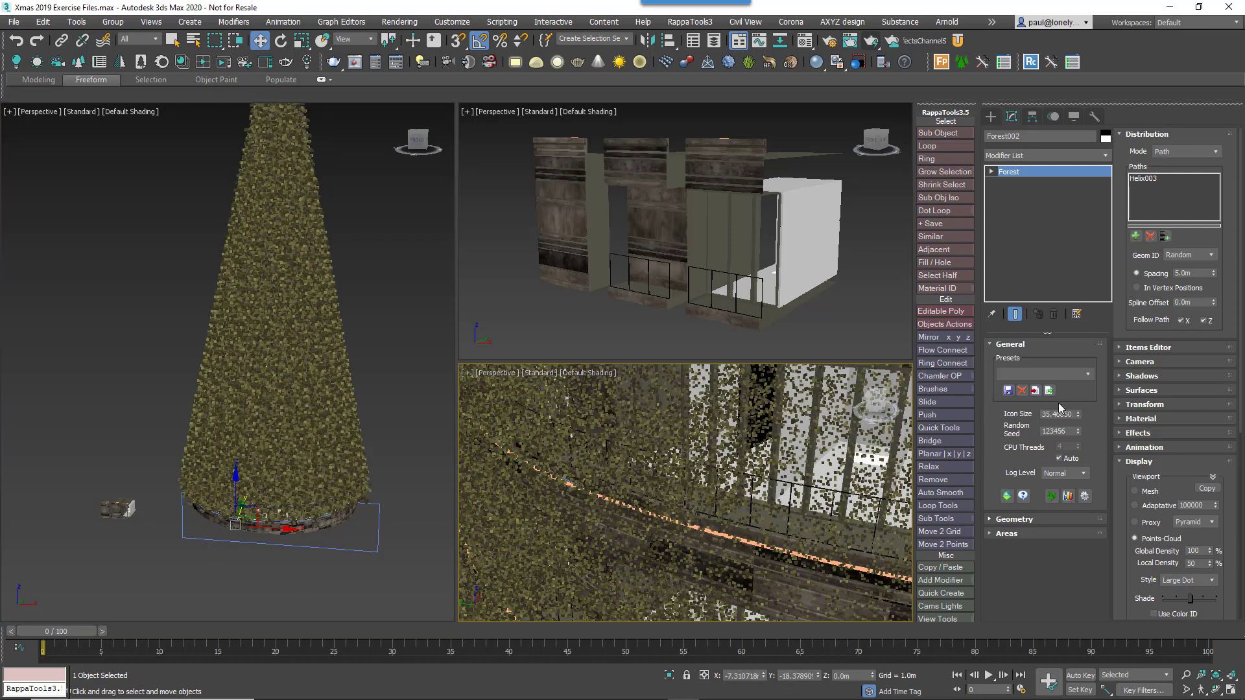
- Scale the scattered spruces down to 14% in the Geometry settings
left_click(1025, 519)
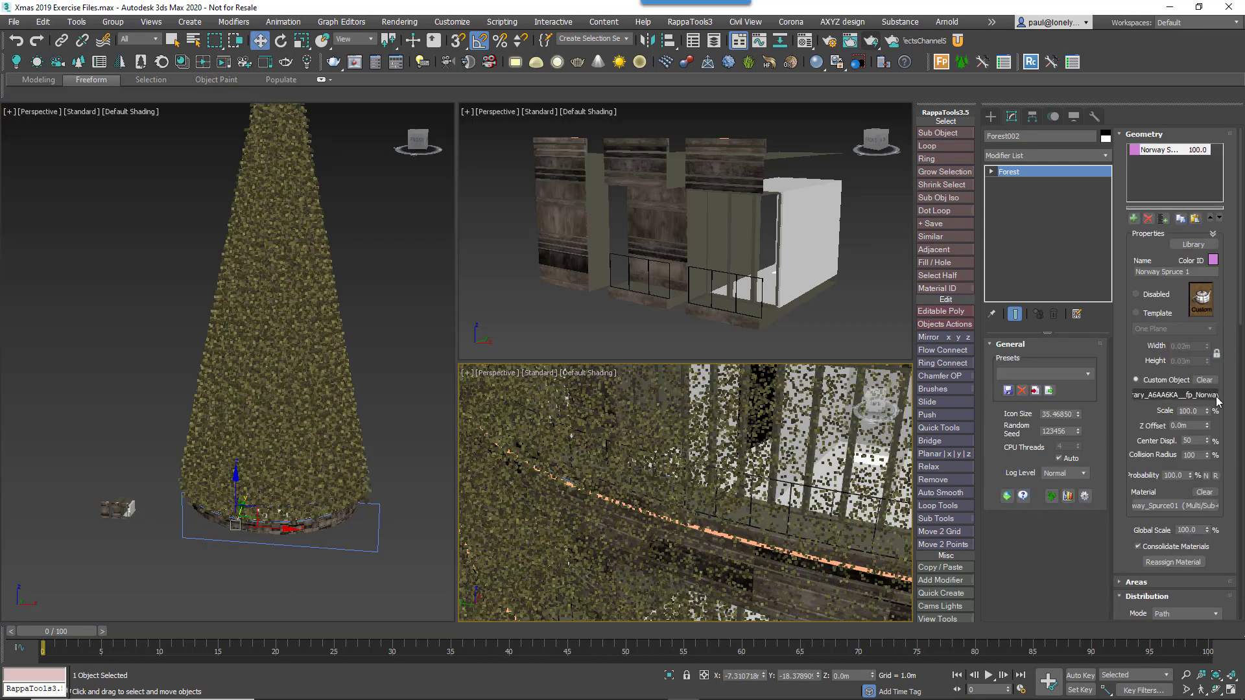
left_click_drag(1207, 411, 1219, 467)
middle_click_drag(797, 485, 820, 467, "alt")
scroll(820, 467, "down", 10)
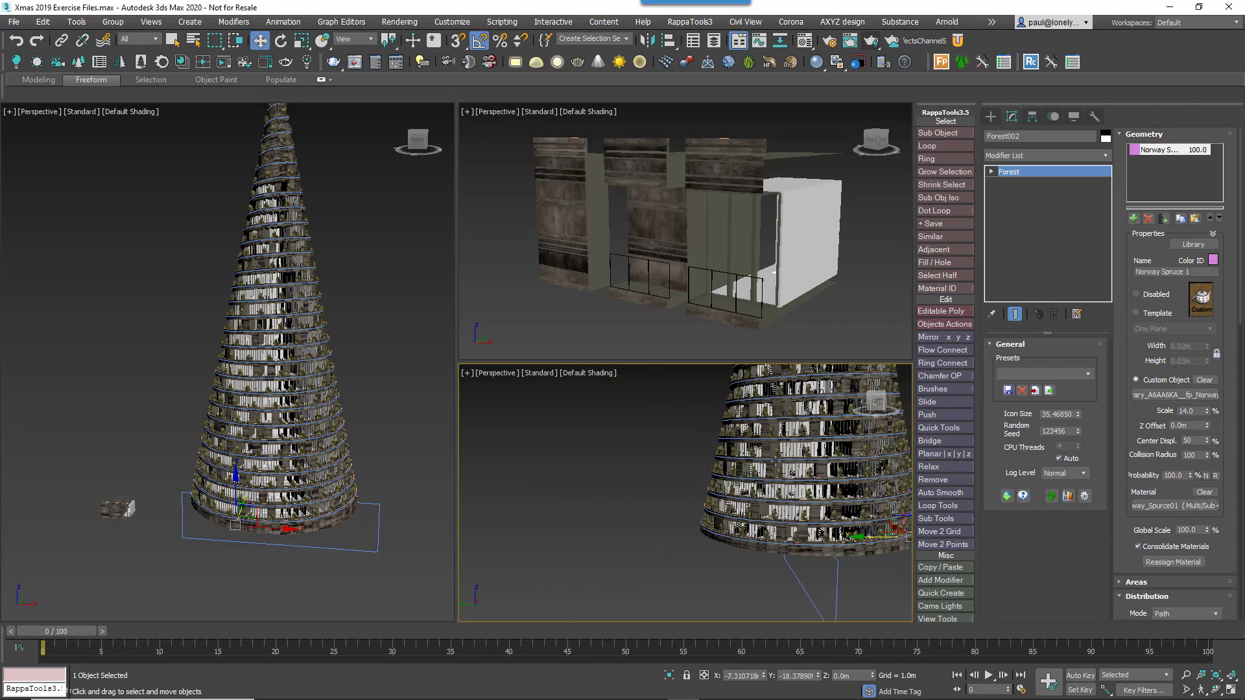
scroll(776, 459, "up", 8)
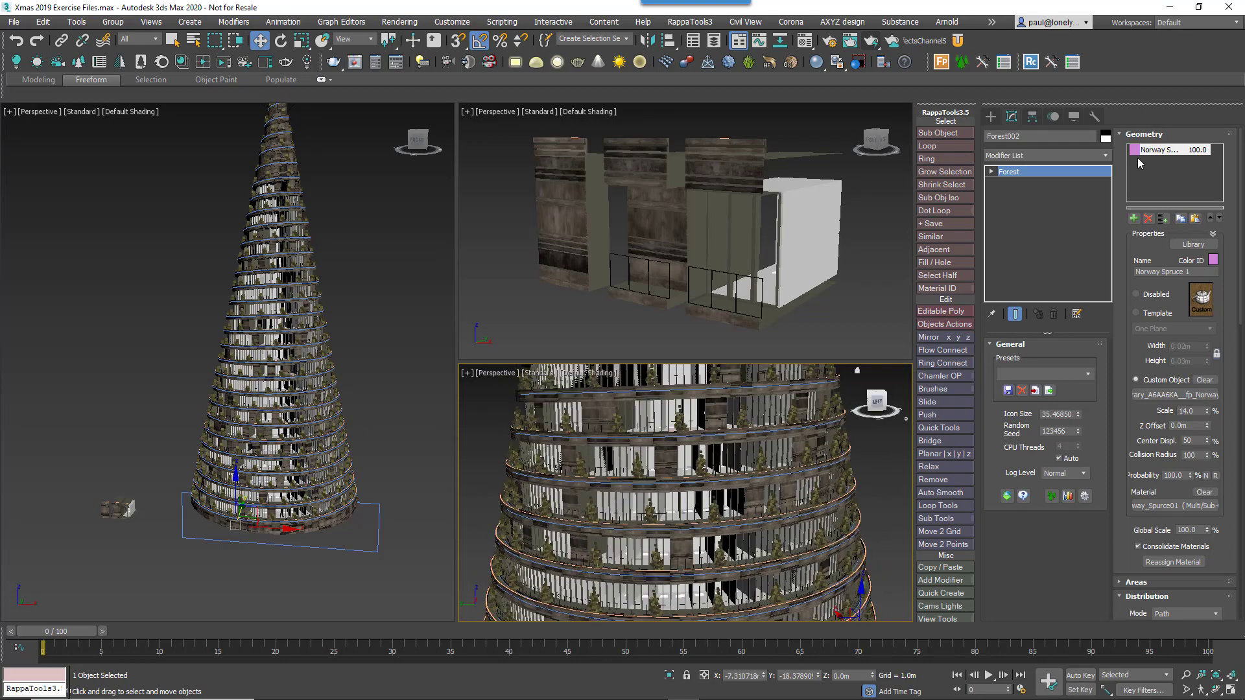
left_click(1144, 133)
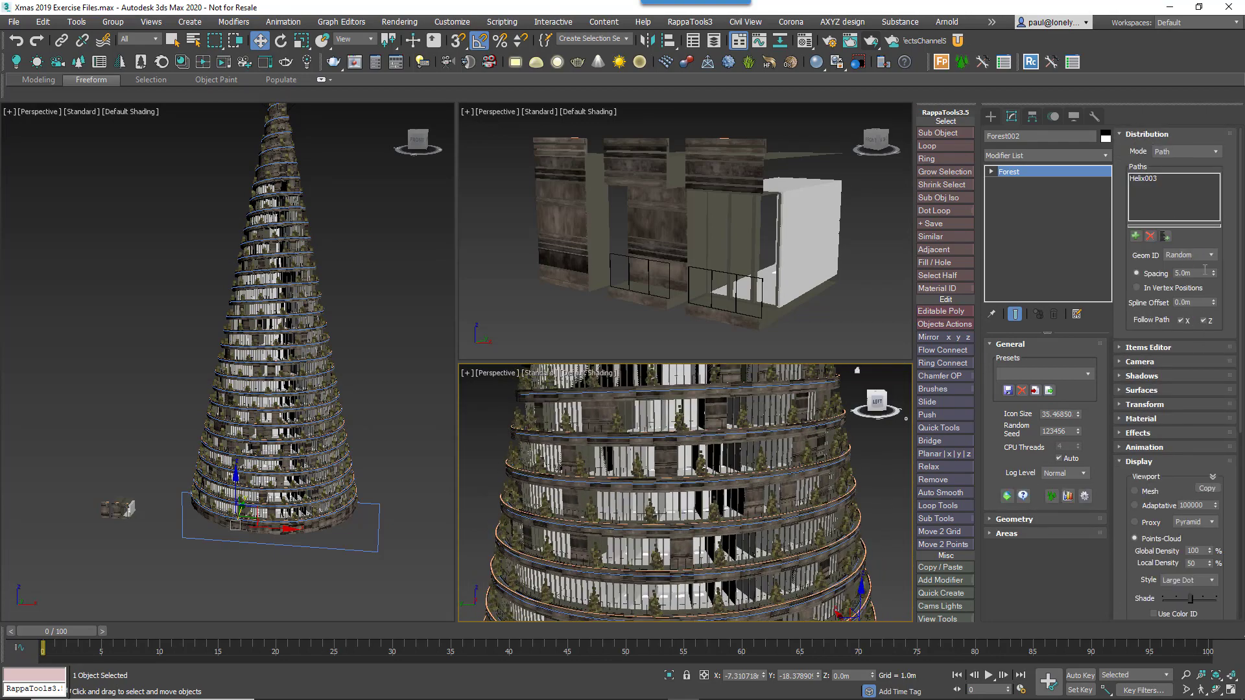
- Reduce the spruce spacing along the helix to 1.45m
left_click_drag(1213, 273, 1222, 324)
left_click(1145, 135)
left_click(1140, 163)
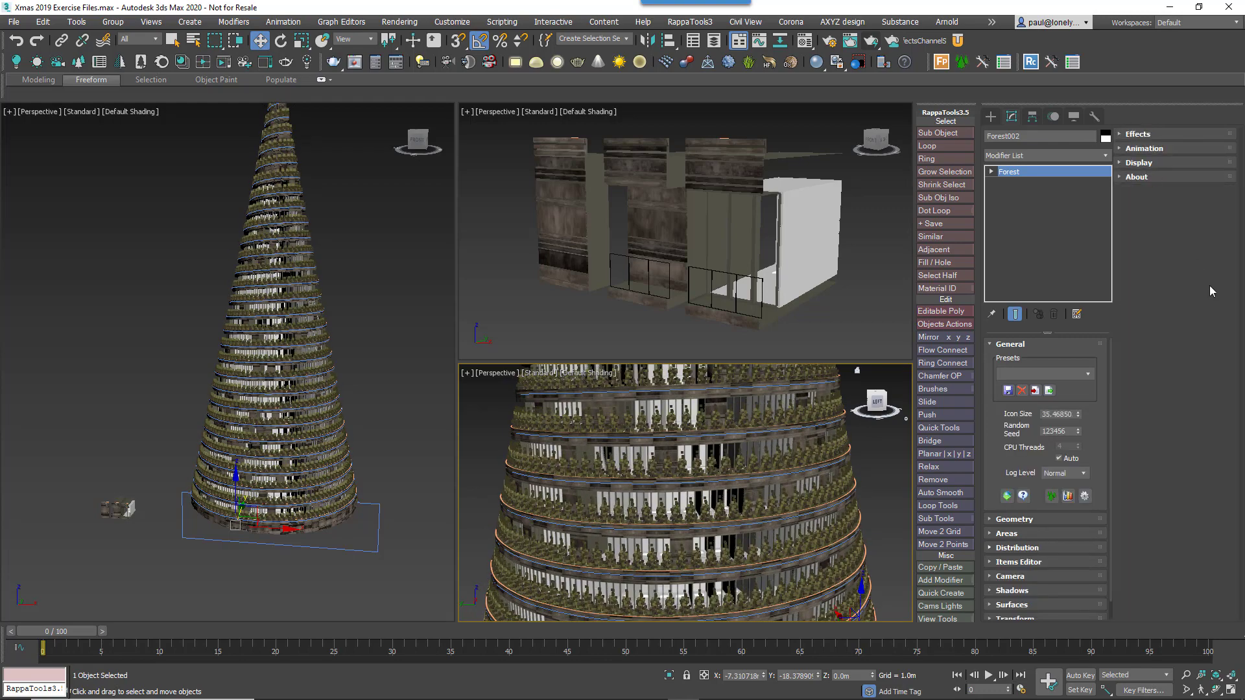
- Enable random rotation and random scale in the spruces' Transform rollout
left_click(1016, 619)
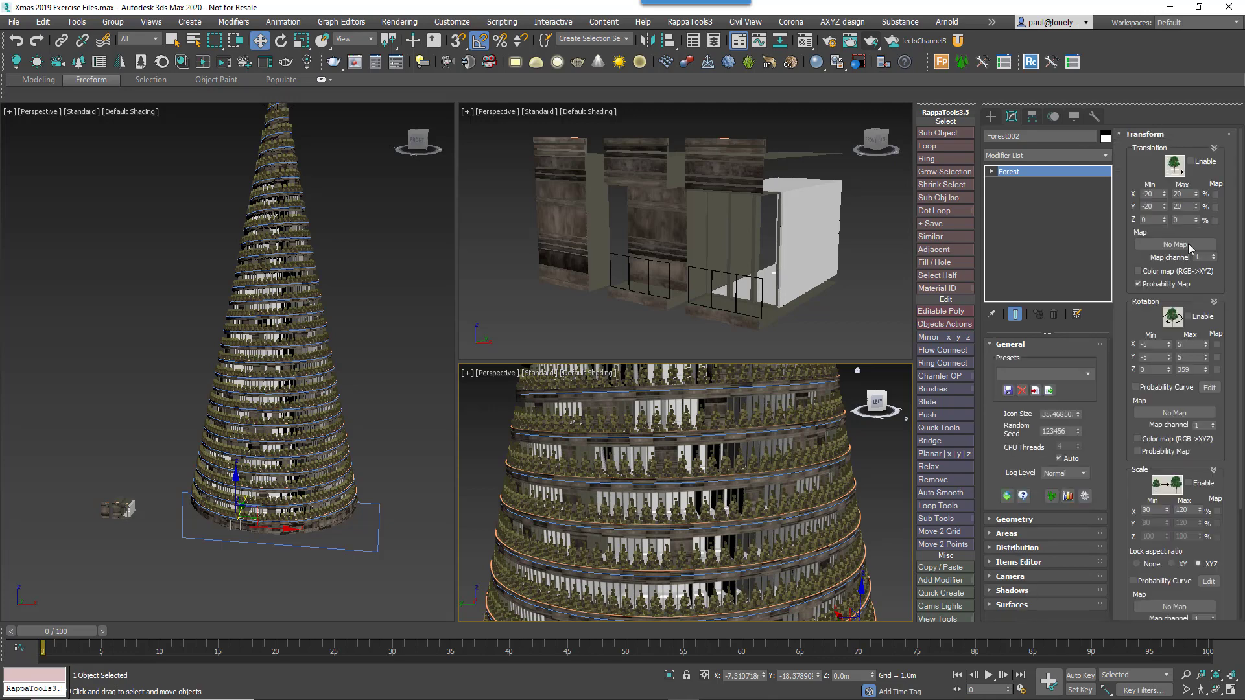
left_click(1206, 318)
left_click(1204, 483)
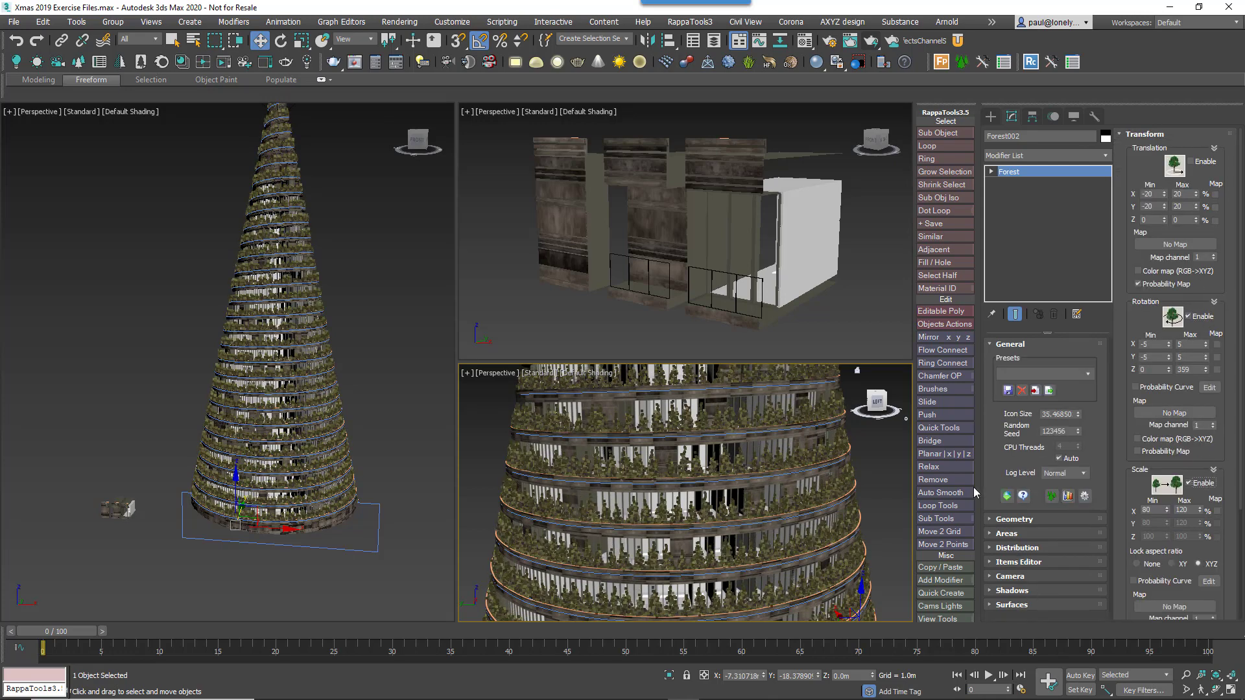
scroll(646, 524, "down", 3)
scroll(645, 524, "down", 6)
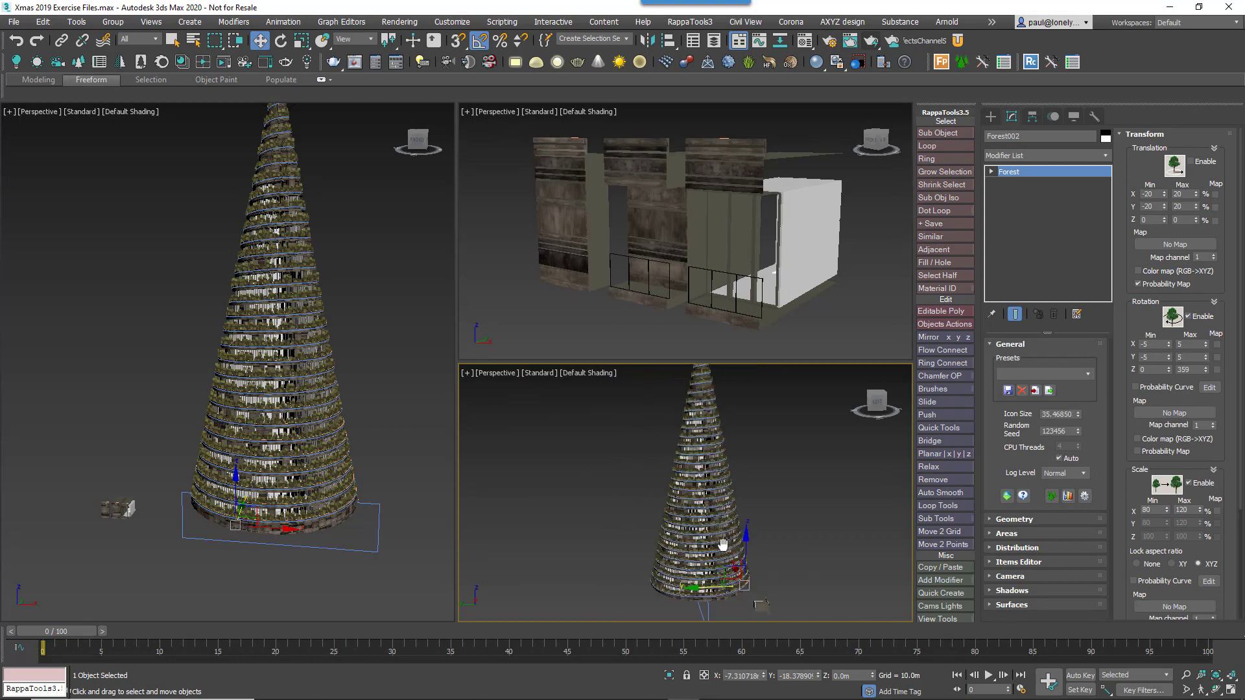
middle_click_drag(339, 485, 376, 525)
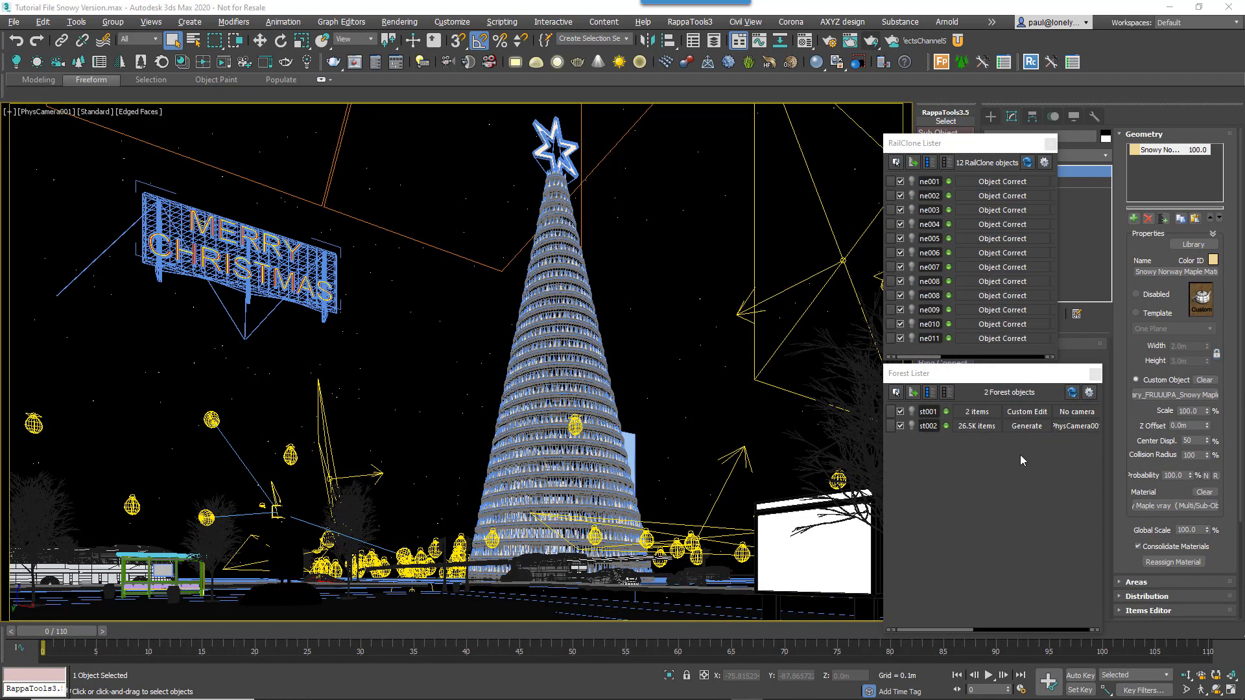
- Turn on display for RailClone buildings ne002 through ne011, including both ne008 objects
left_click(912, 337)
left_click(911, 327)
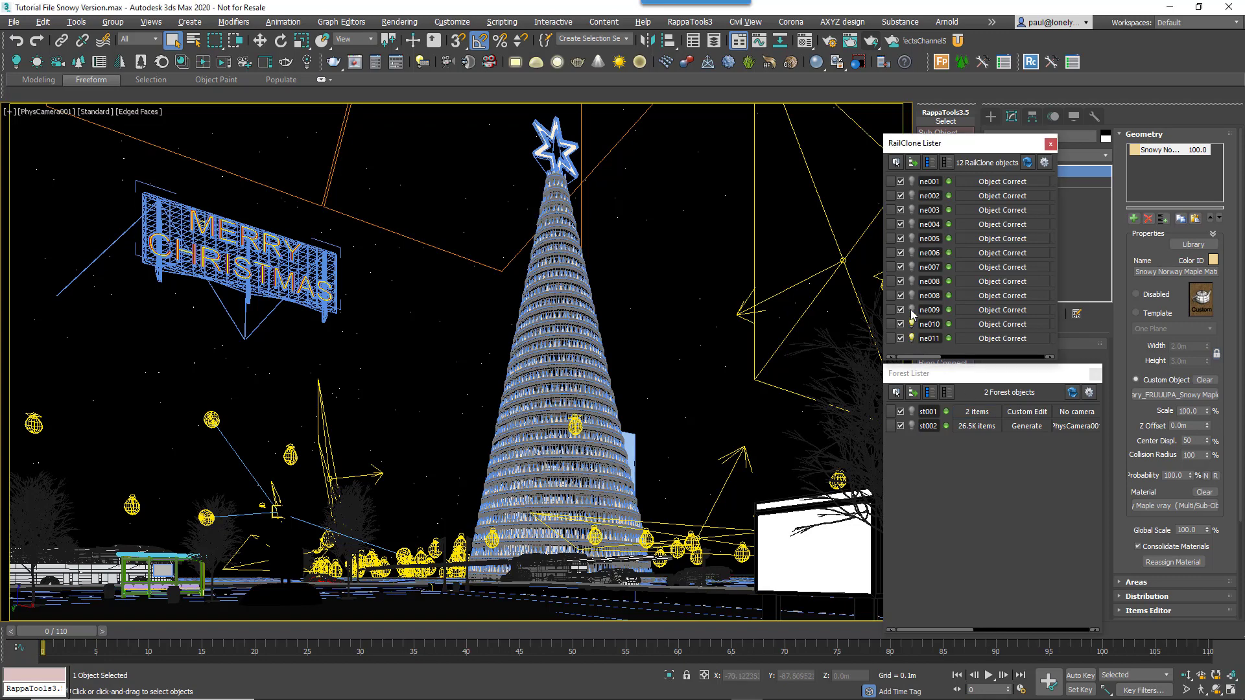
left_click(911, 310)
left_click(911, 296)
left_click(912, 281)
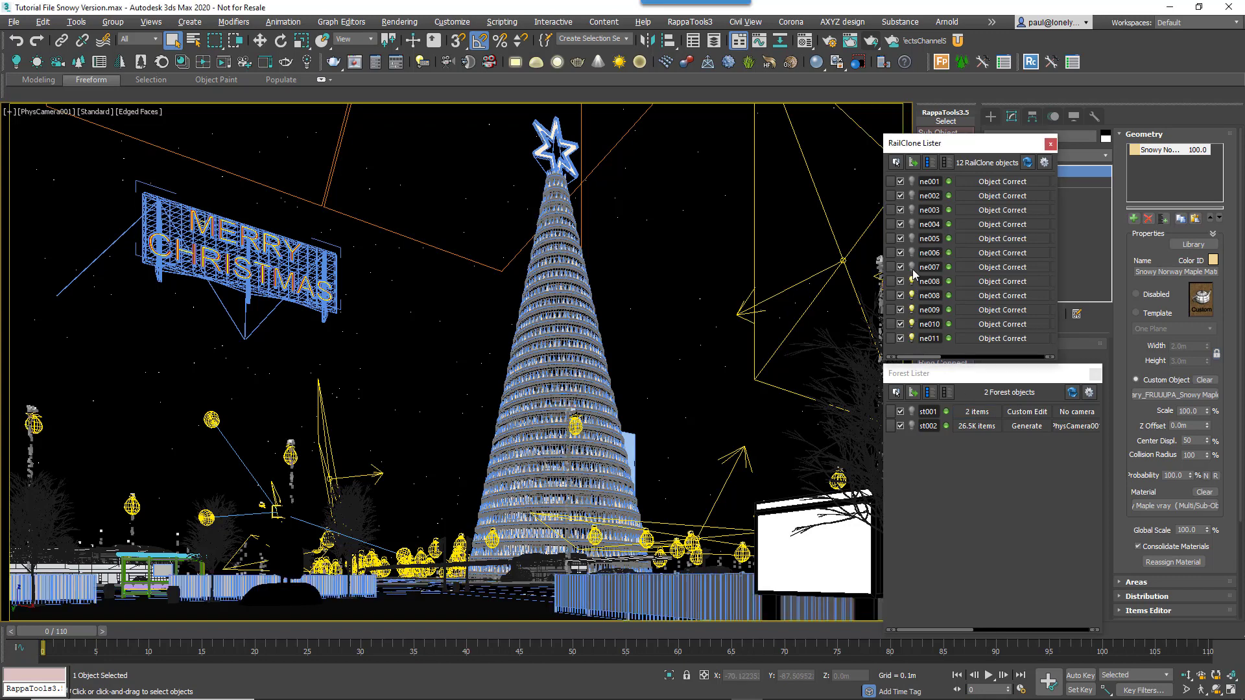
left_click(912, 267)
left_click(912, 253)
left_click(911, 238)
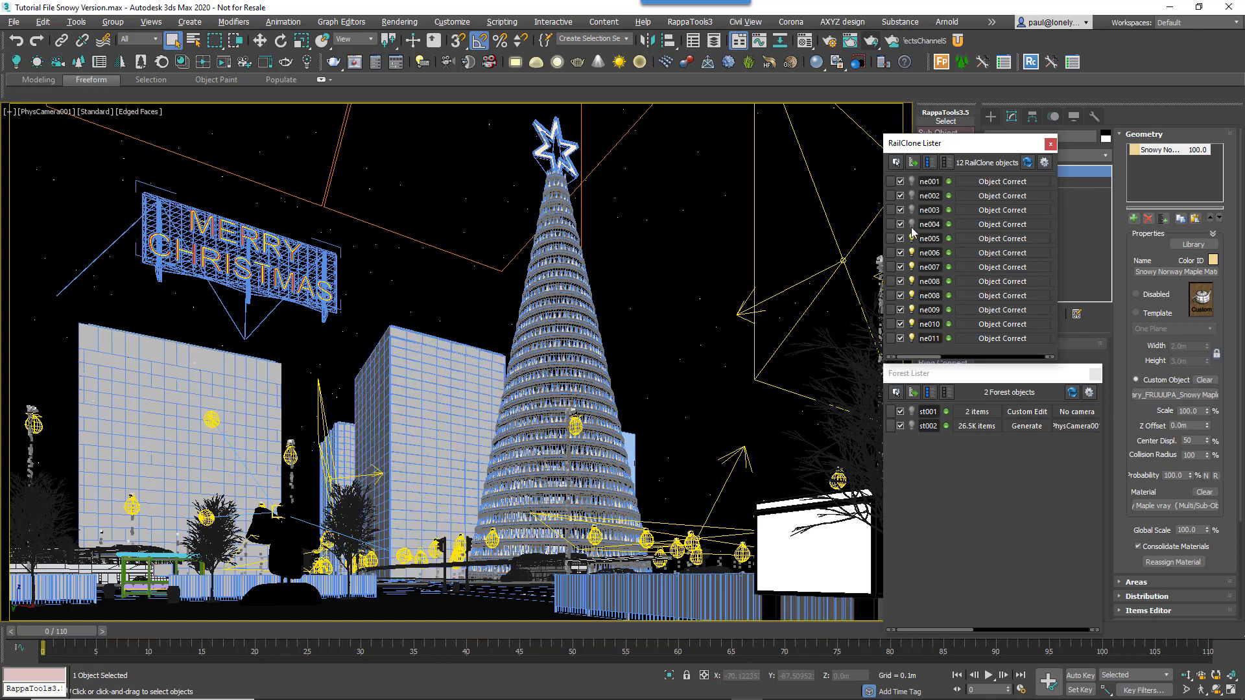
left_click(912, 224)
left_click(911, 210)
left_click(912, 196)
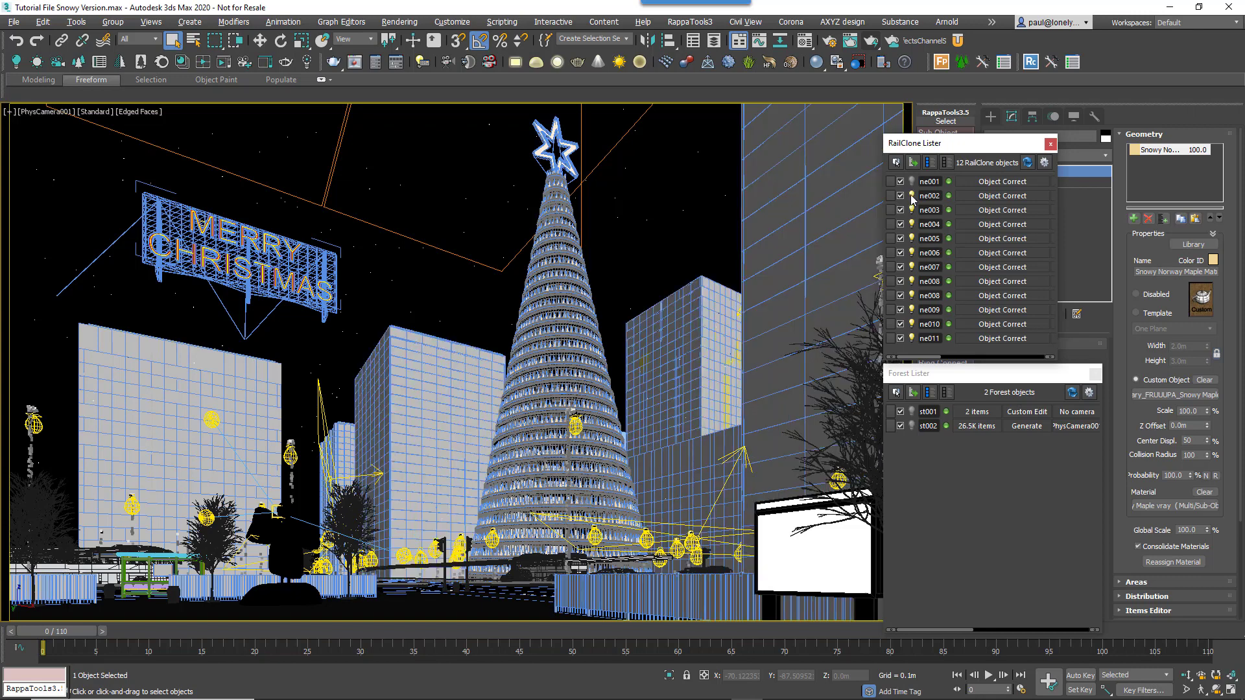
- Show the snowy scatters st002 and st001, then browse and close the Forest Library
left_click(911, 427)
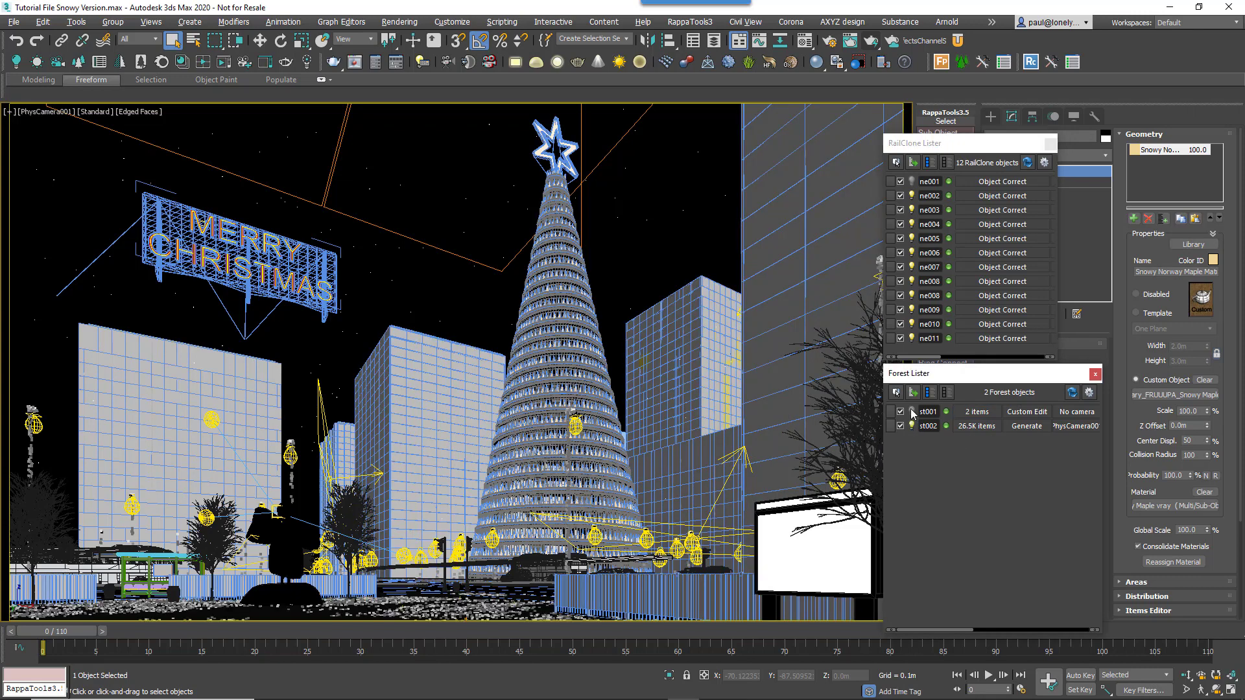
left_click(912, 413)
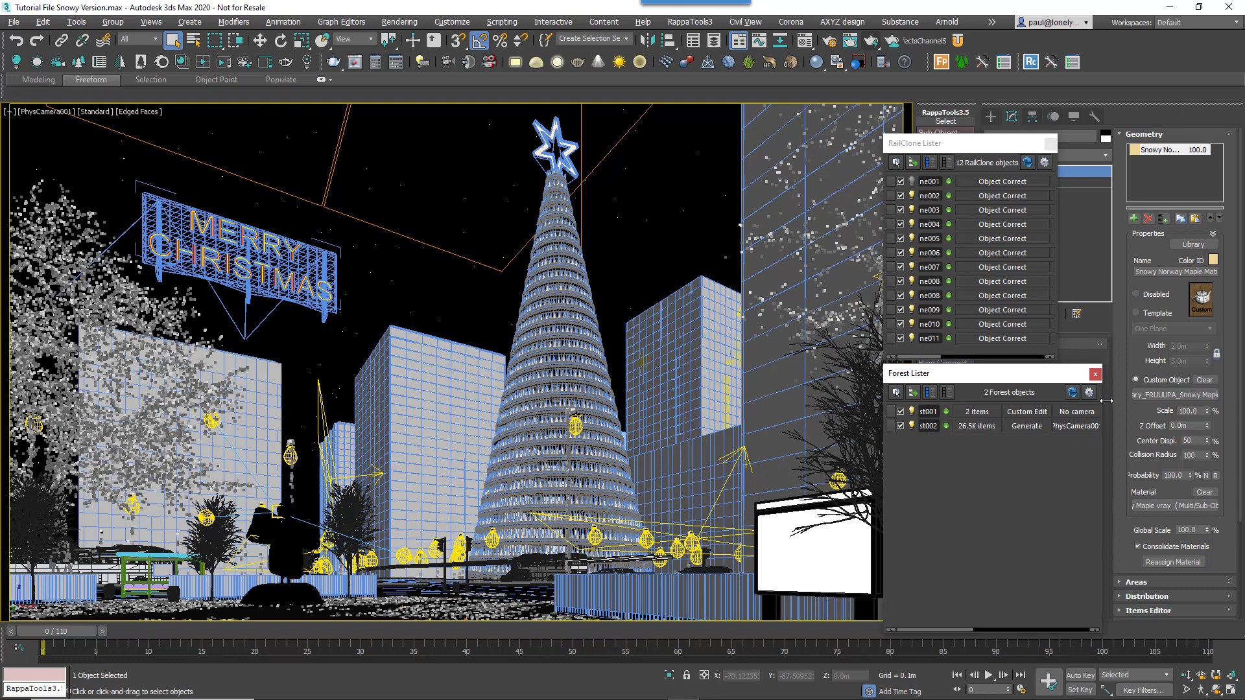
left_click(1193, 244)
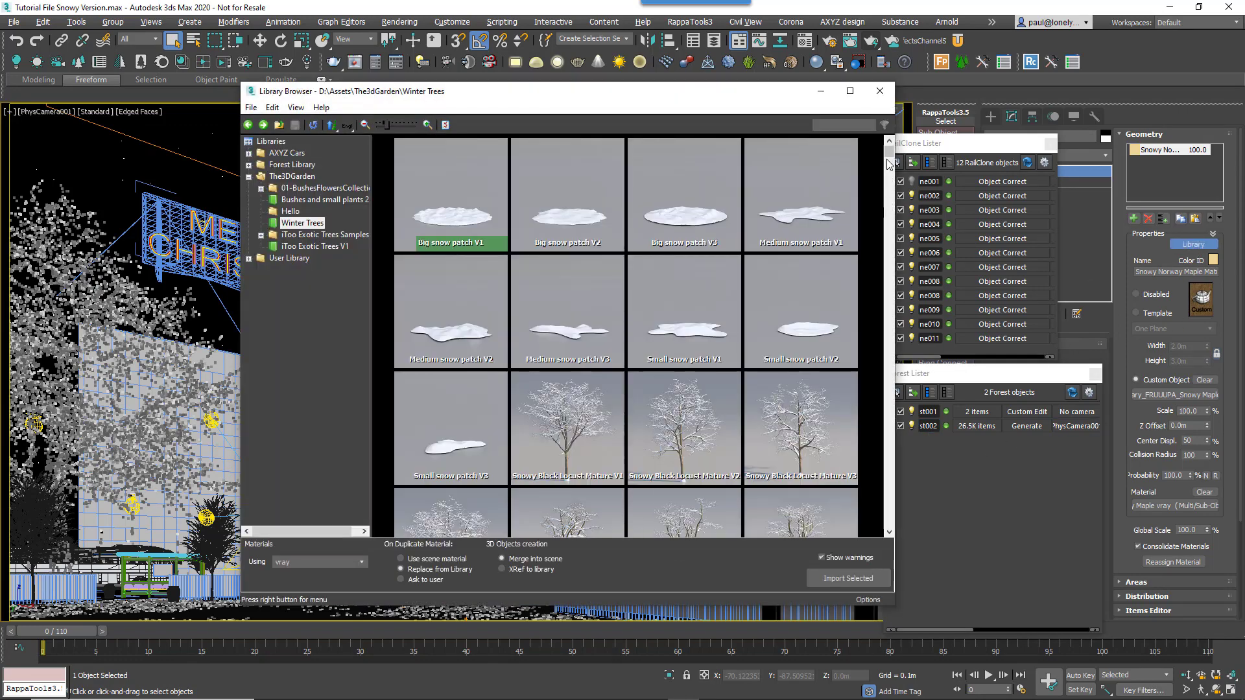
left_click_drag(888, 163, 908, 512)
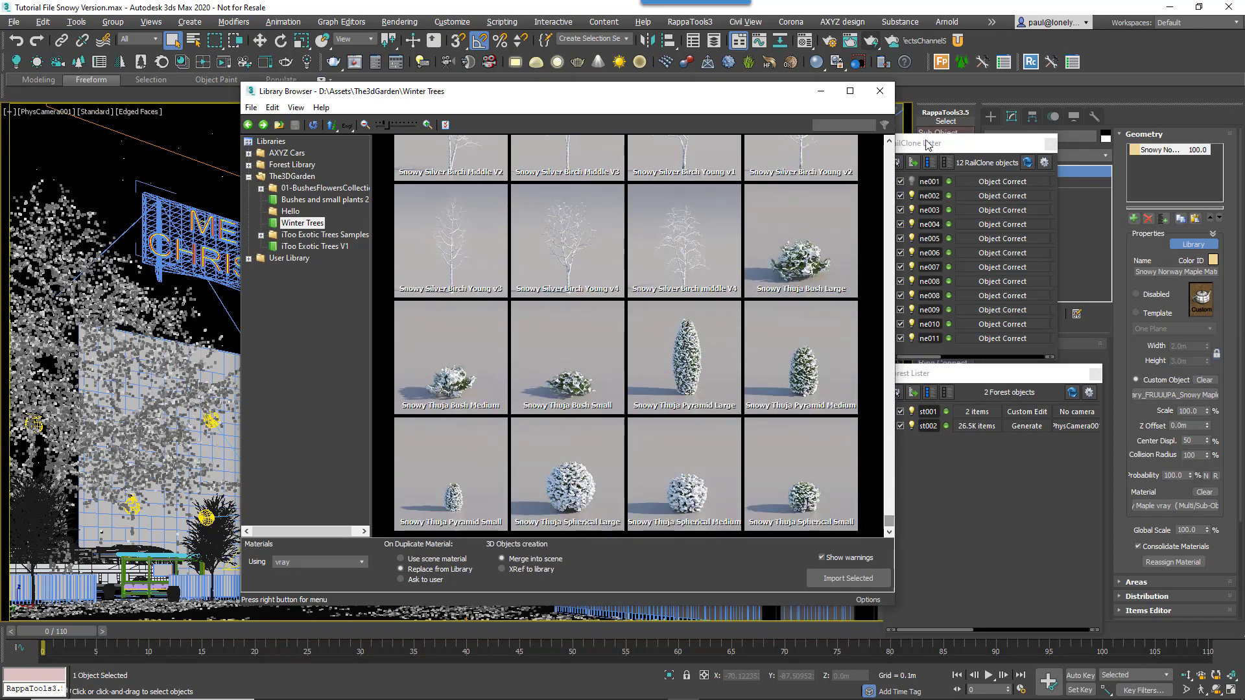
left_click(881, 91)
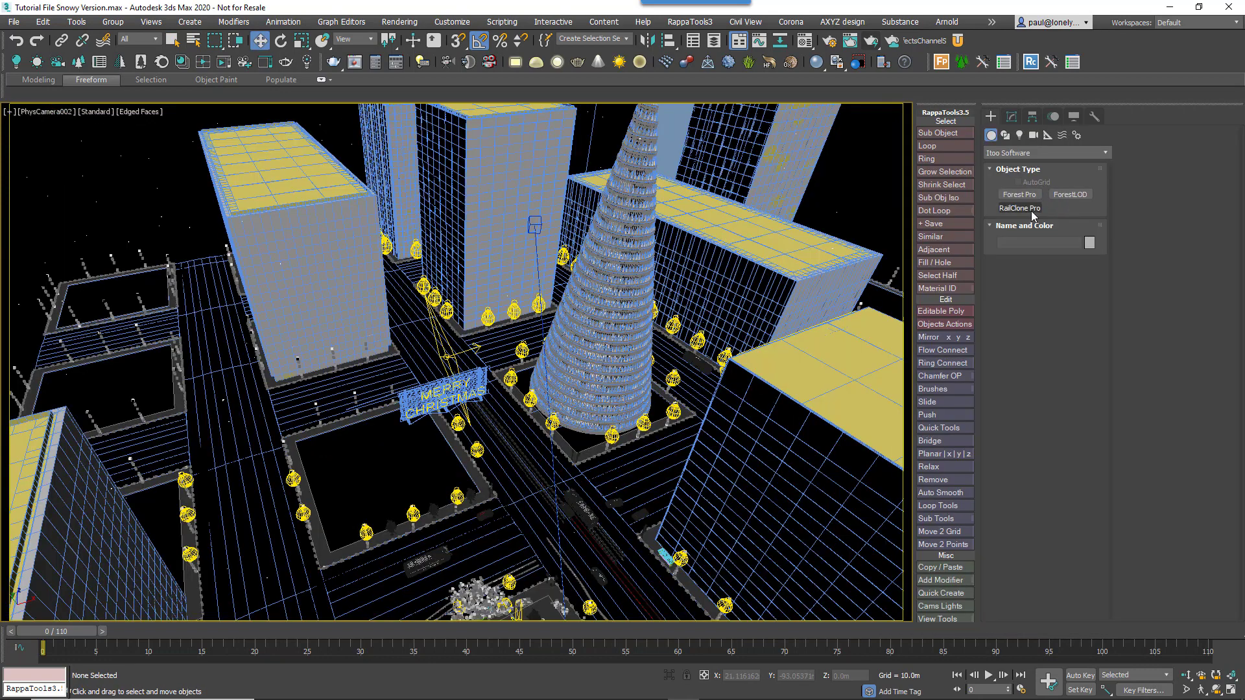
- Create a new RailClone Pro object in the city
left_click(1031, 211)
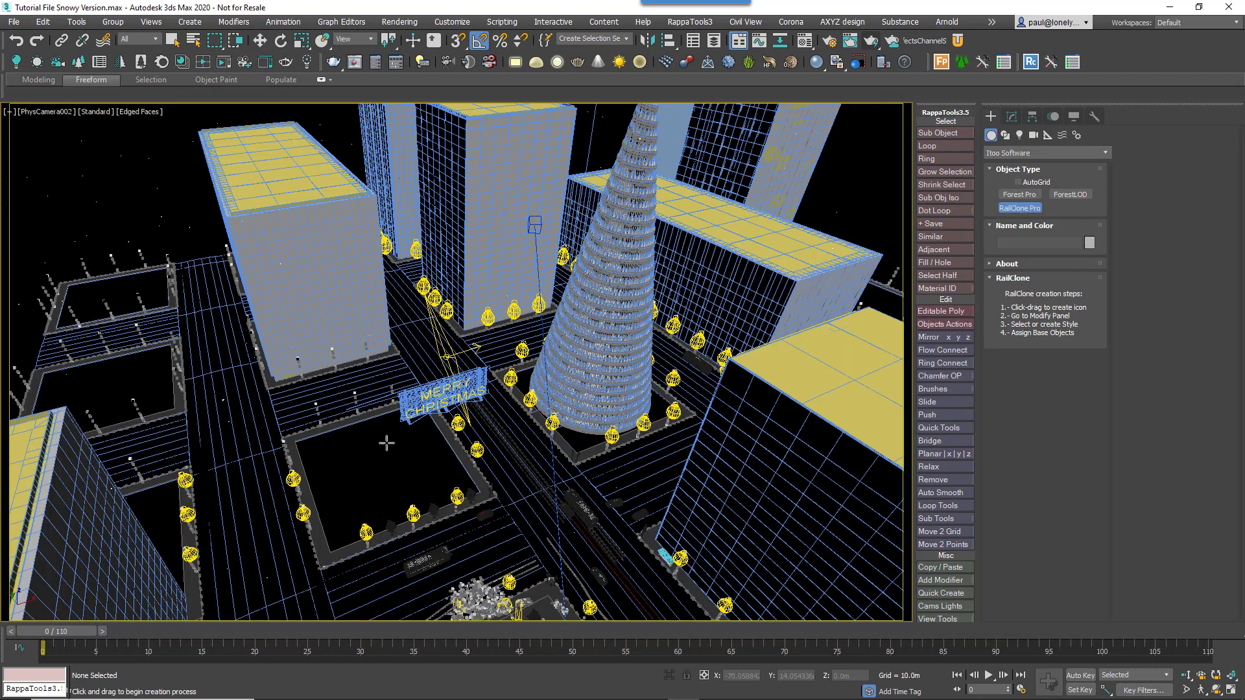
left_click_drag(360, 469, 417, 492)
right_click(417, 492)
- Import the Building D style from the RailClone Library Browser
left_click(1011, 116)
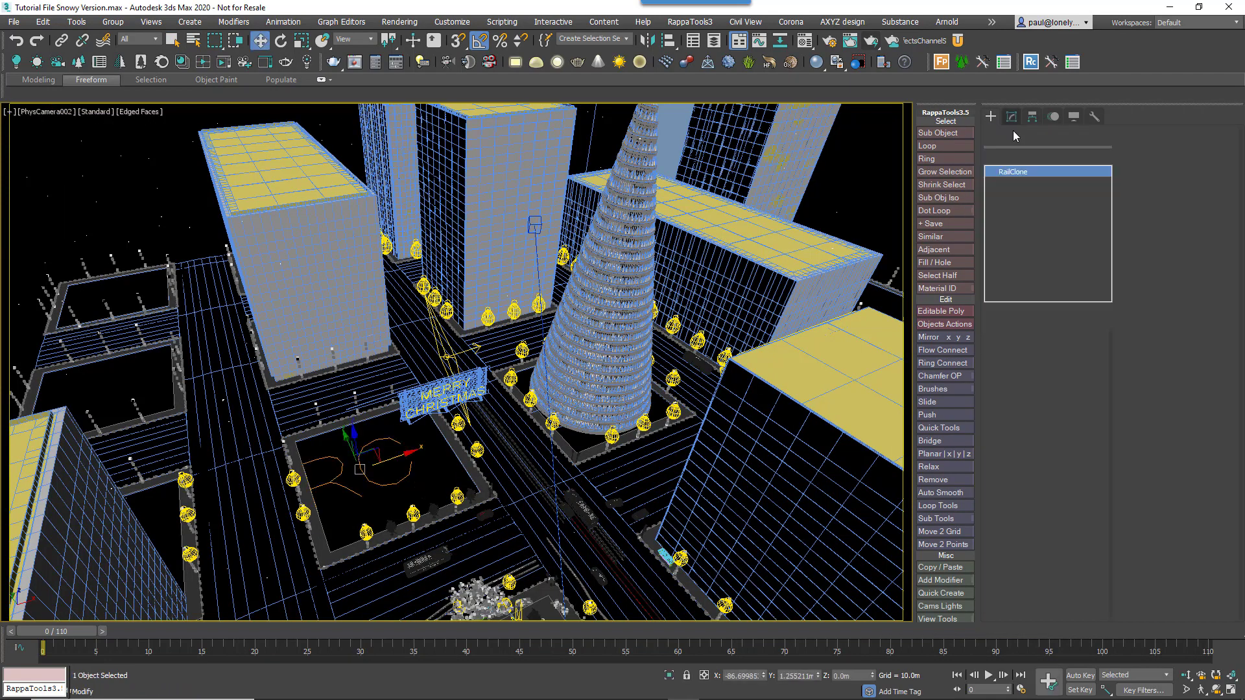
left_click(1167, 223)
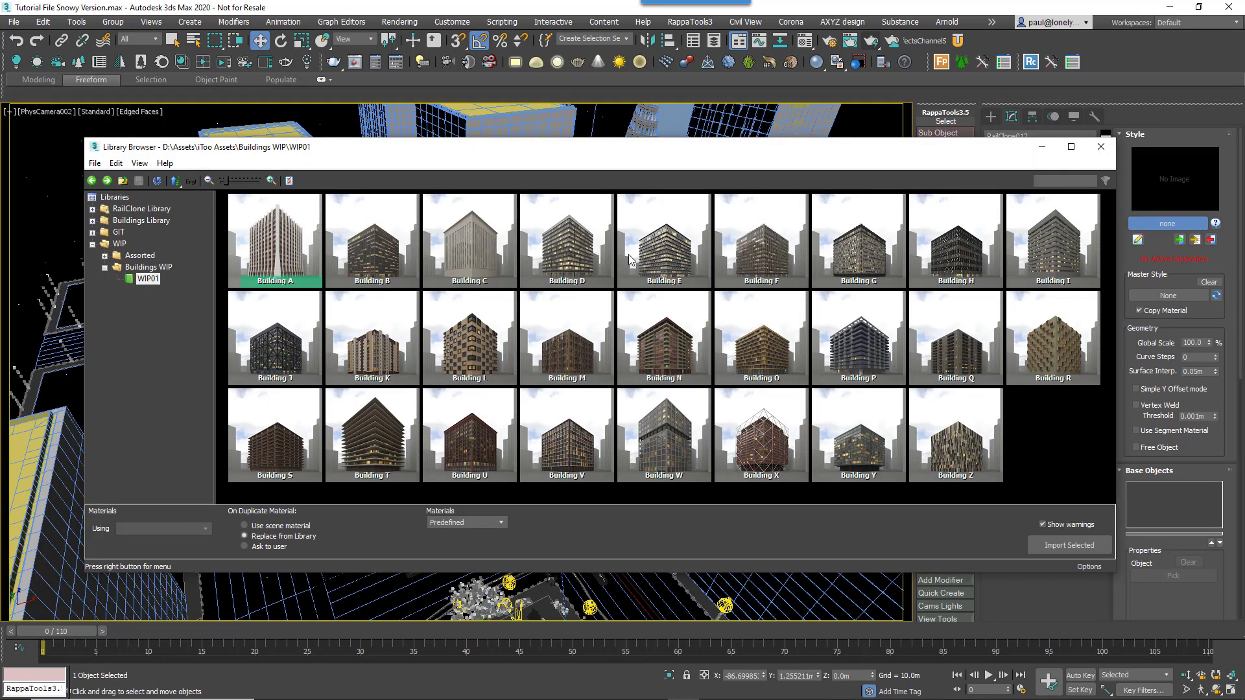
left_click_drag(232, 187, 285, 188)
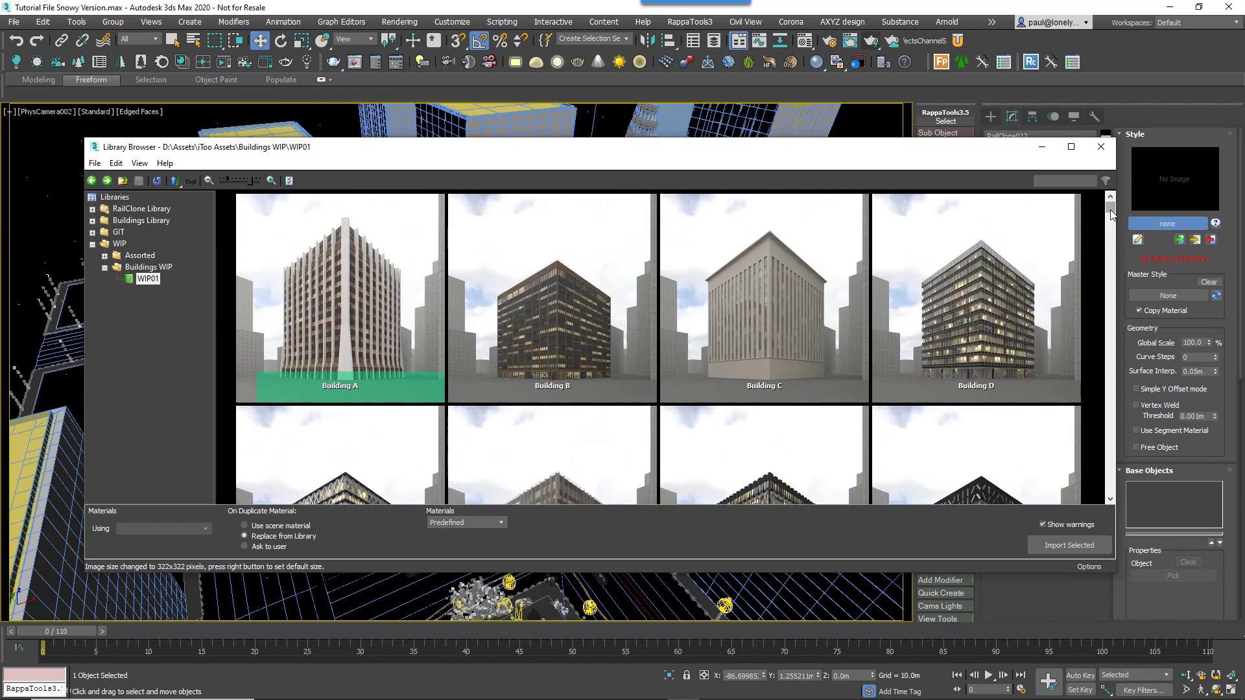
mouse_move(1111, 213)
left_mouse_down()
mouse_move(1119, 492)
mouse_move(1102, 202)
left_mouse_up()
left_click(1080, 548)
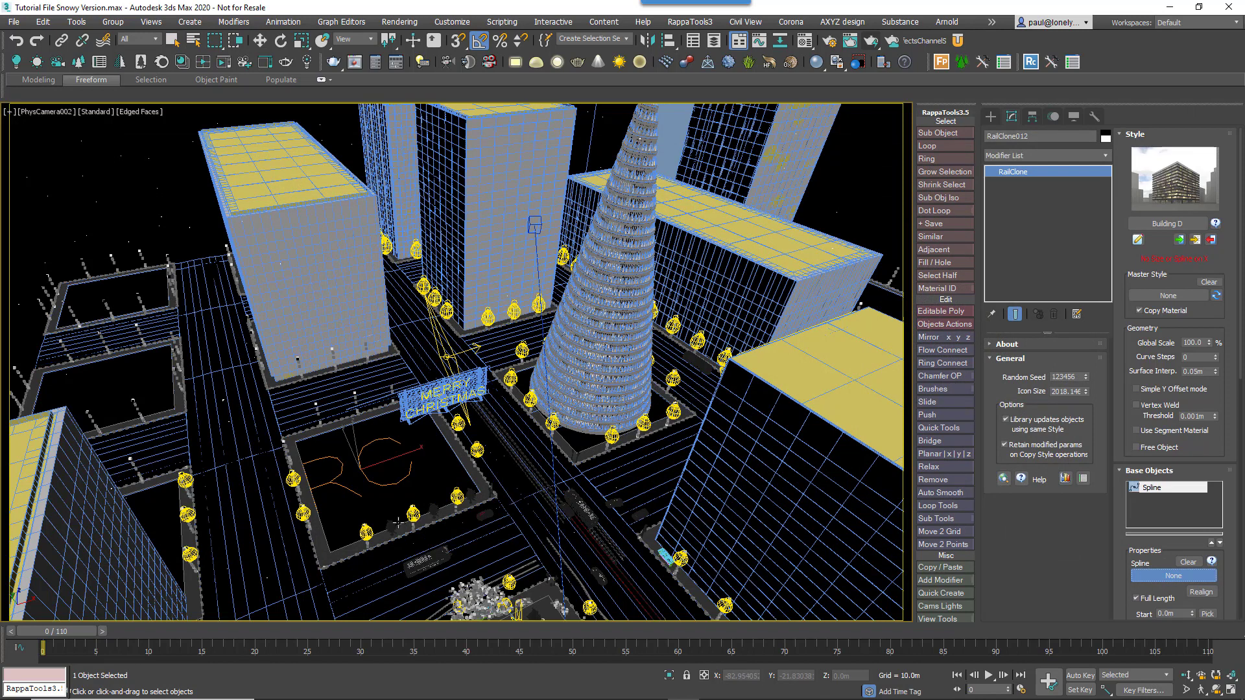
- Use Shape002 as RailClone012's base spline and set Stories to 15
key("w")
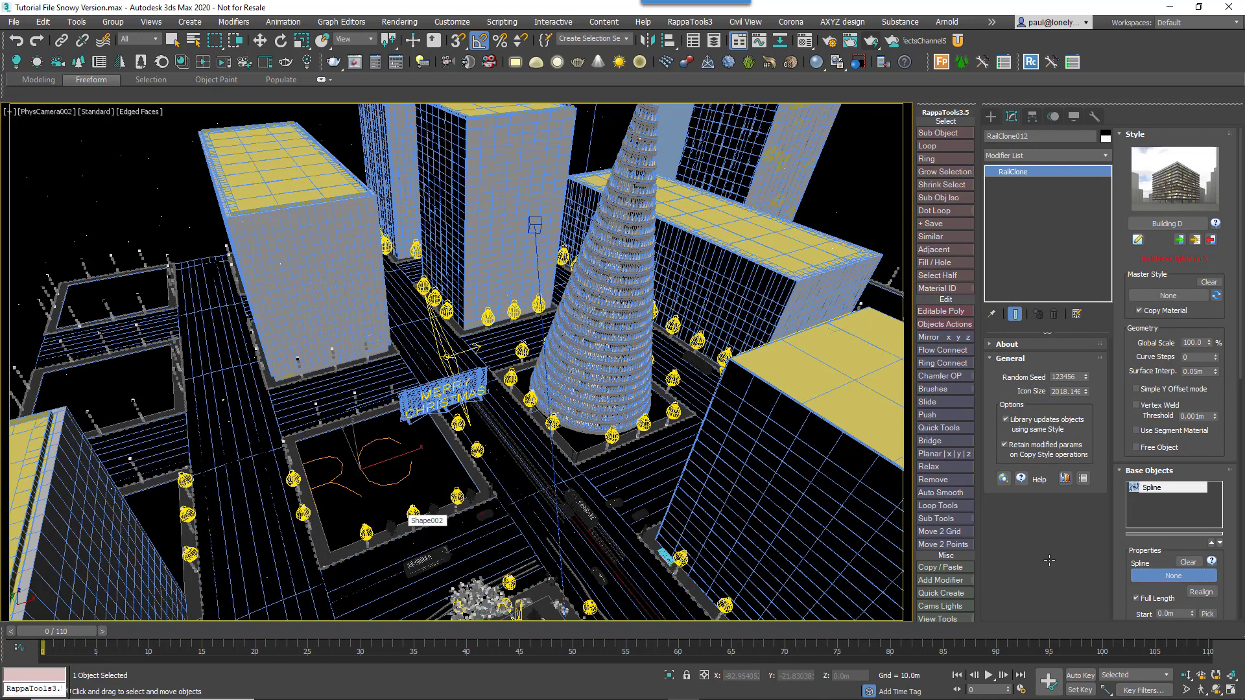
left_click_drag(1137, 557, 1138, 306)
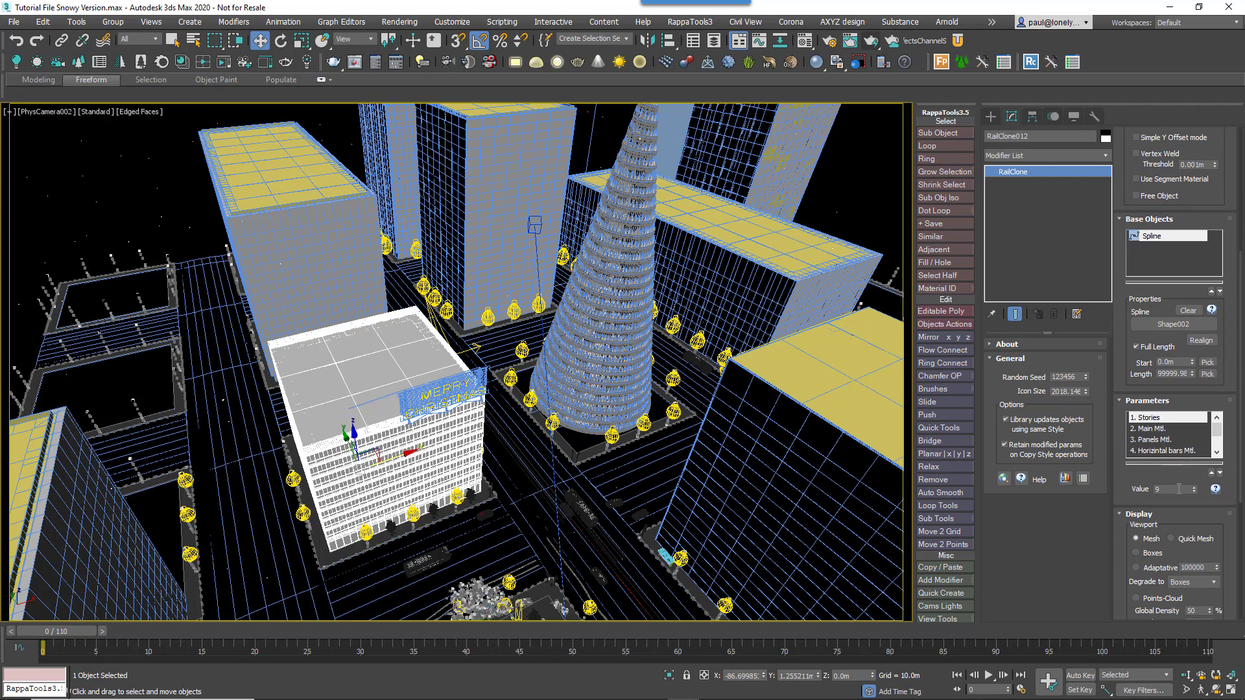
left_click_drag(1173, 464, 1172, 519)
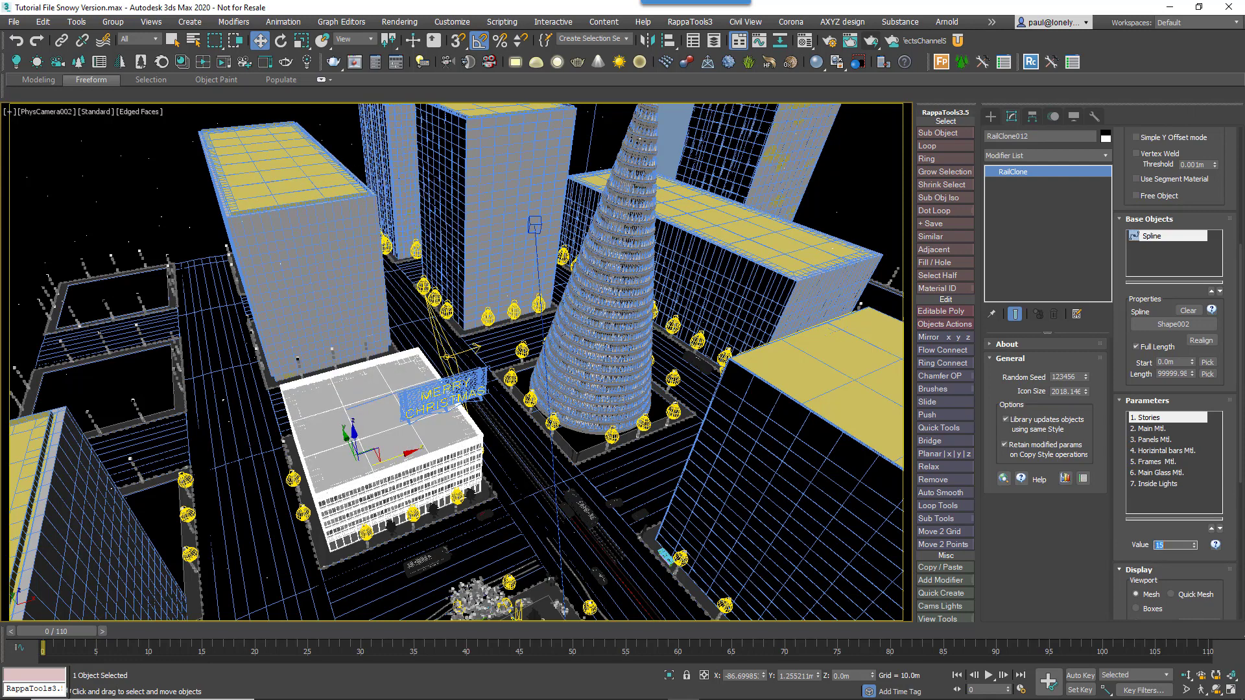
type("9")
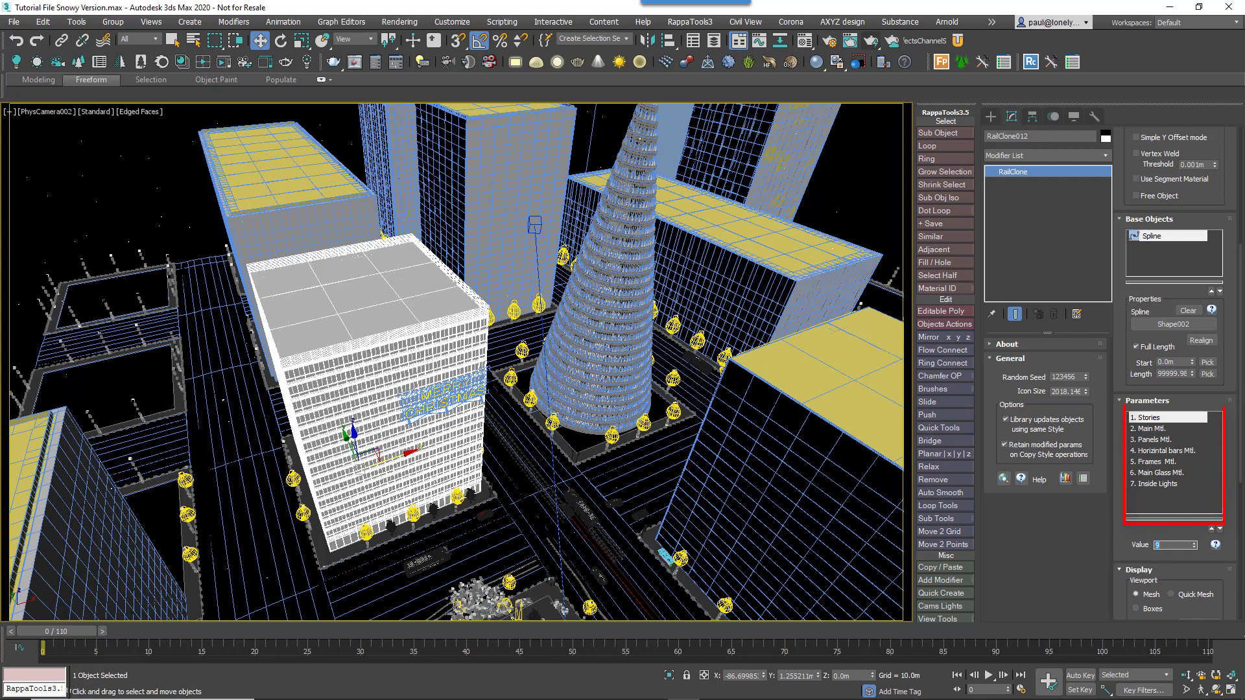